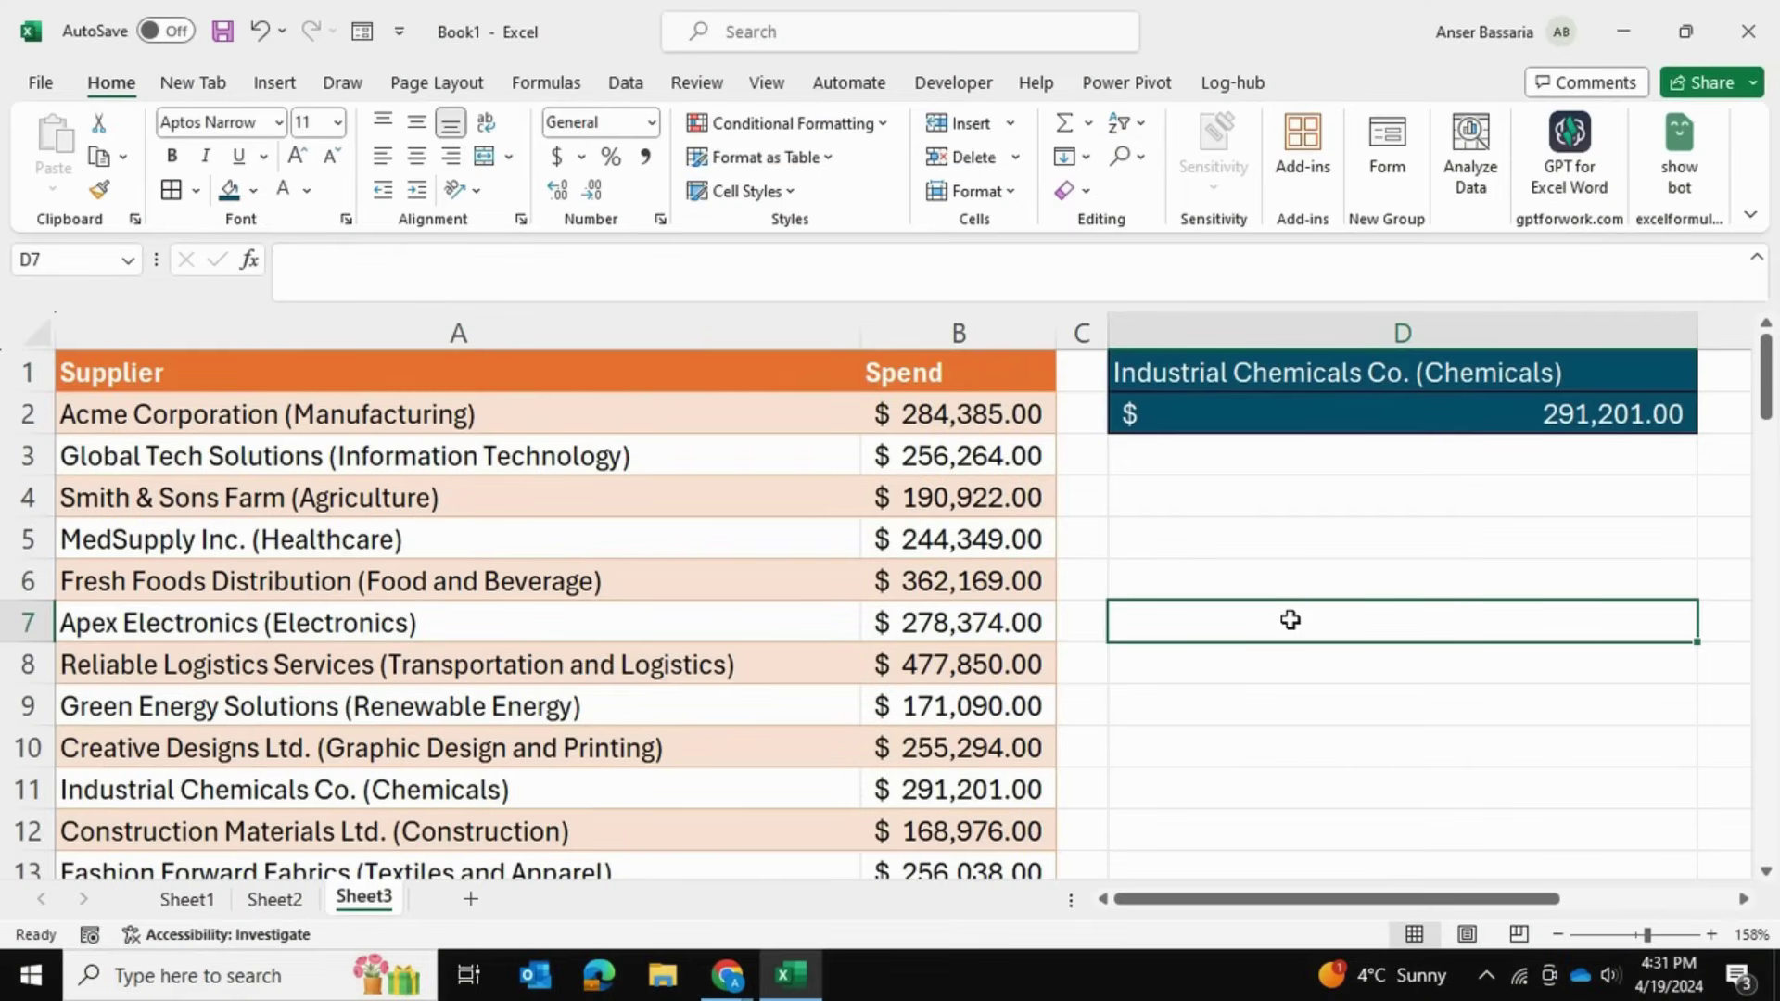
Inspect the supplier cell D1, its choice list, and the XLOOKUP formula in D2.
click(1383, 372)
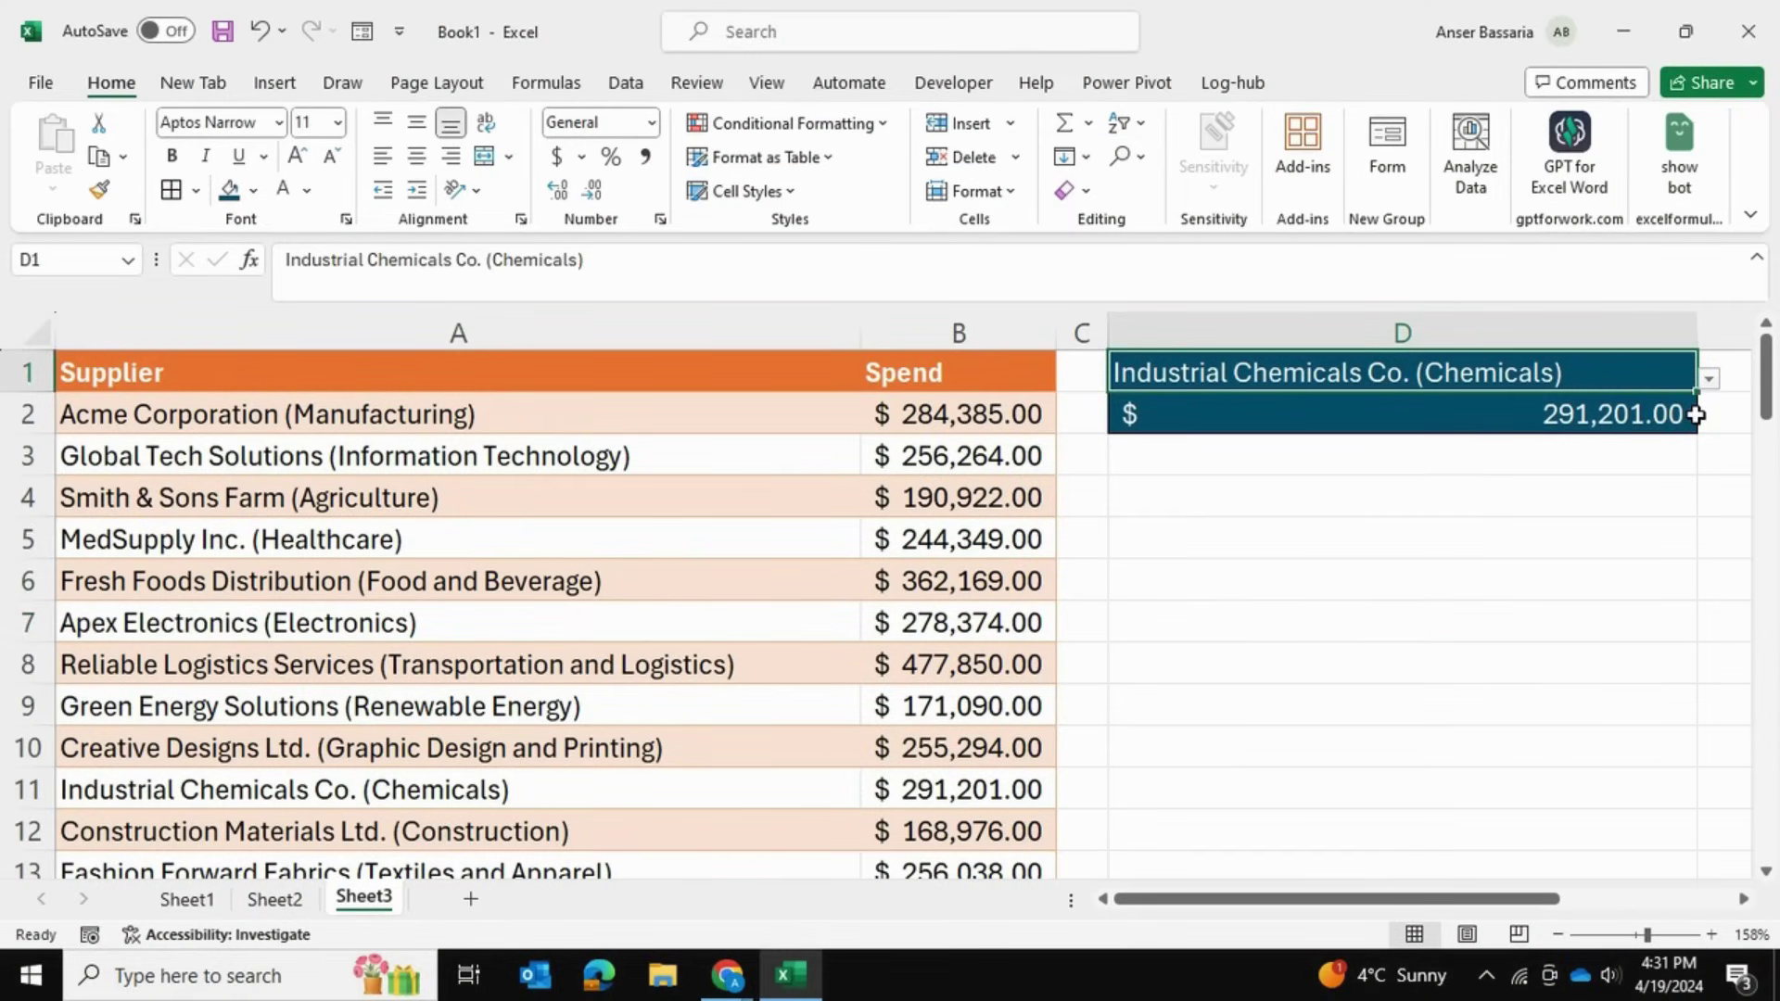
click(1523, 565)
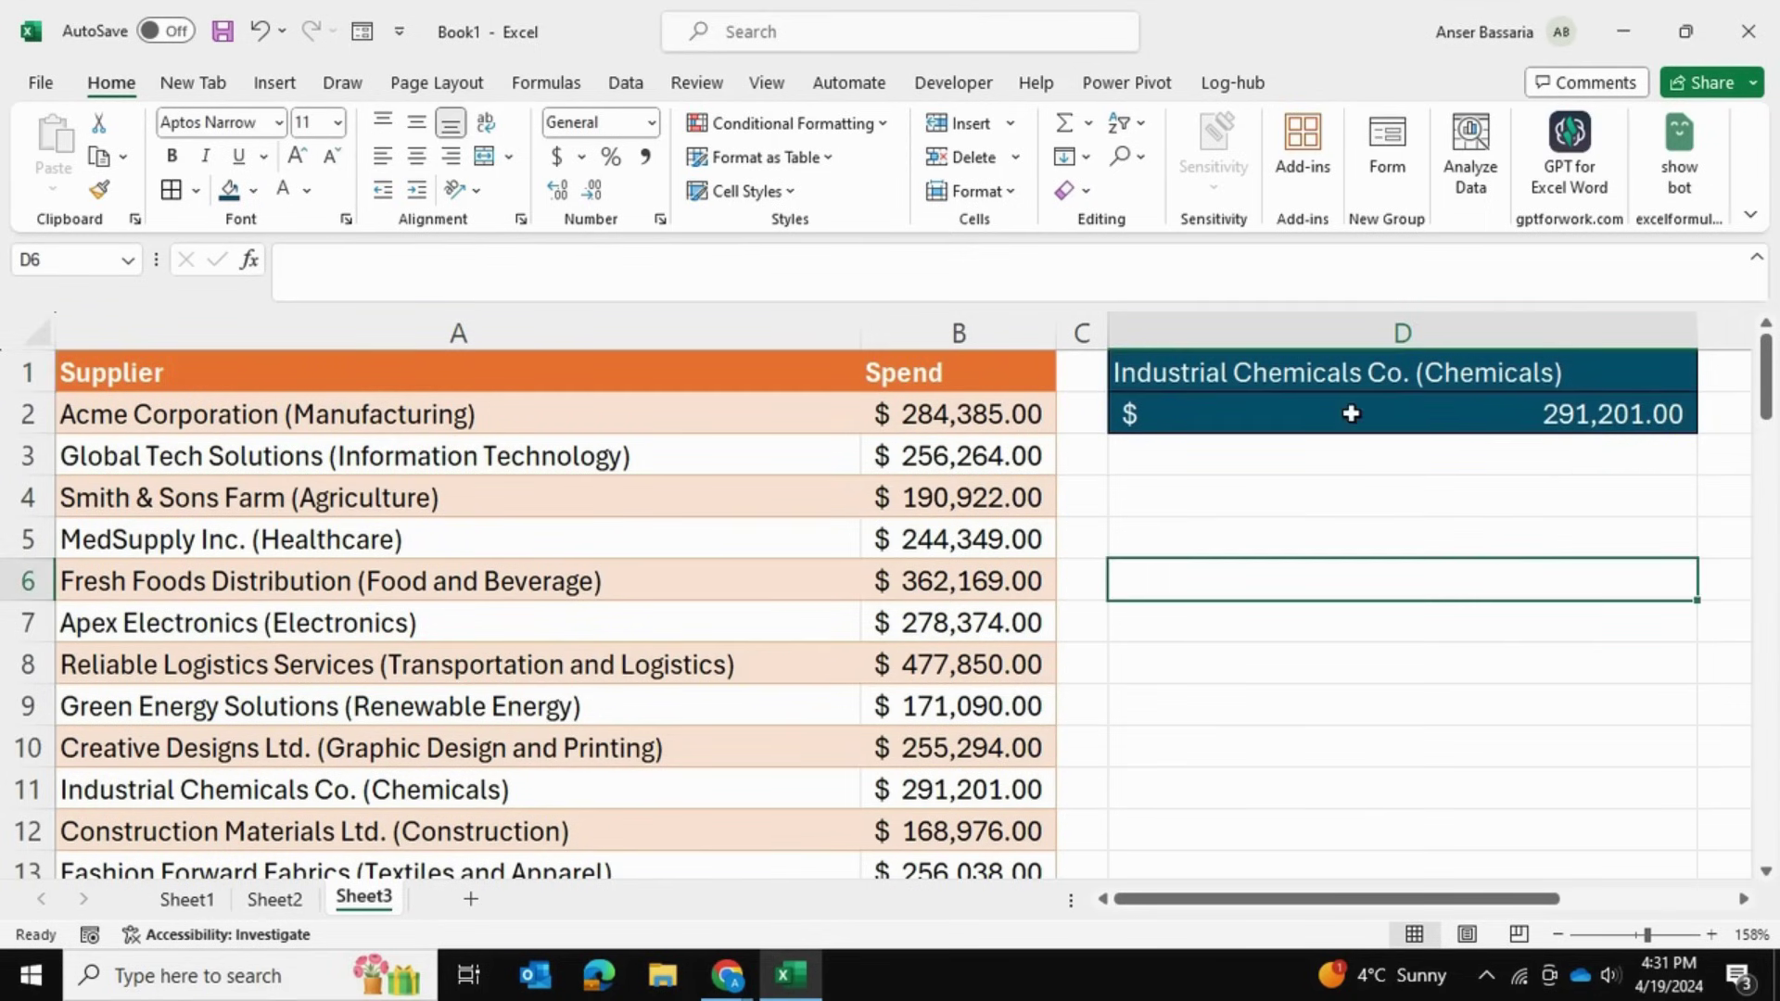
click(1240, 378)
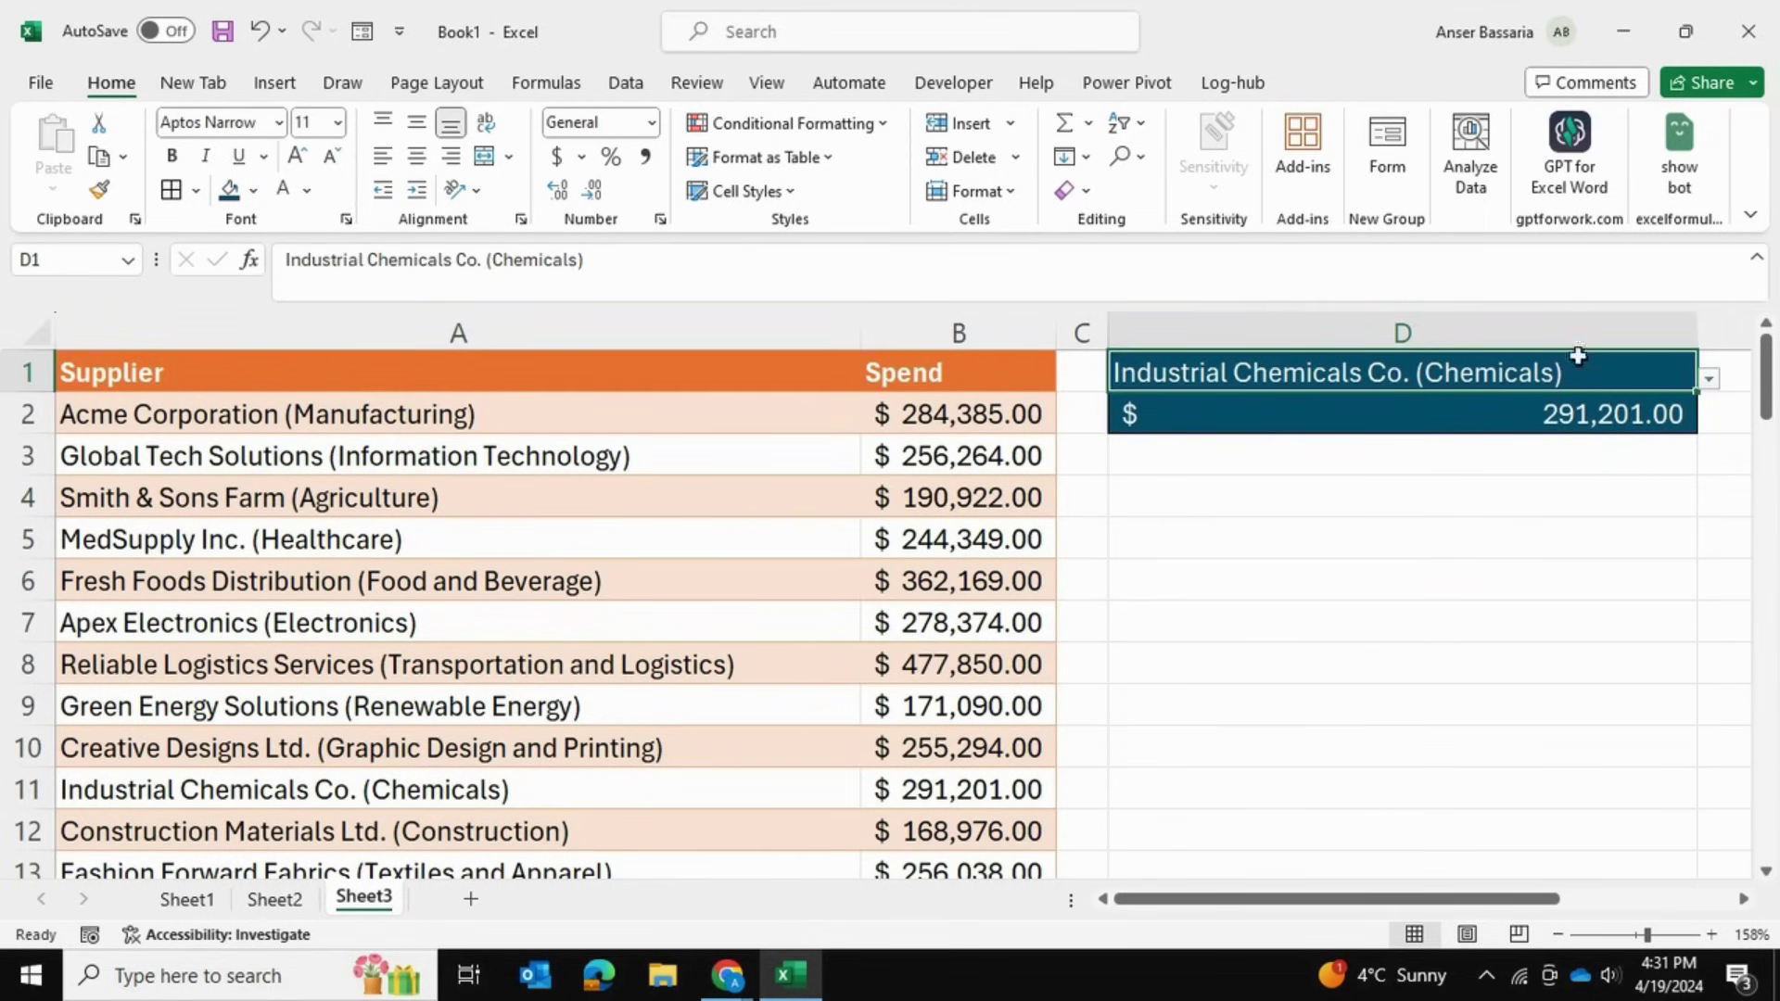
click(1707, 384)
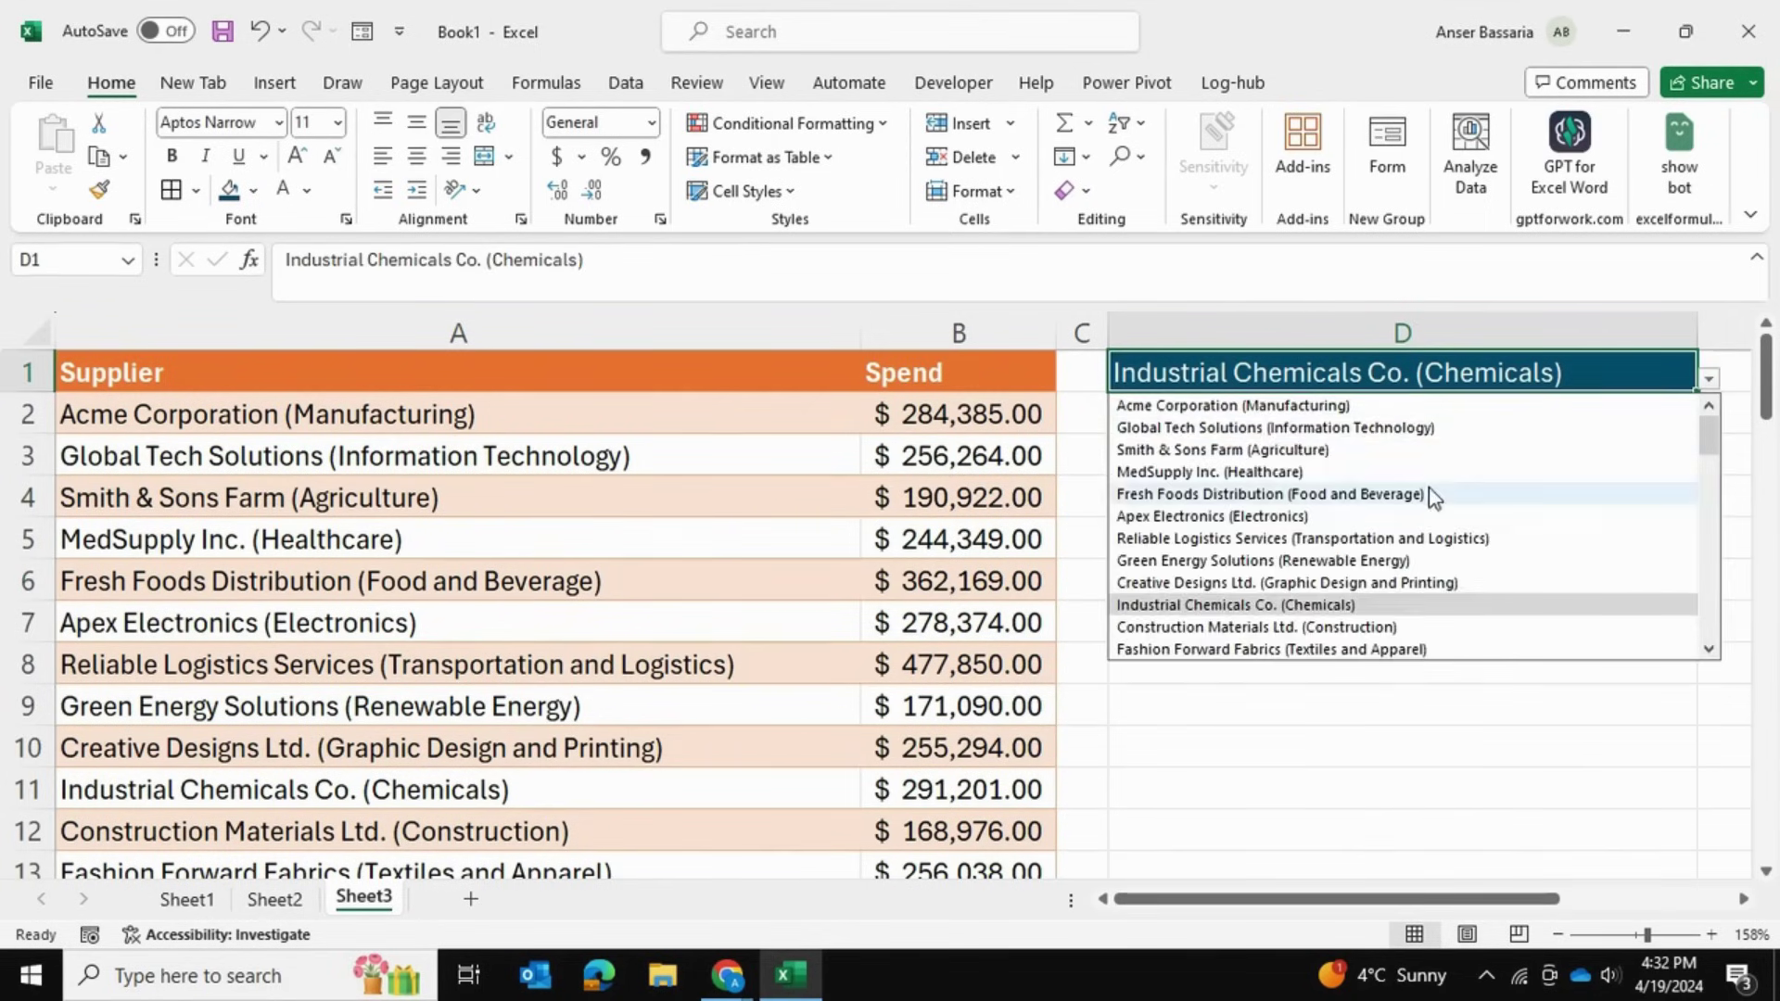
click(1349, 862)
click(1349, 862)
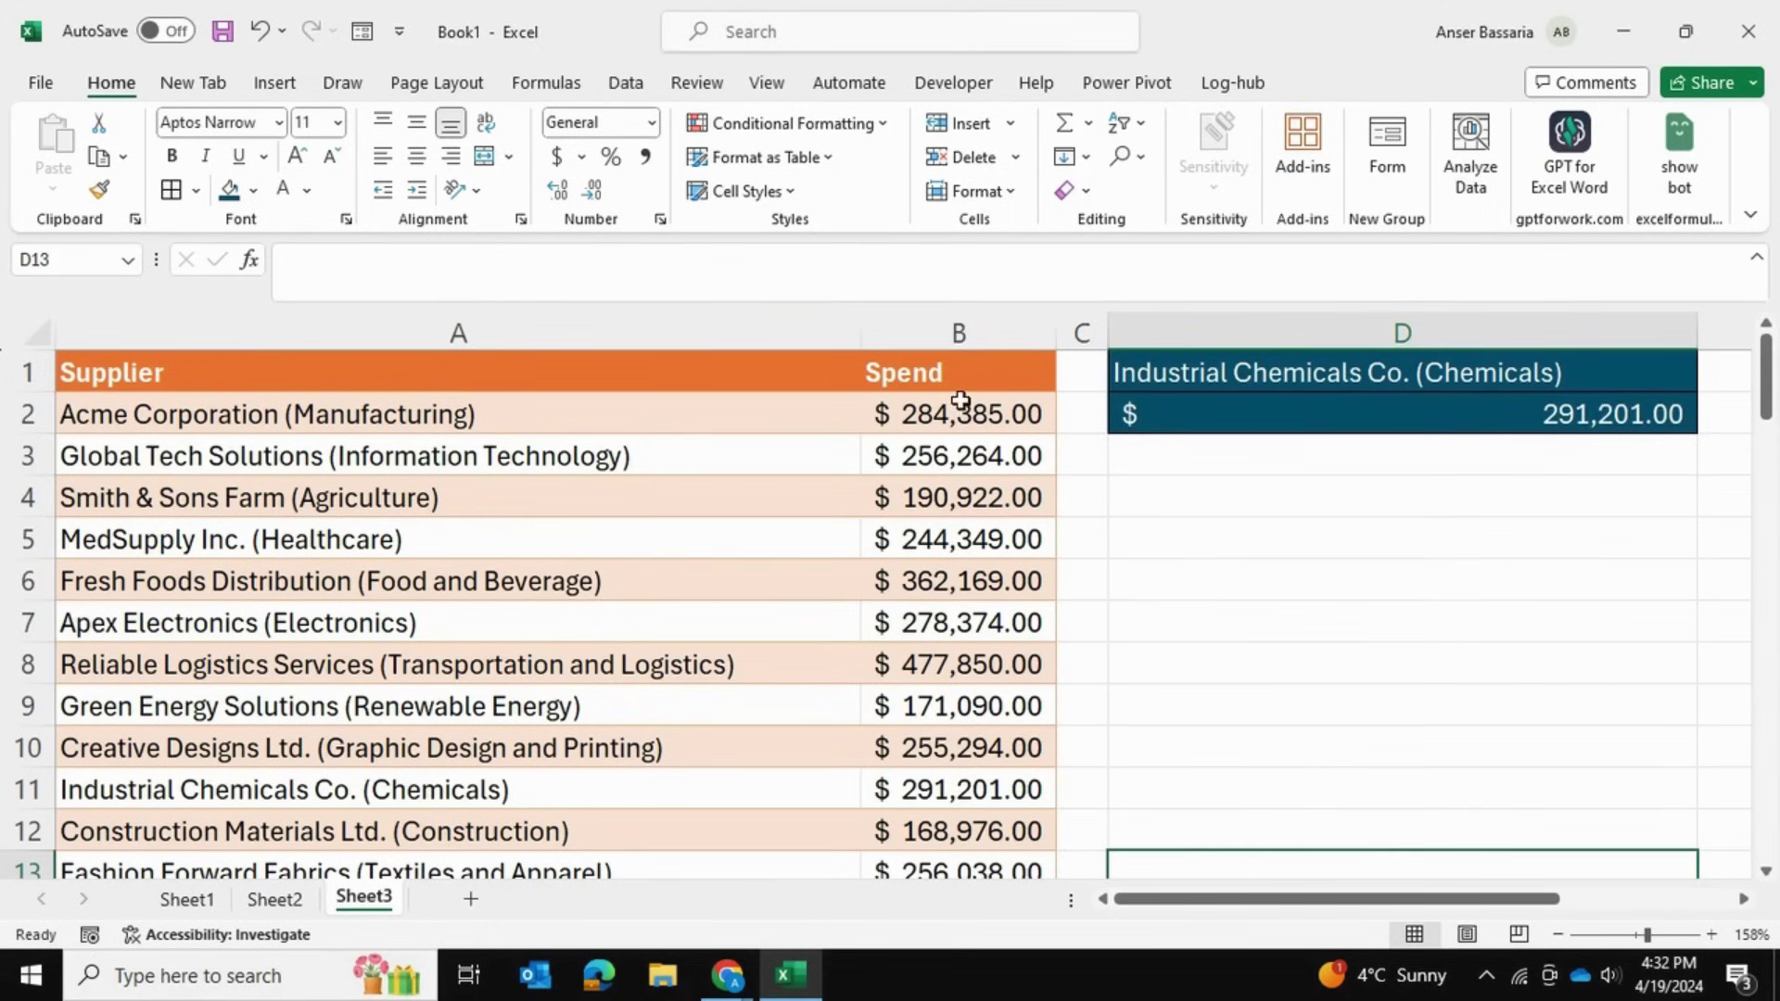
click(1204, 392)
click(1202, 413)
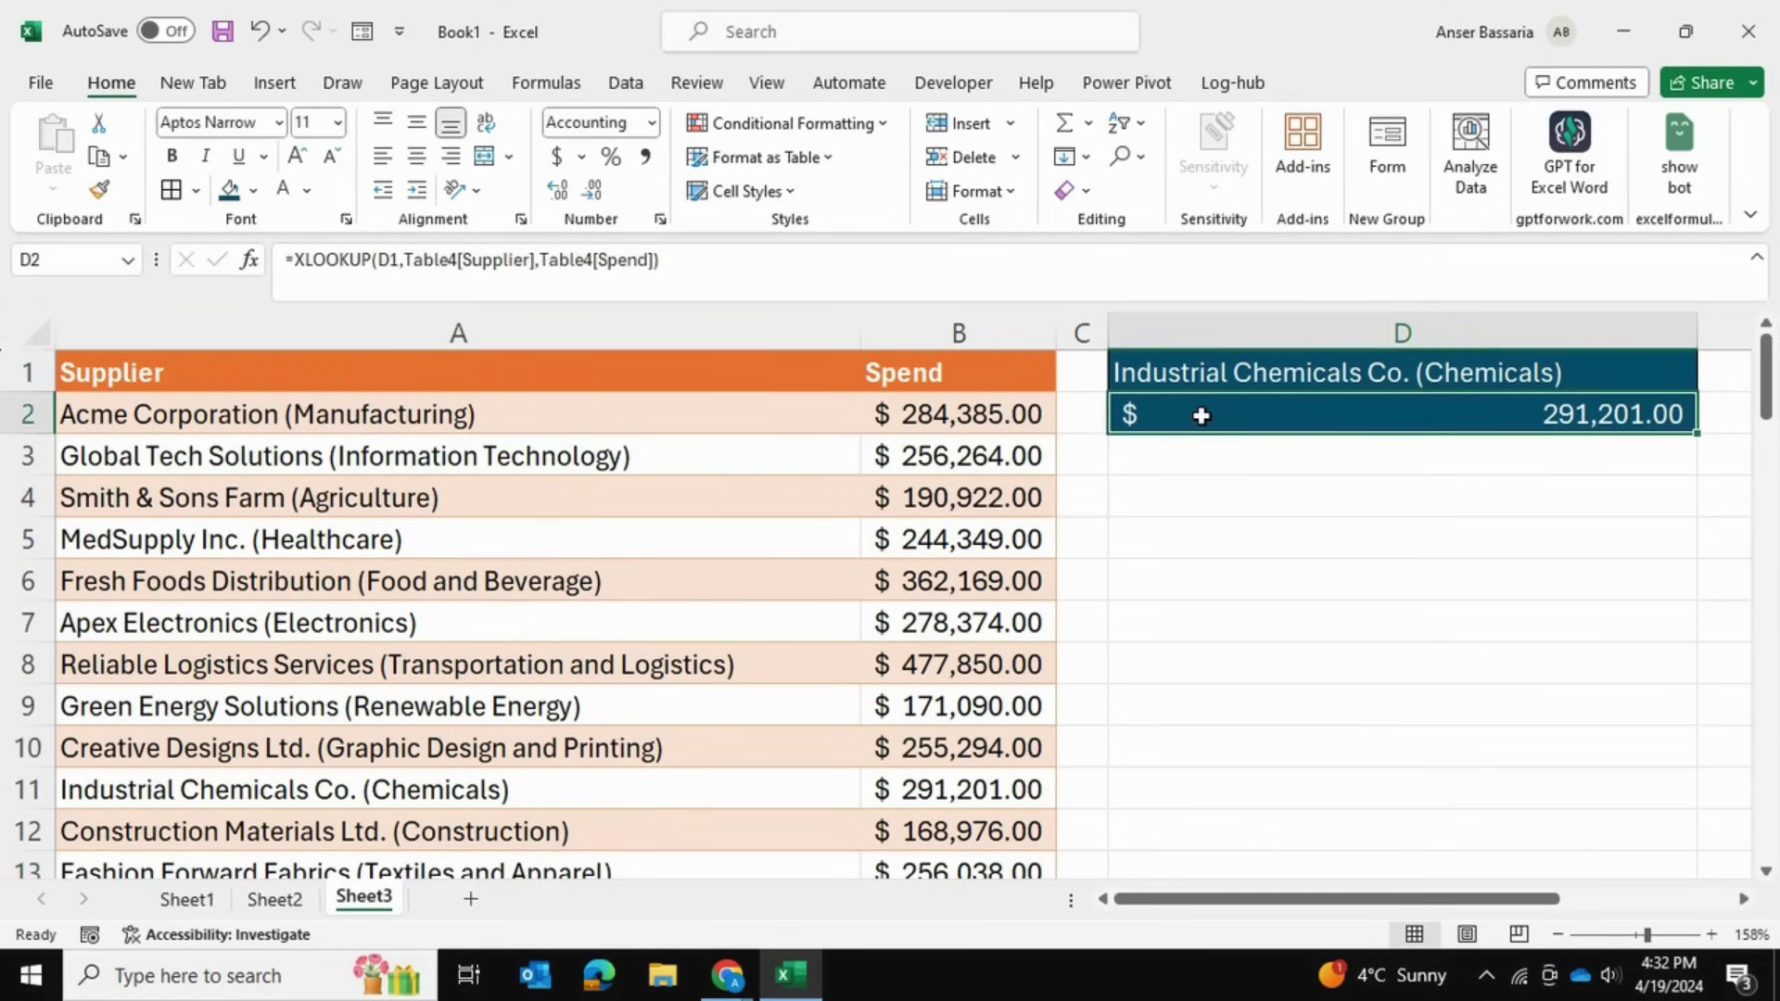
click(1205, 490)
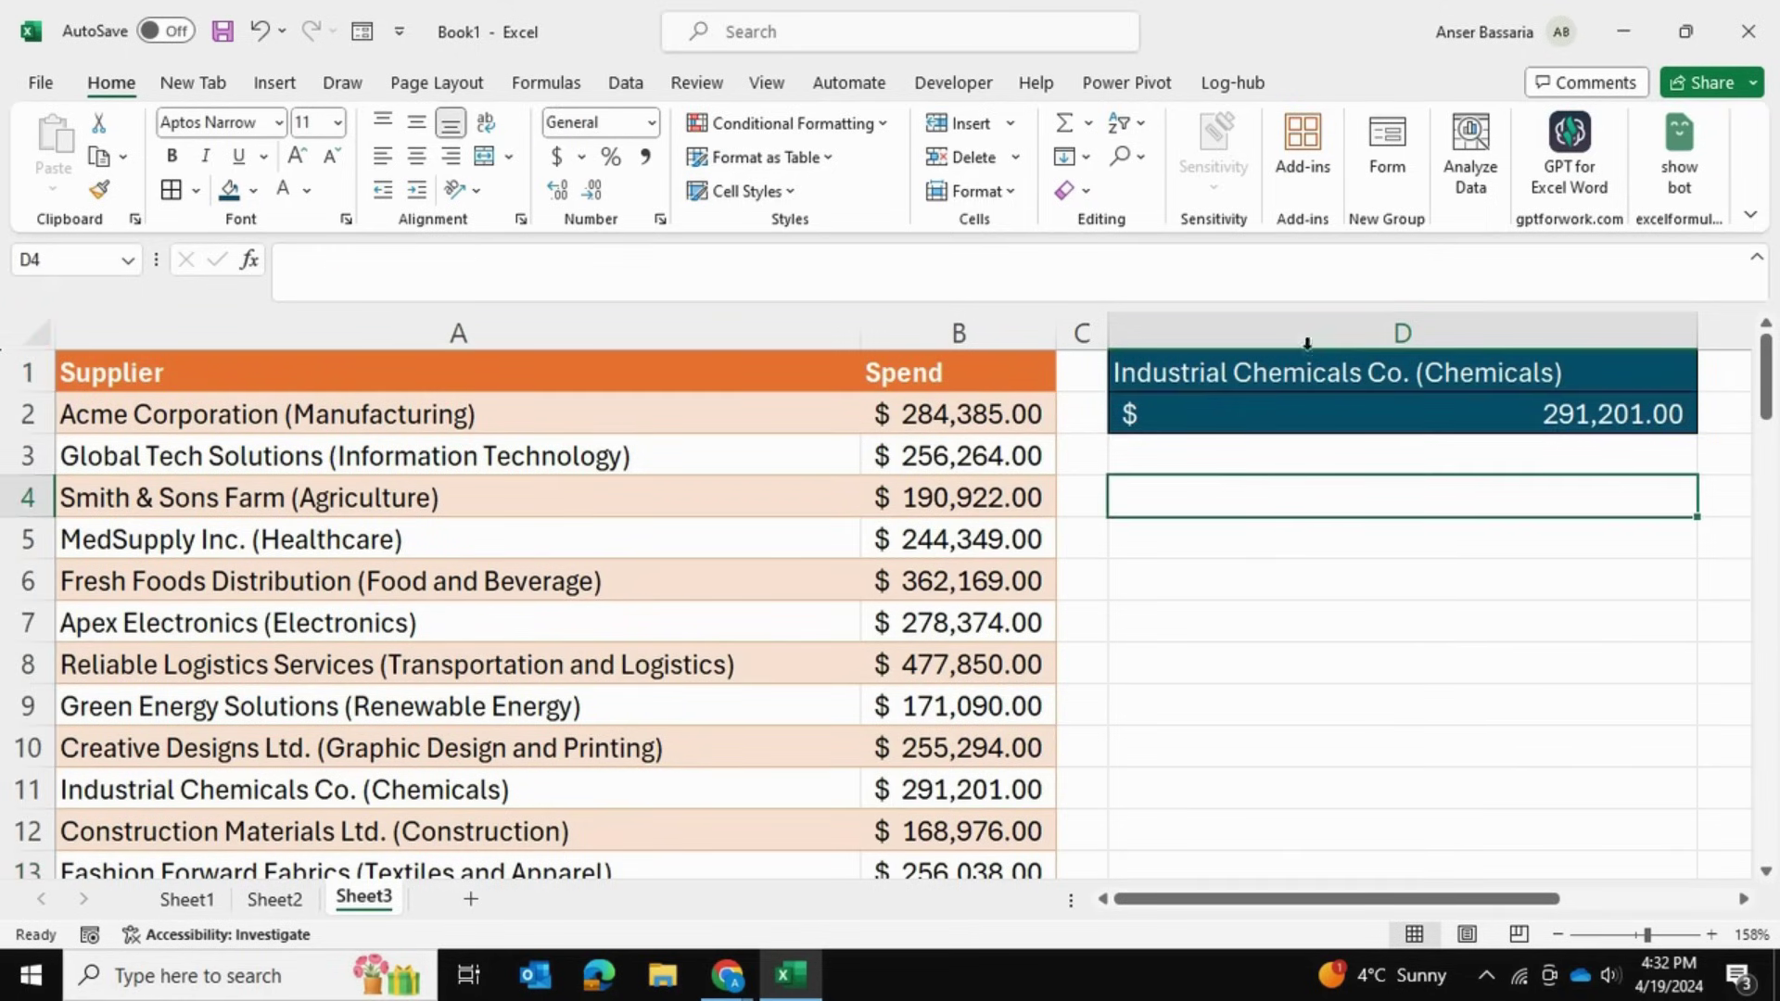
Open D1's supplier list and close it, leaving the value unchanged.
click(1242, 375)
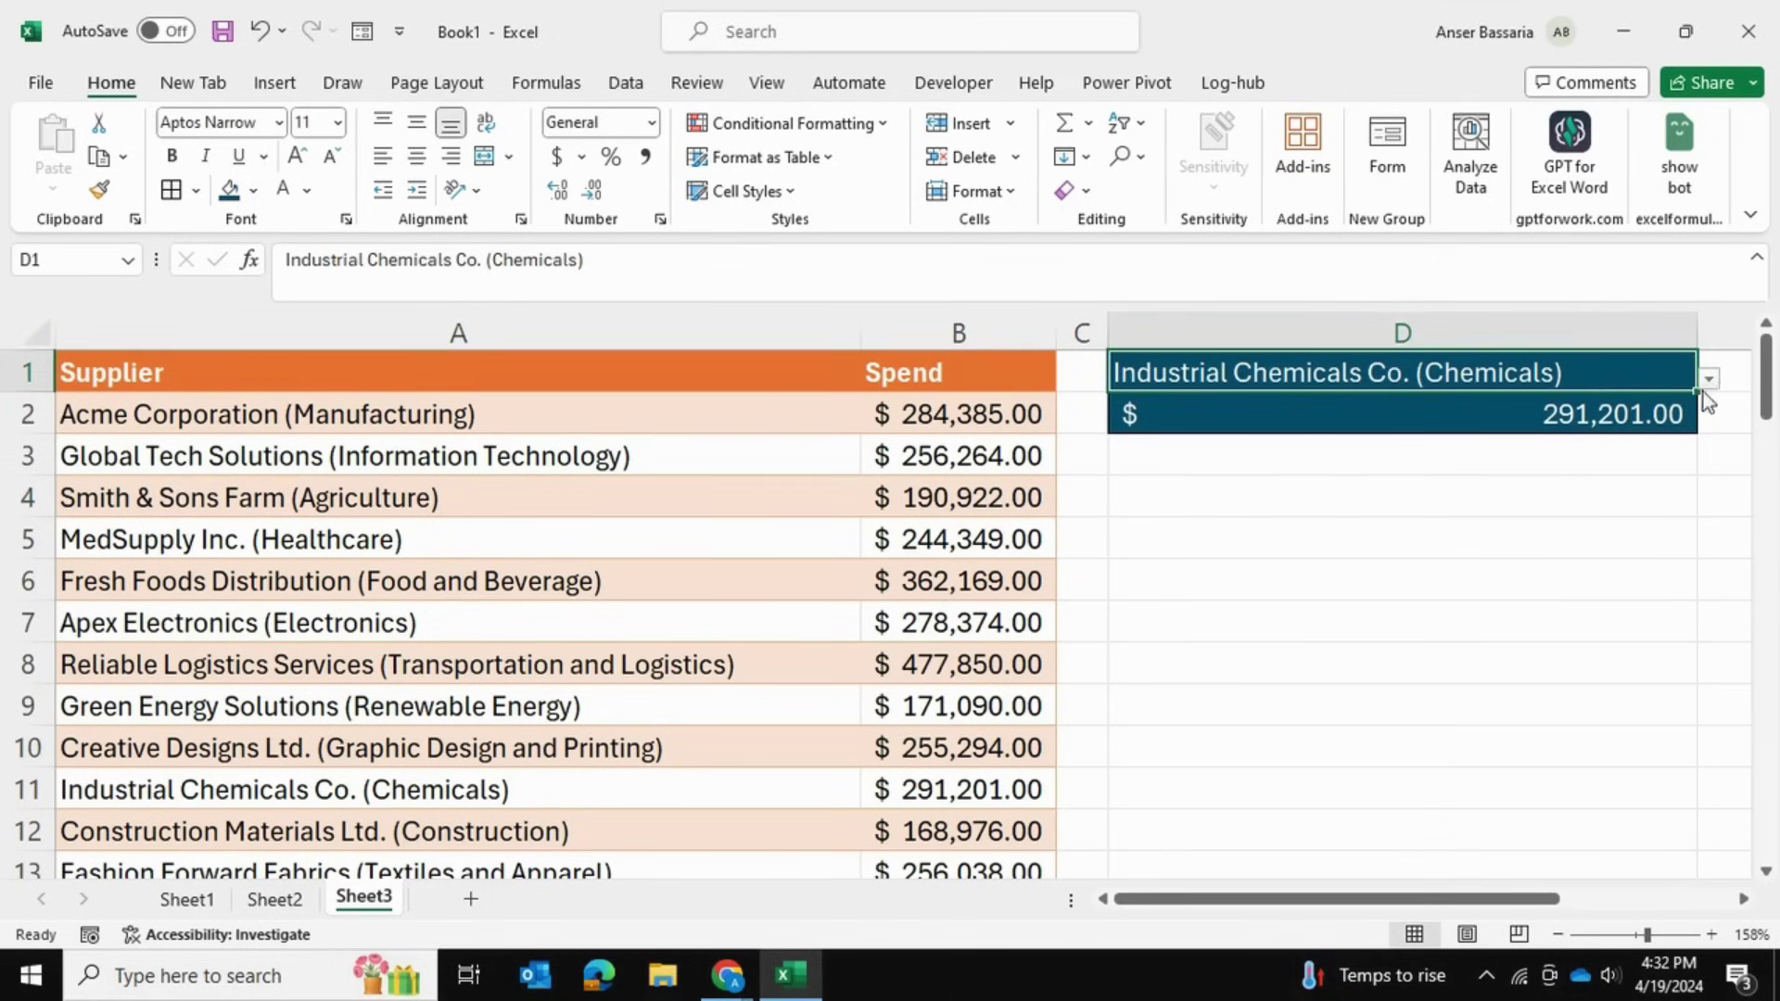
click(1653, 446)
click(1618, 556)
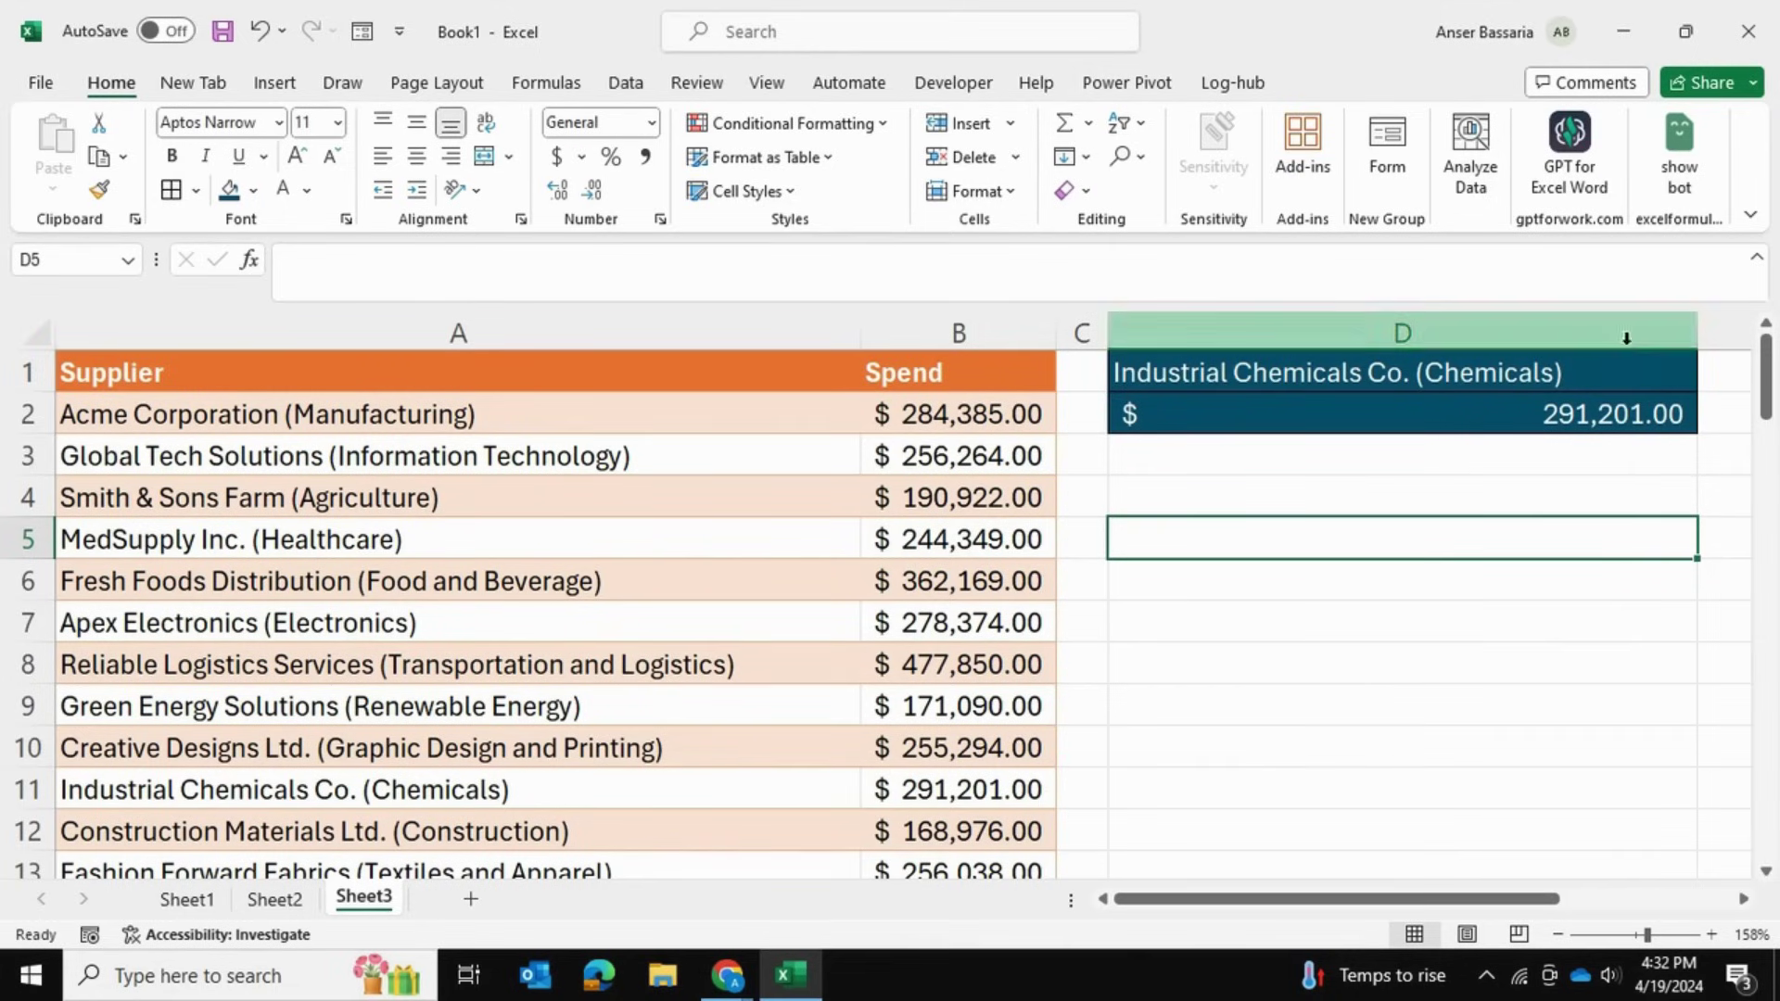
click(1669, 379)
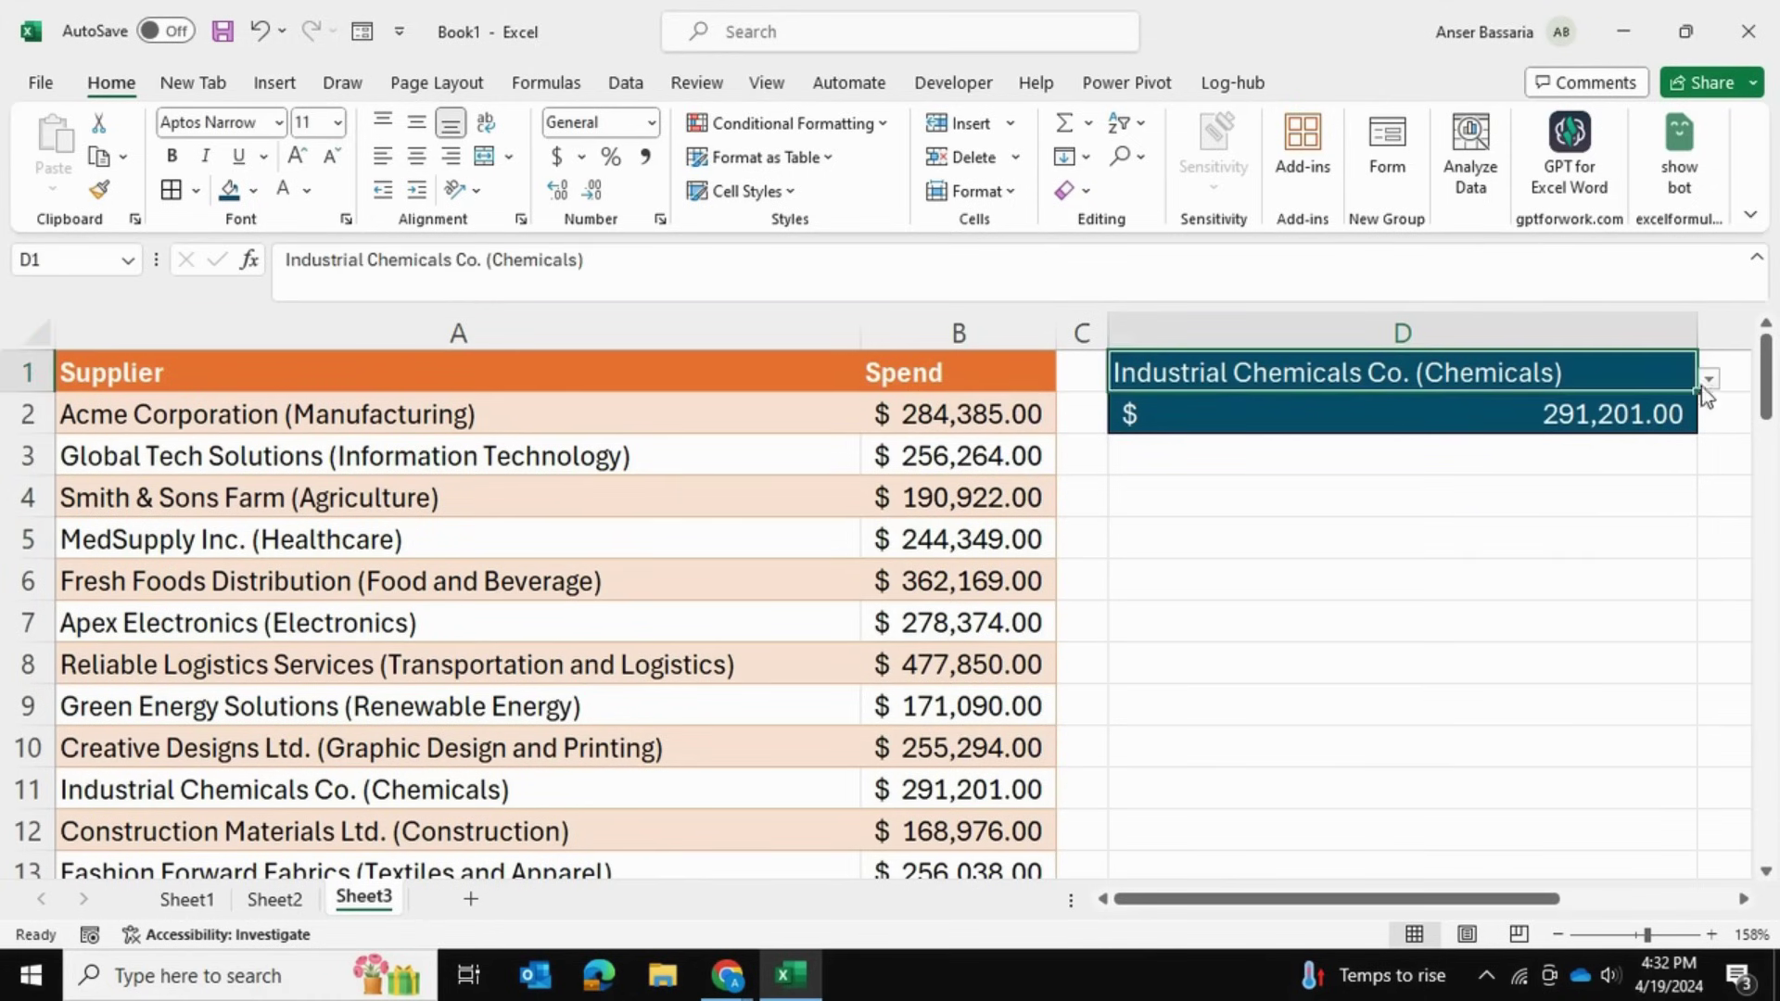
click(1709, 379)
drag(1709, 413, 1683, 596)
click(1556, 755)
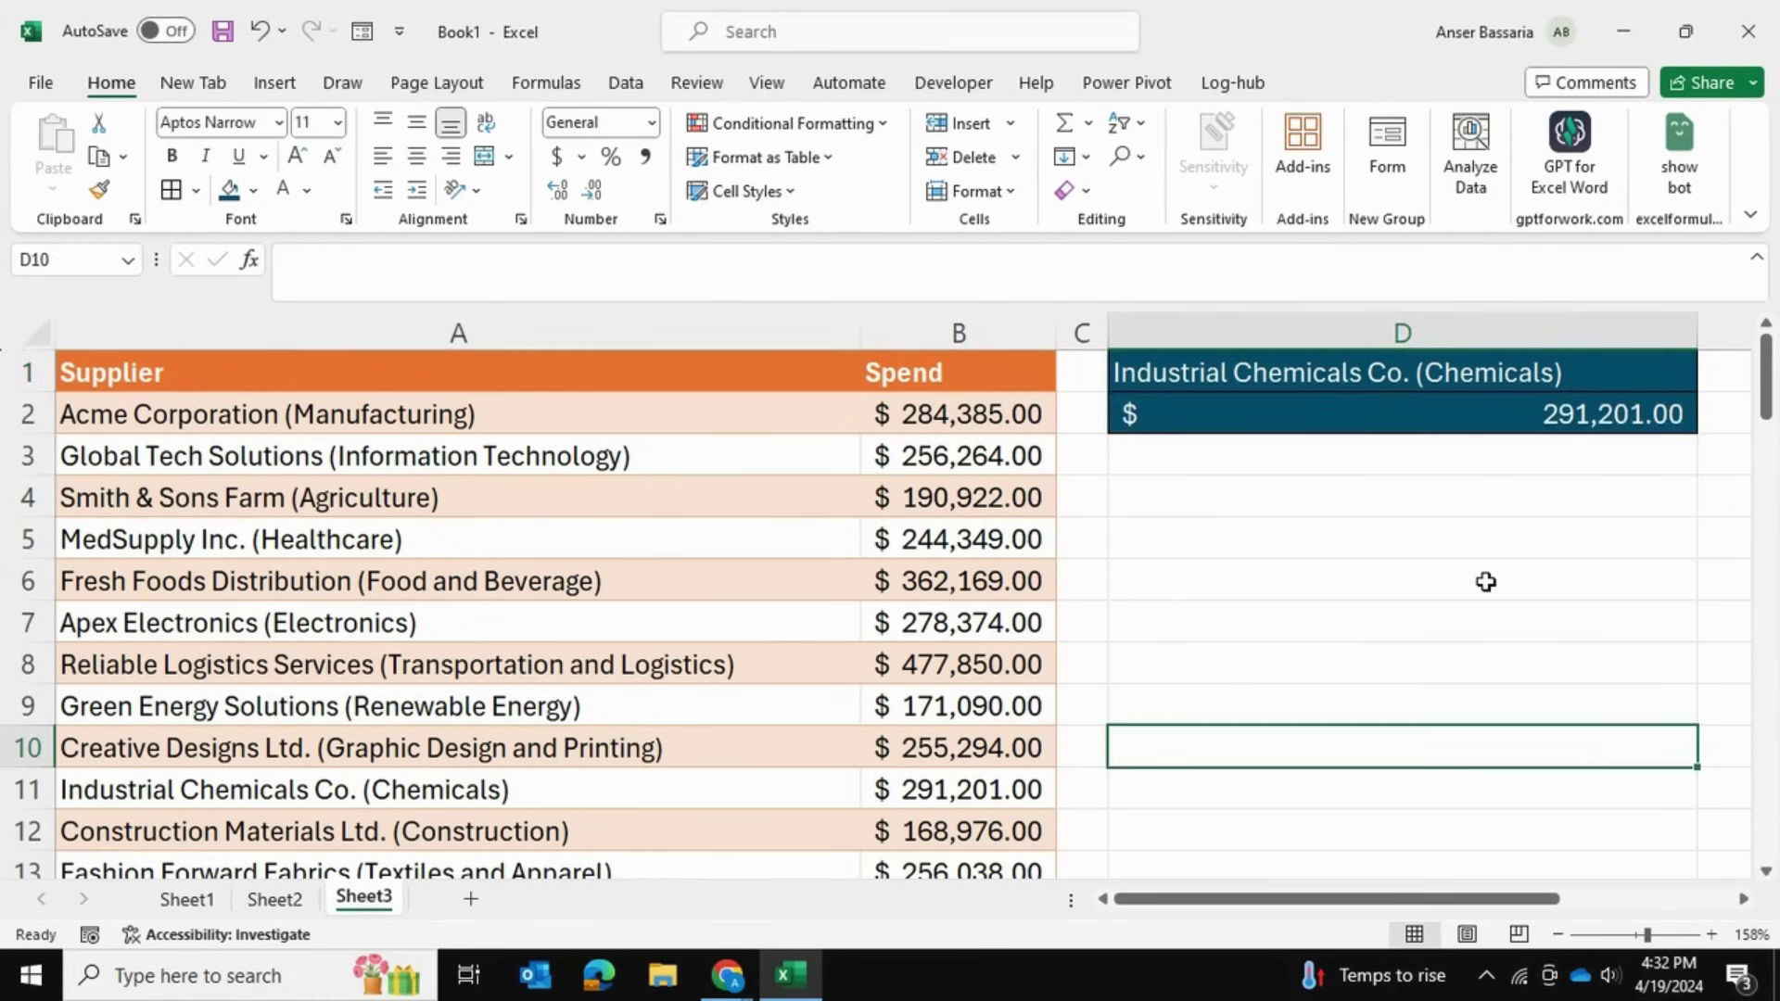
Draw a Form Control combo box from Developer > Insert over cell D5.
click(1172, 534)
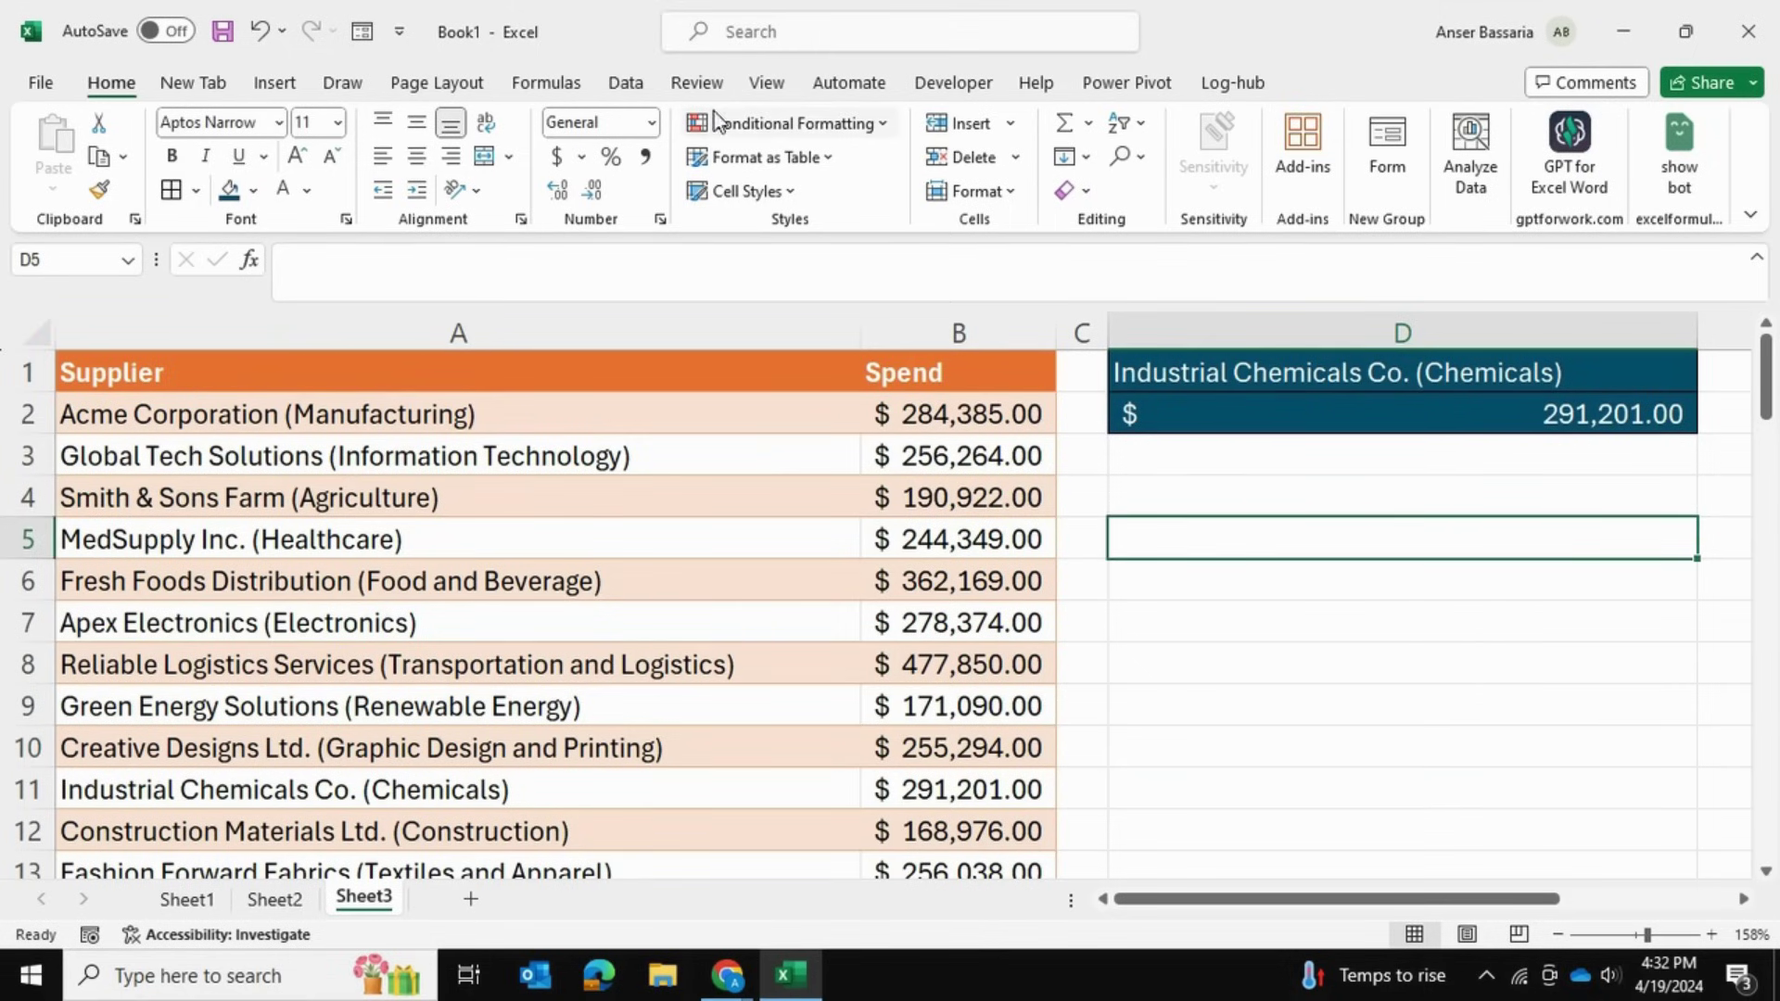
click(932, 81)
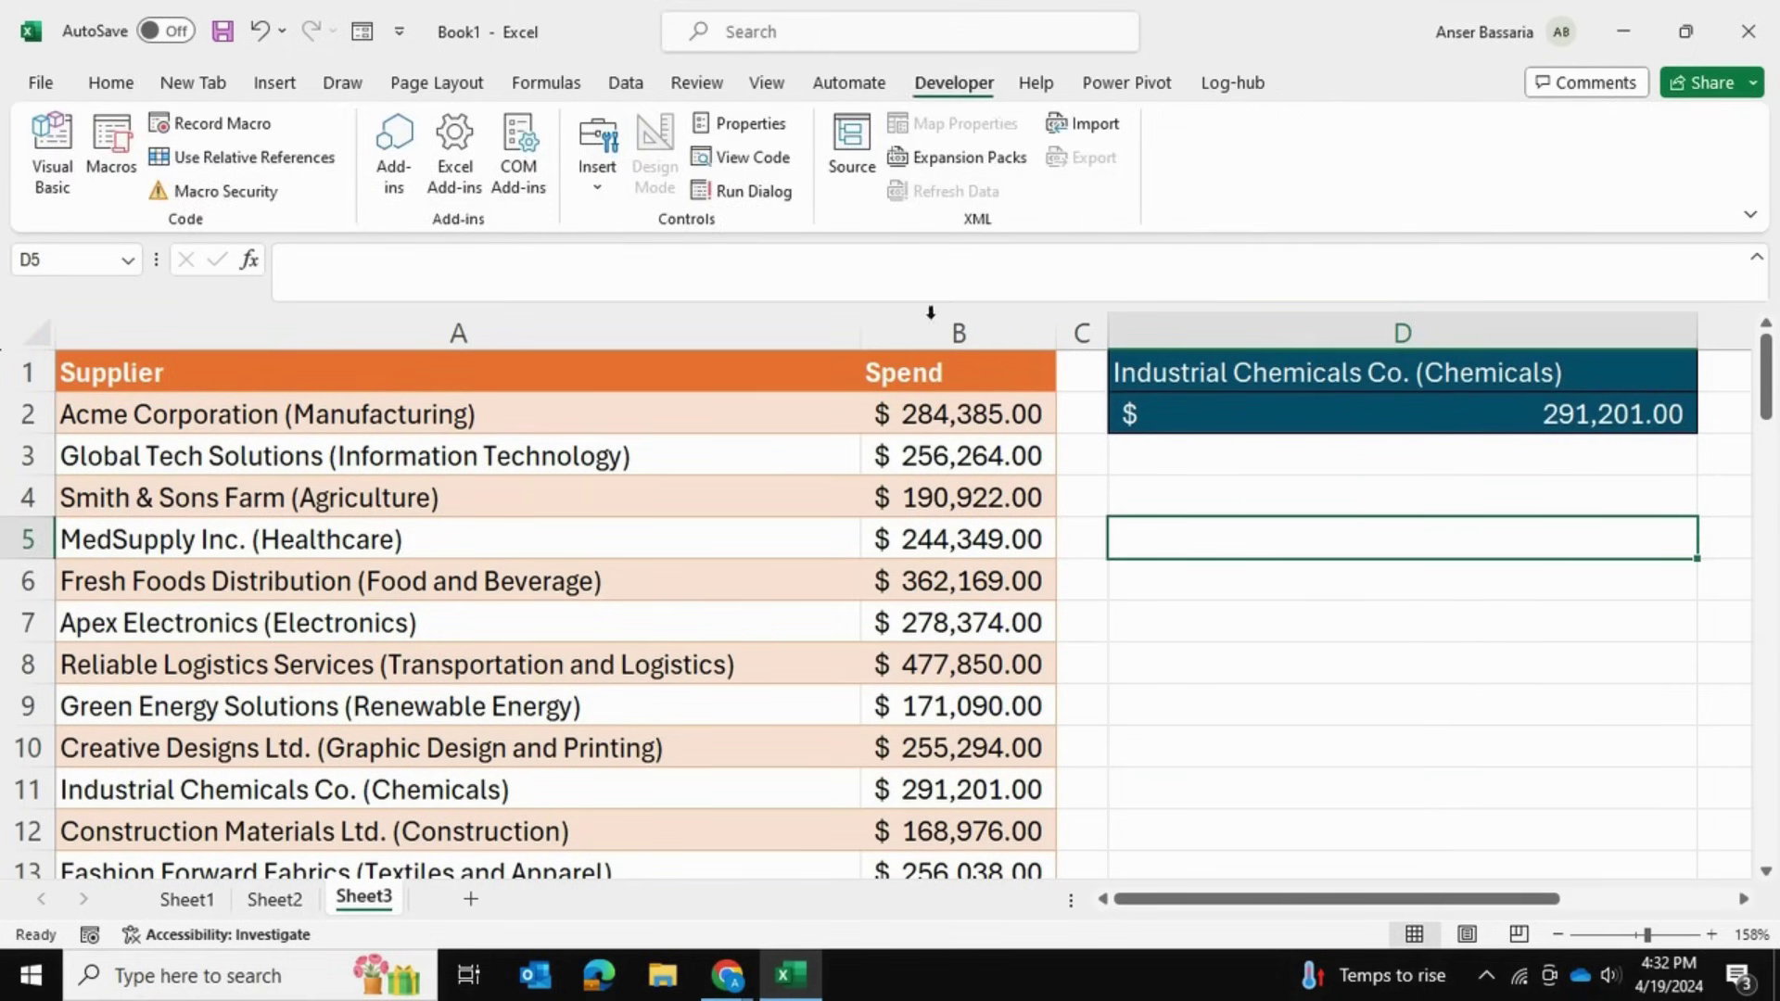
click(608, 176)
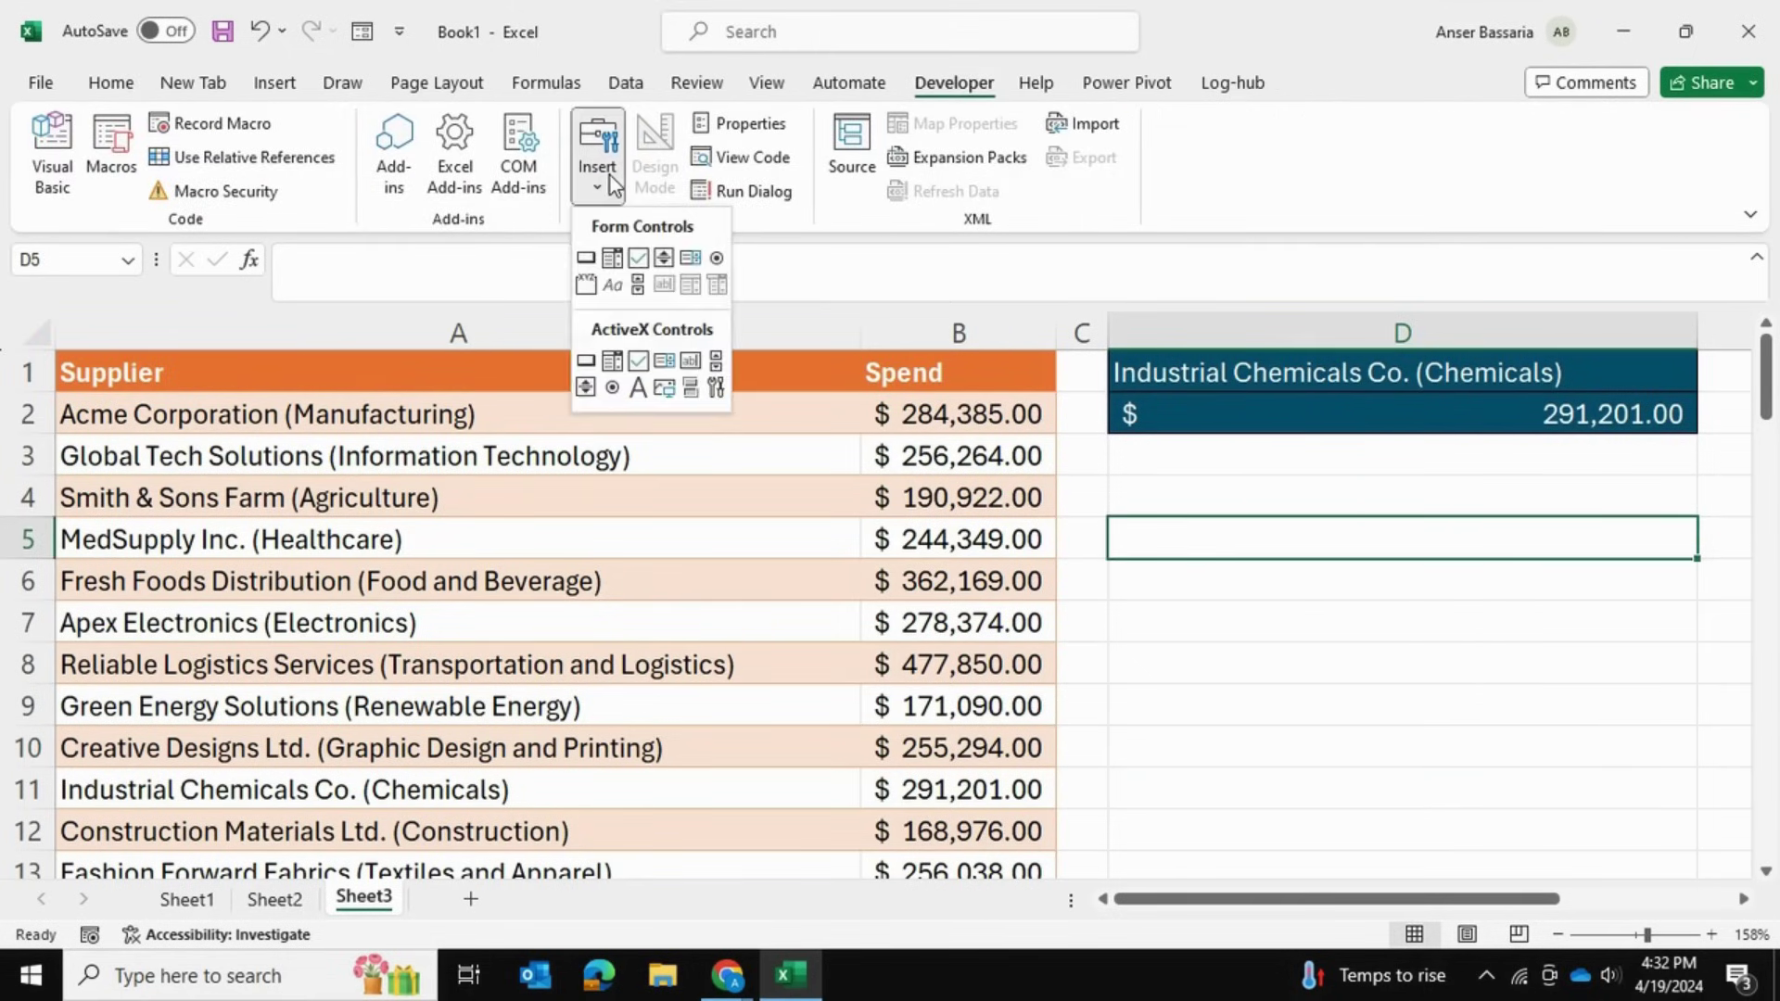
click(613, 258)
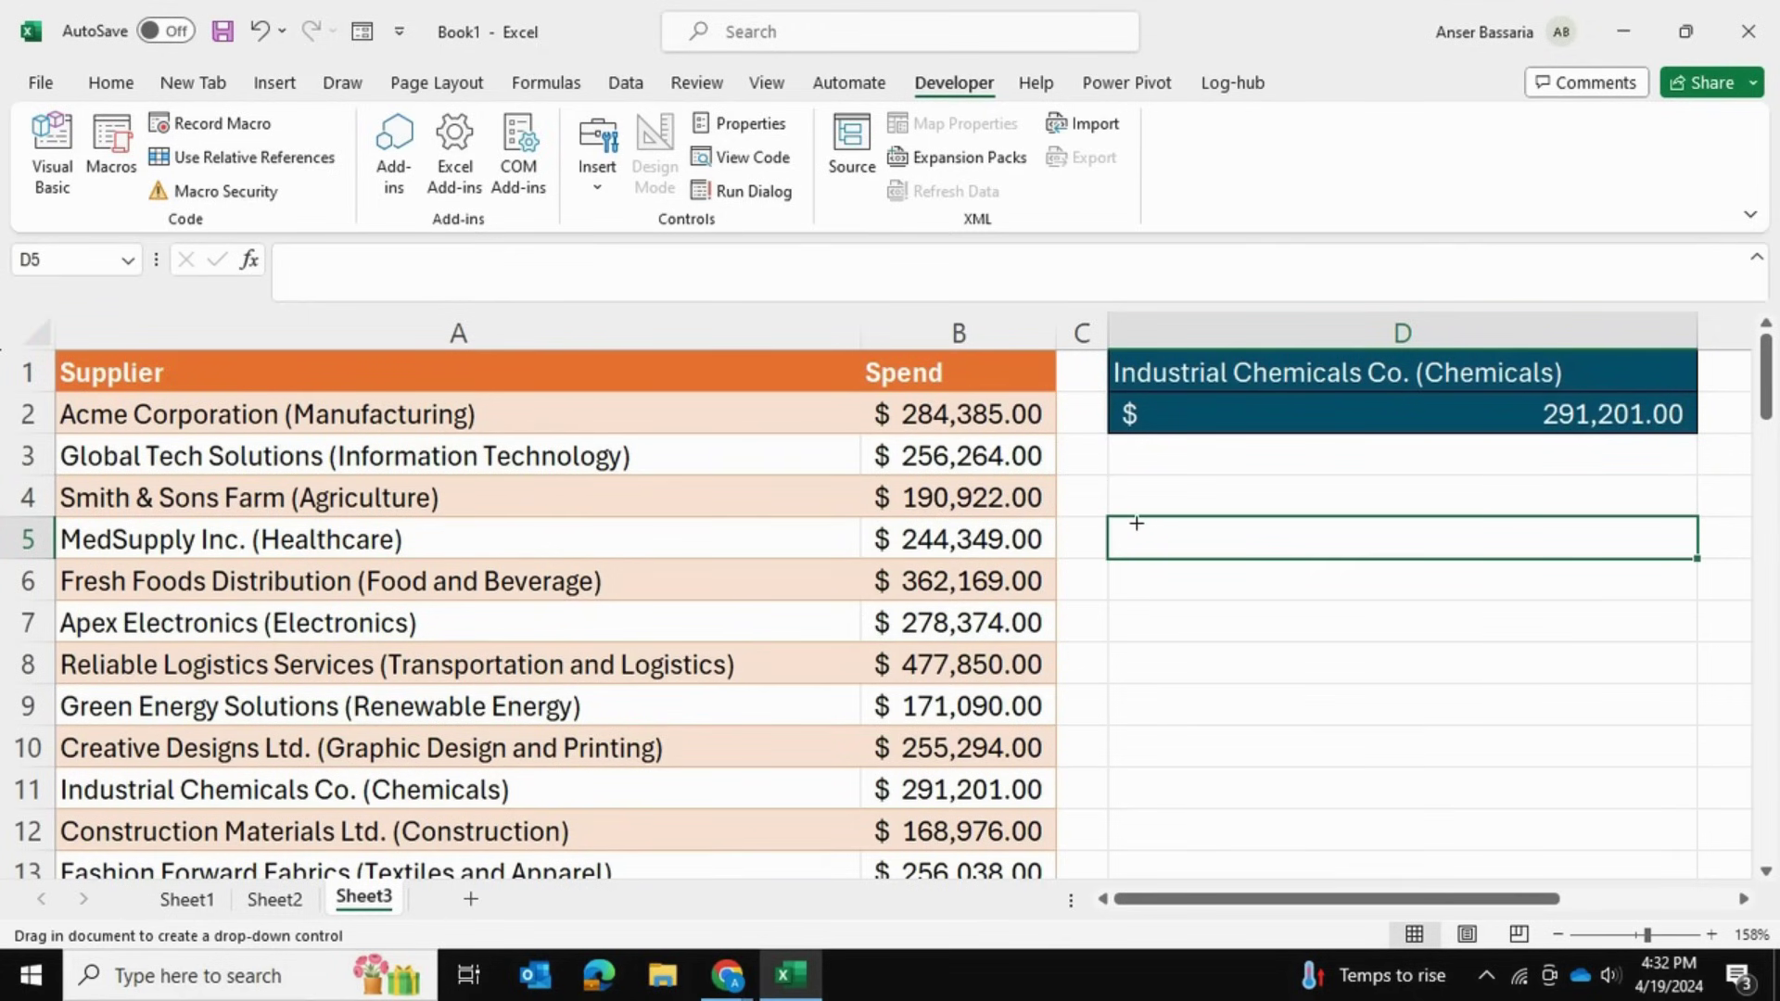
drag(1113, 520, 1307, 550)
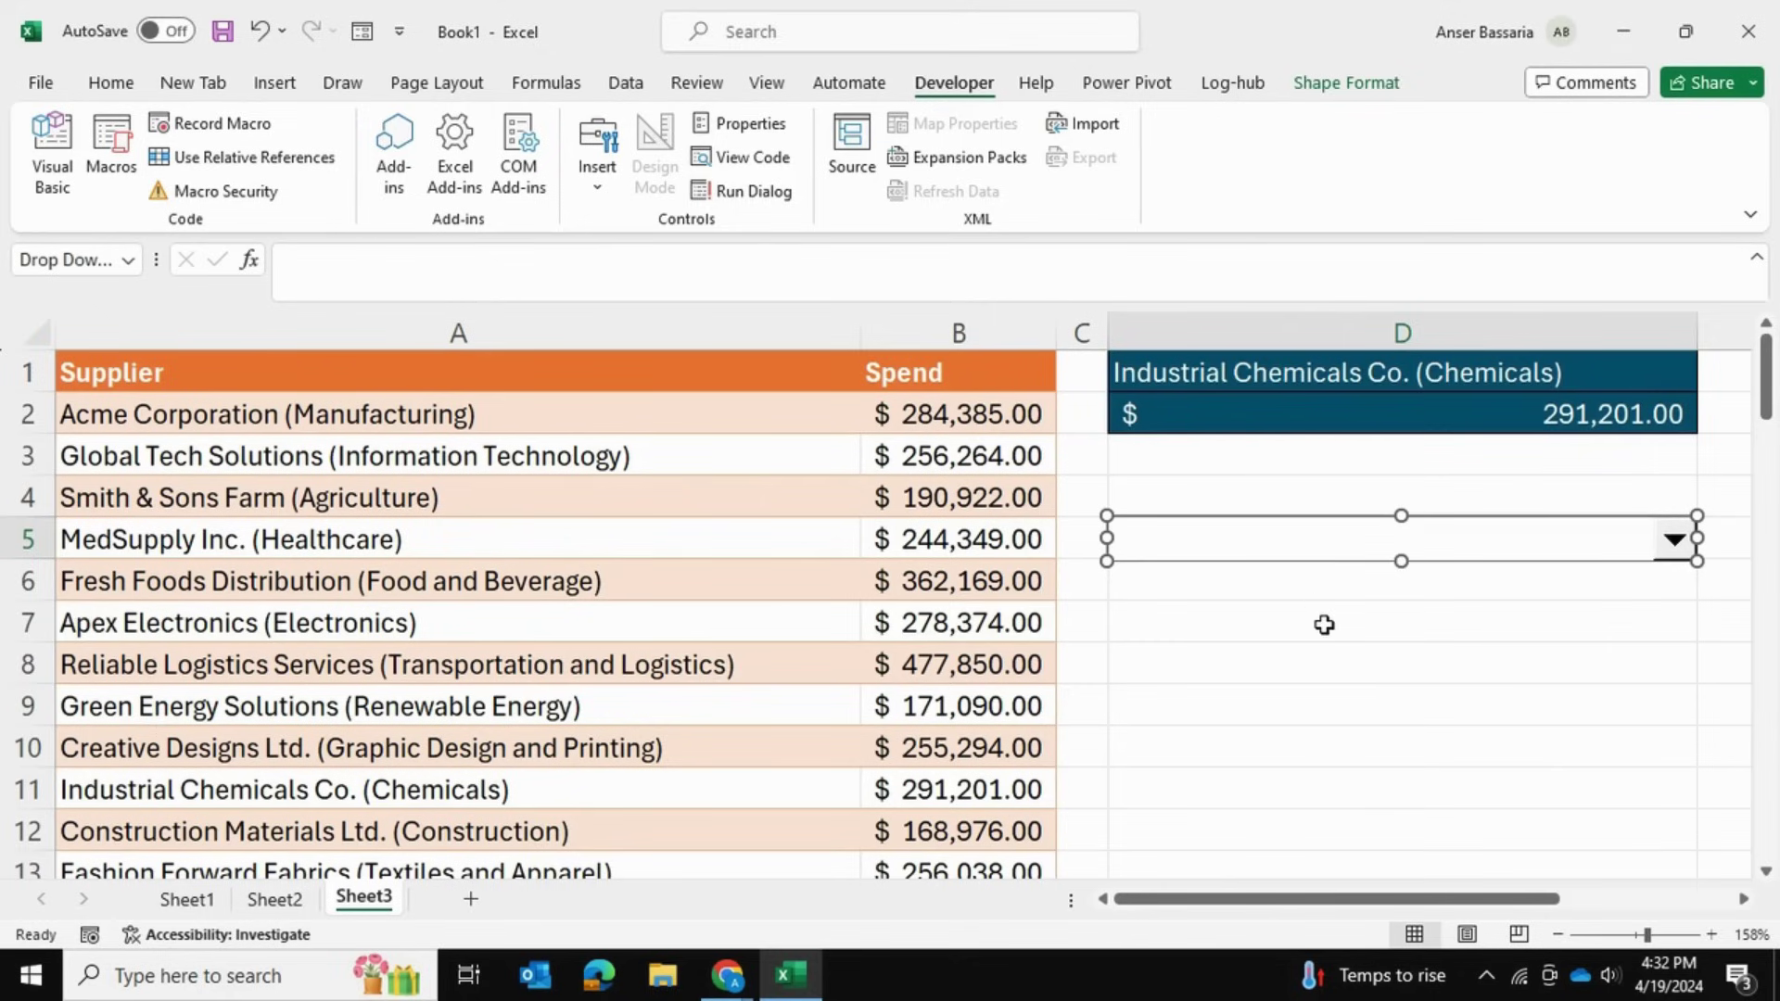
Check the new combo box, whose drop-down list is still empty.
click(1323, 624)
click(1330, 553)
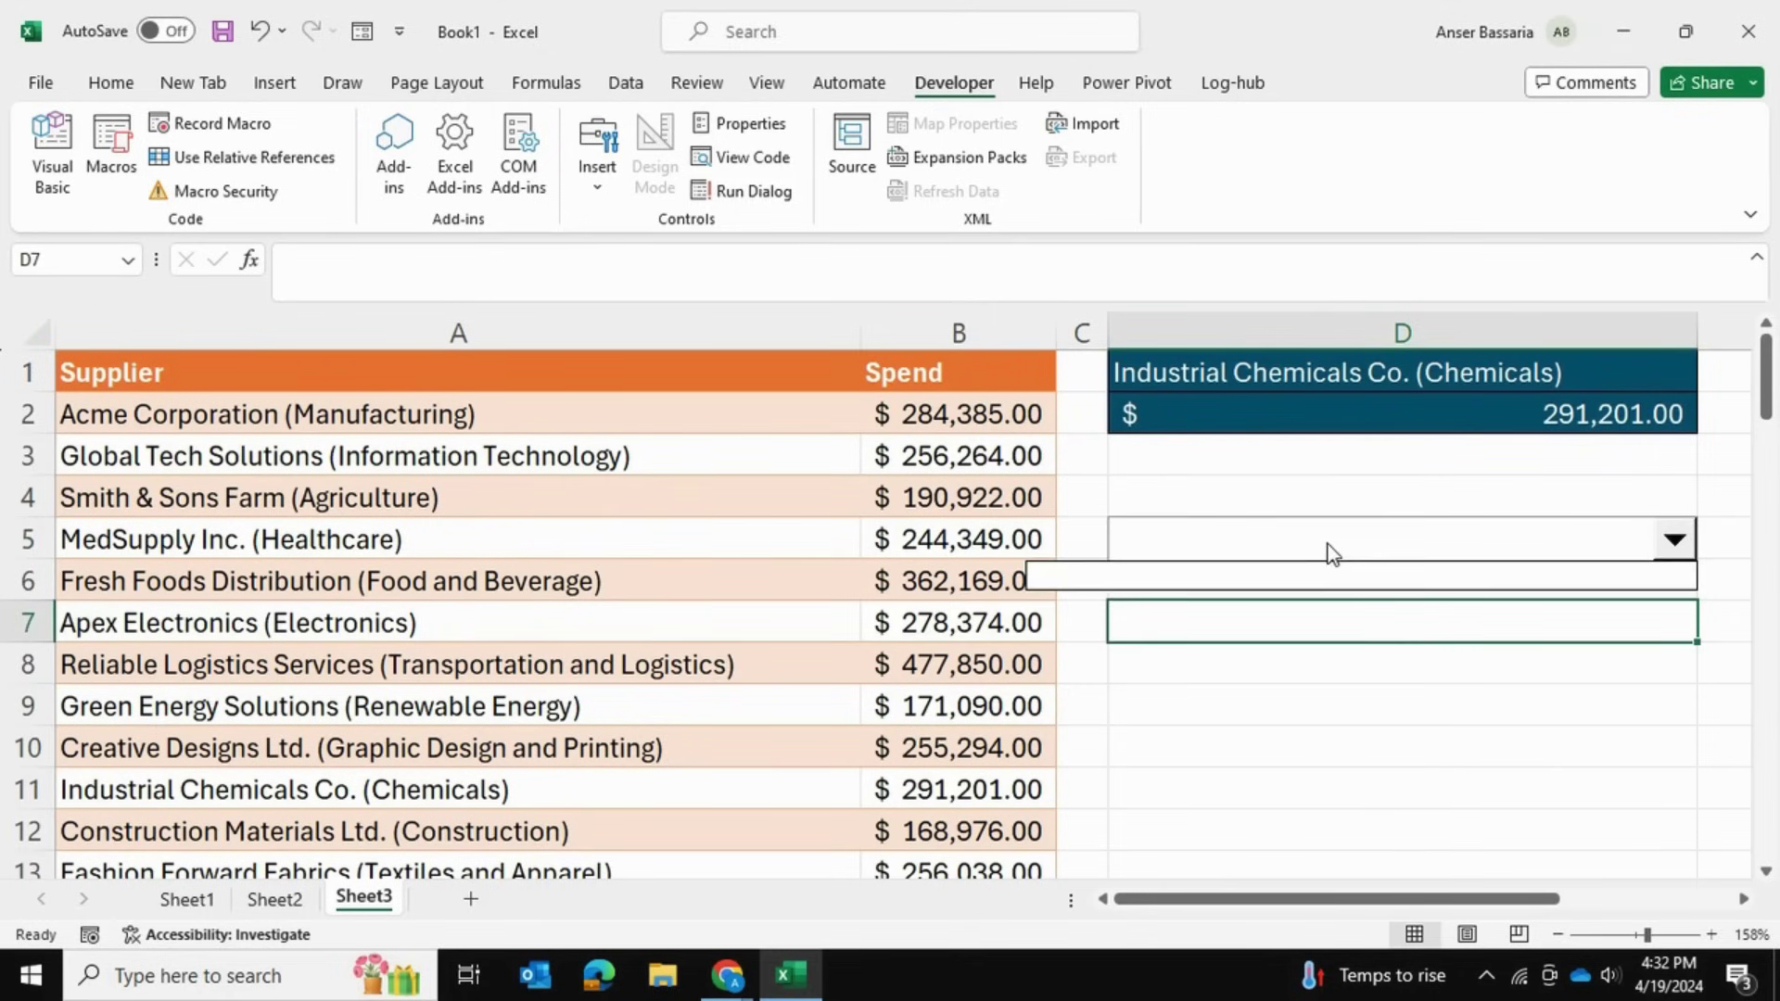
click(1379, 541)
click(1446, 482)
click(1658, 556)
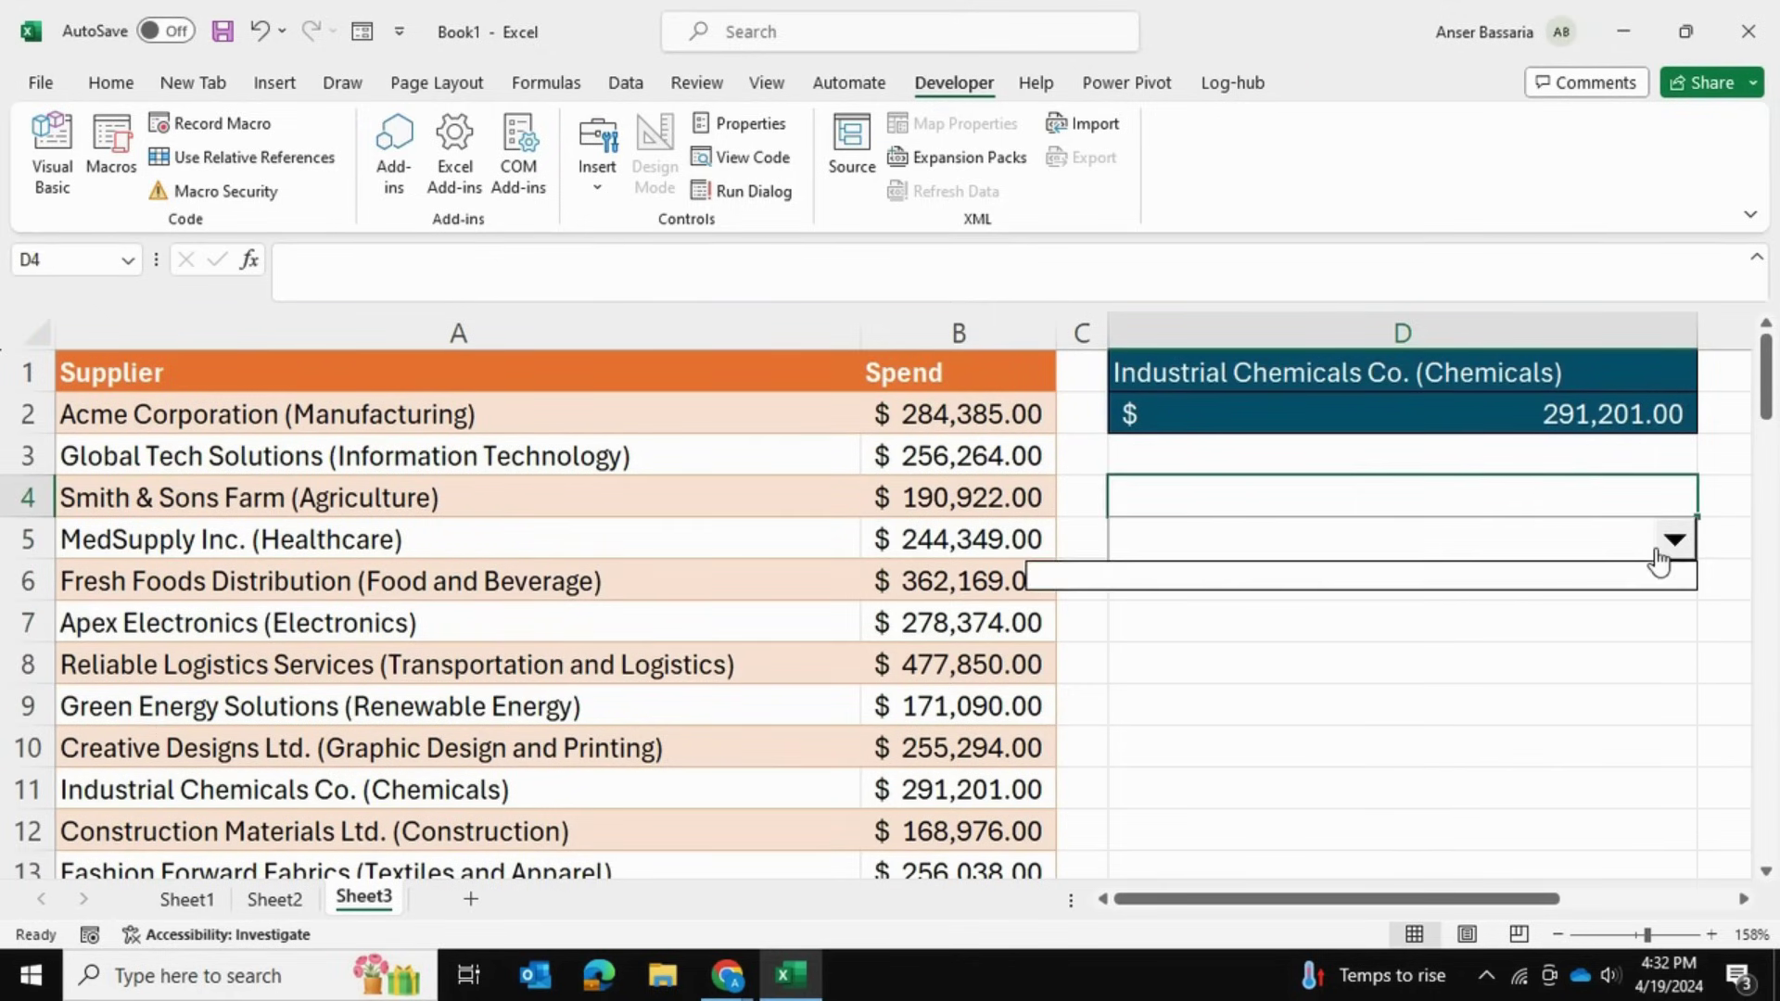
click(1574, 667)
click(1515, 580)
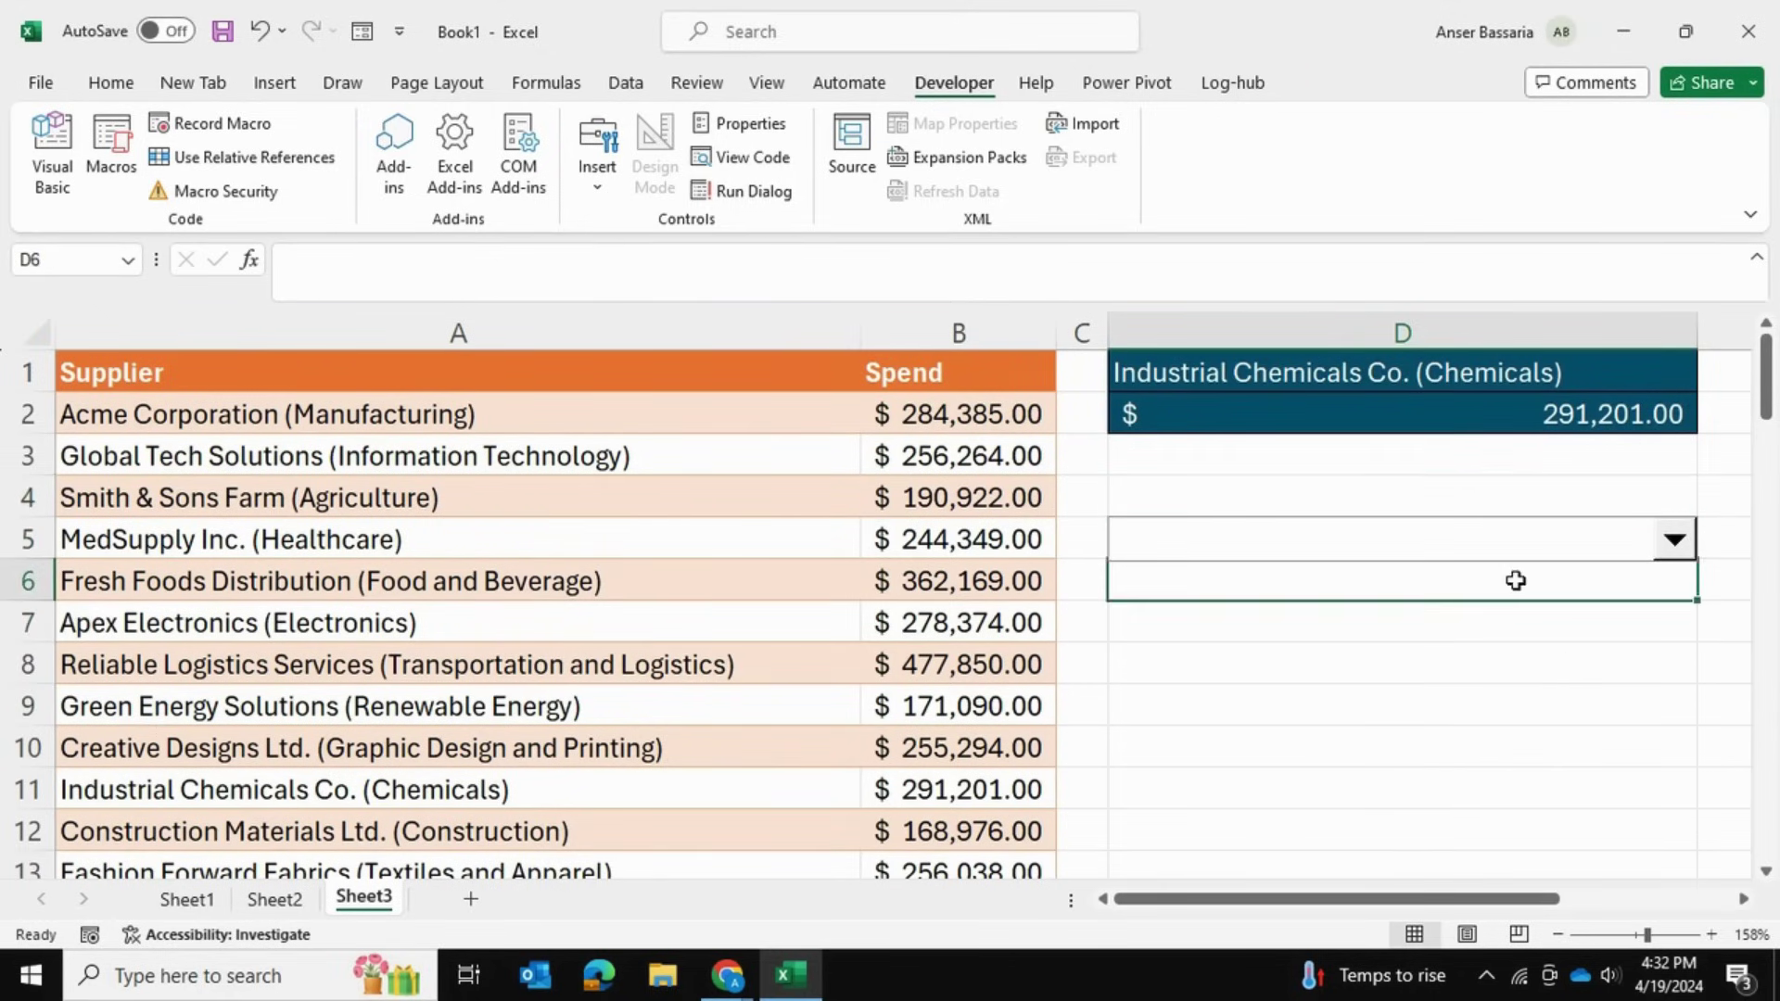
key(Down)
key(Down)
In Format Control, set the combo box input range to $A$2:$A$71 and cell link to $D$7.
right_click(1294, 540)
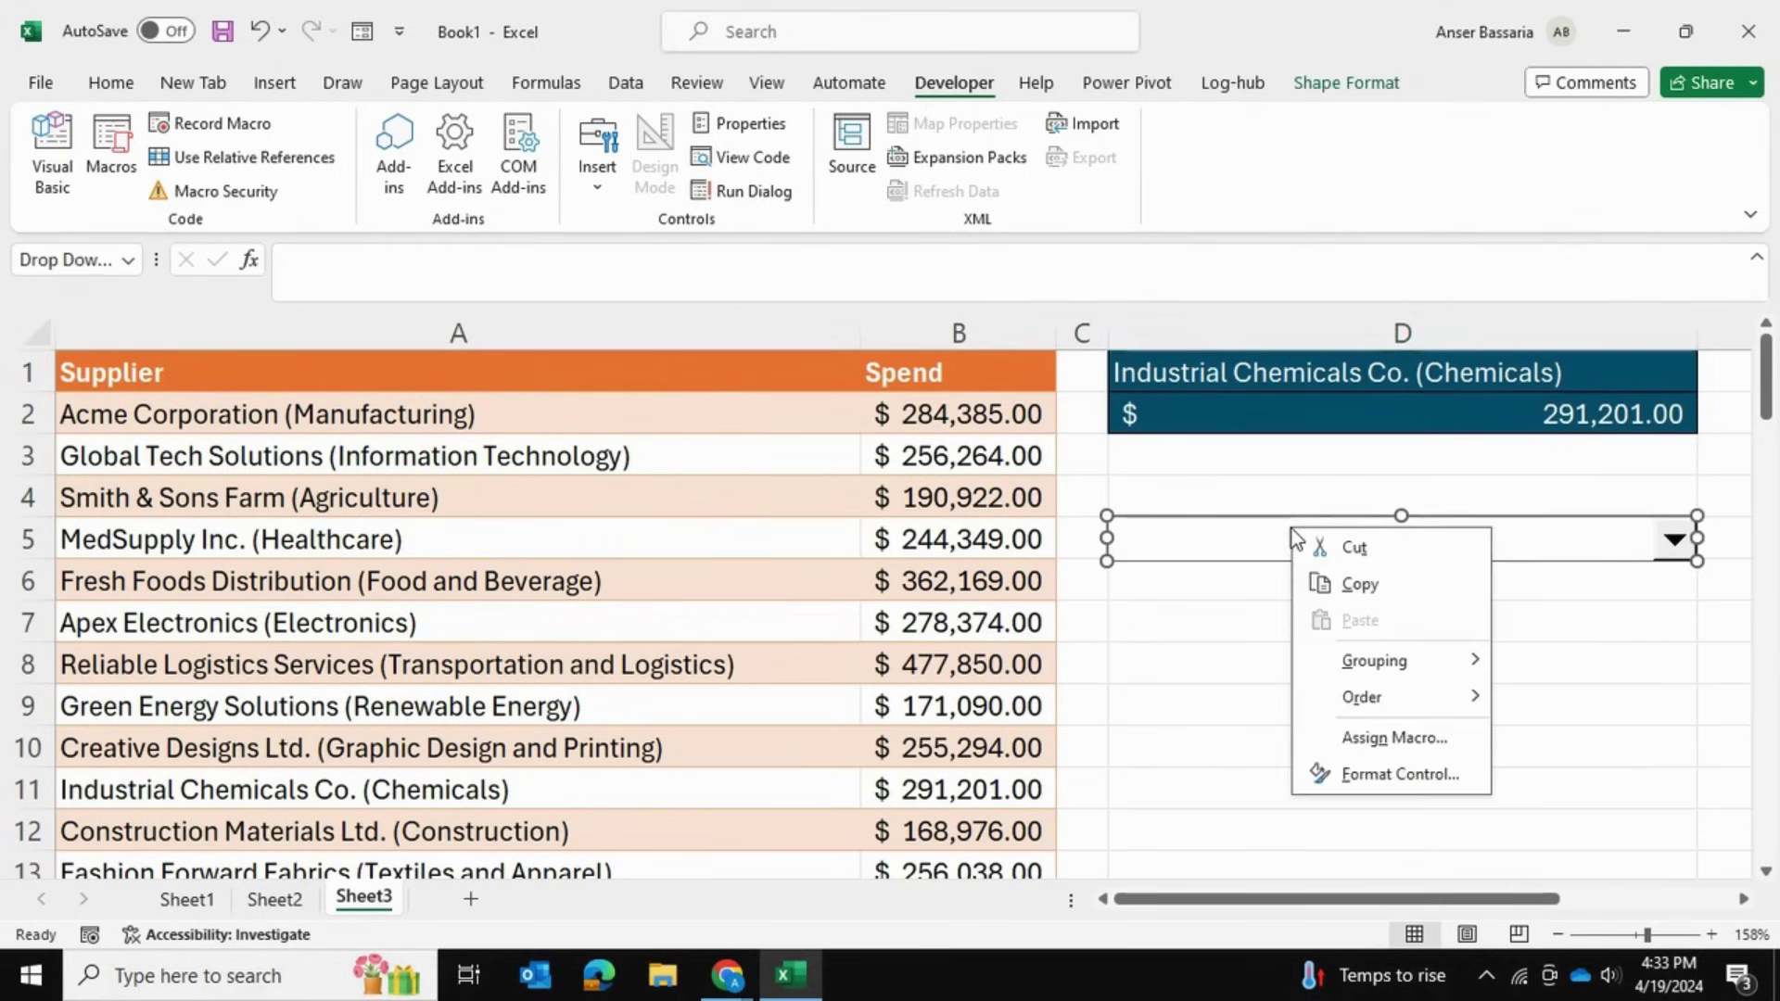
click(1400, 775)
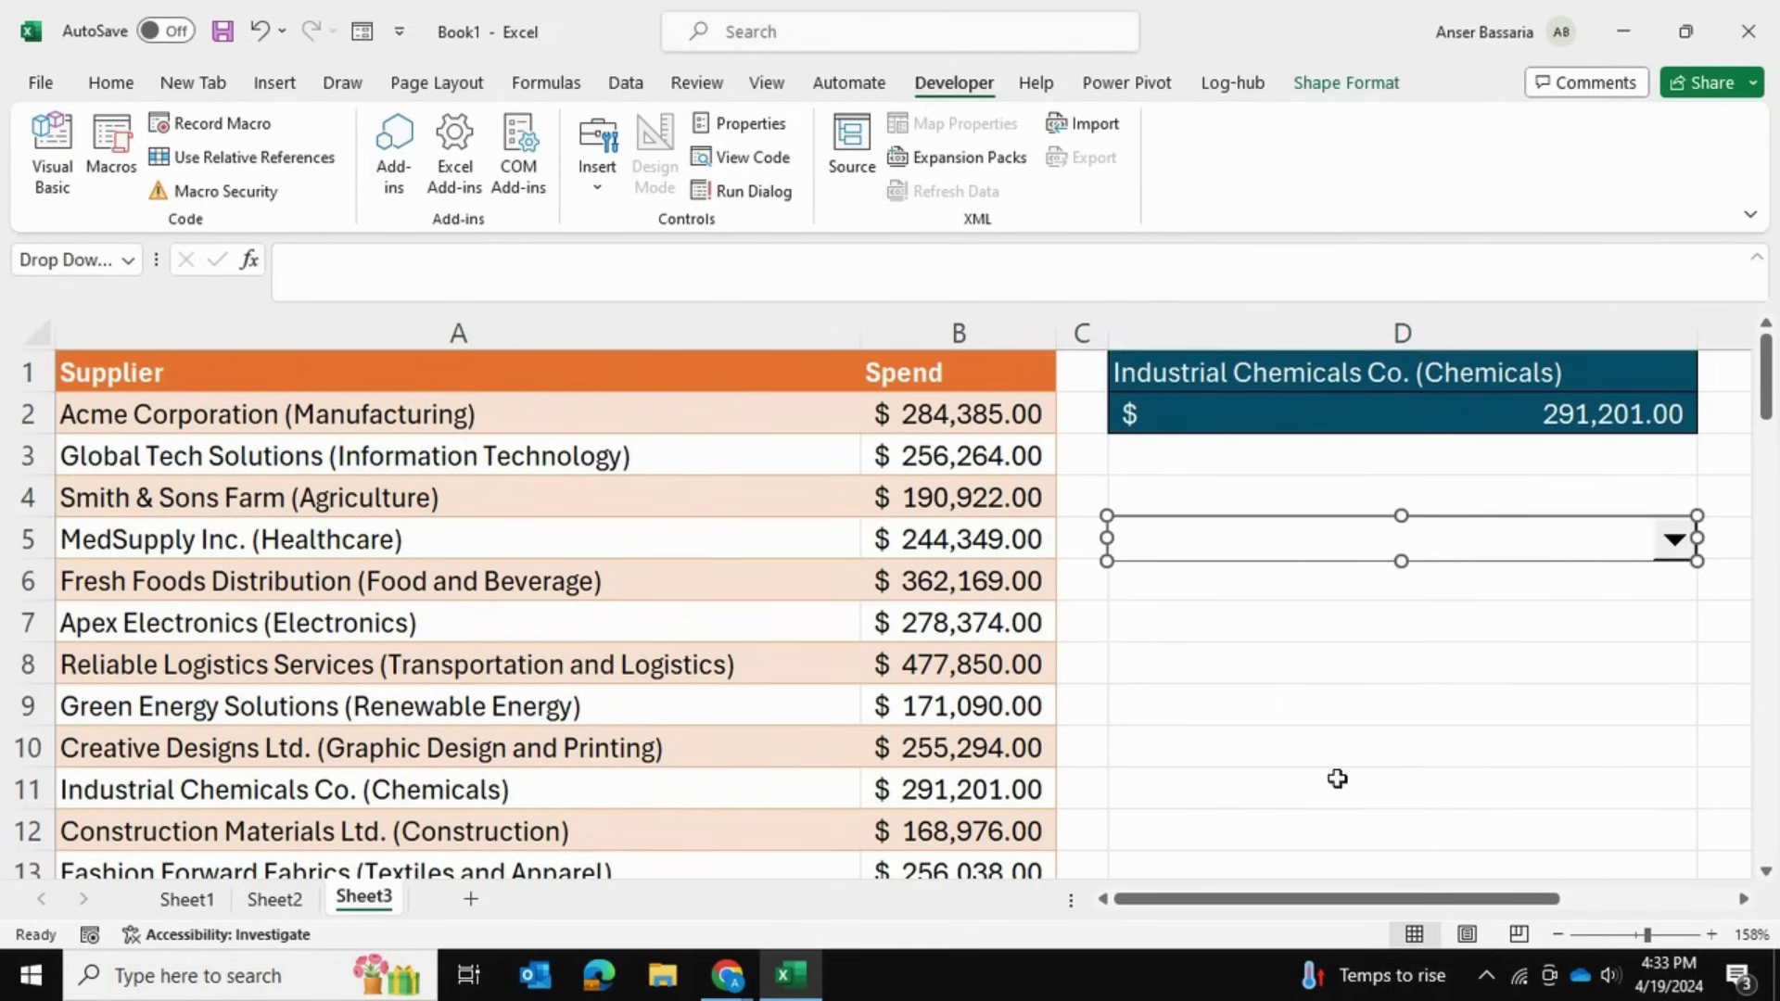
click(1294, 377)
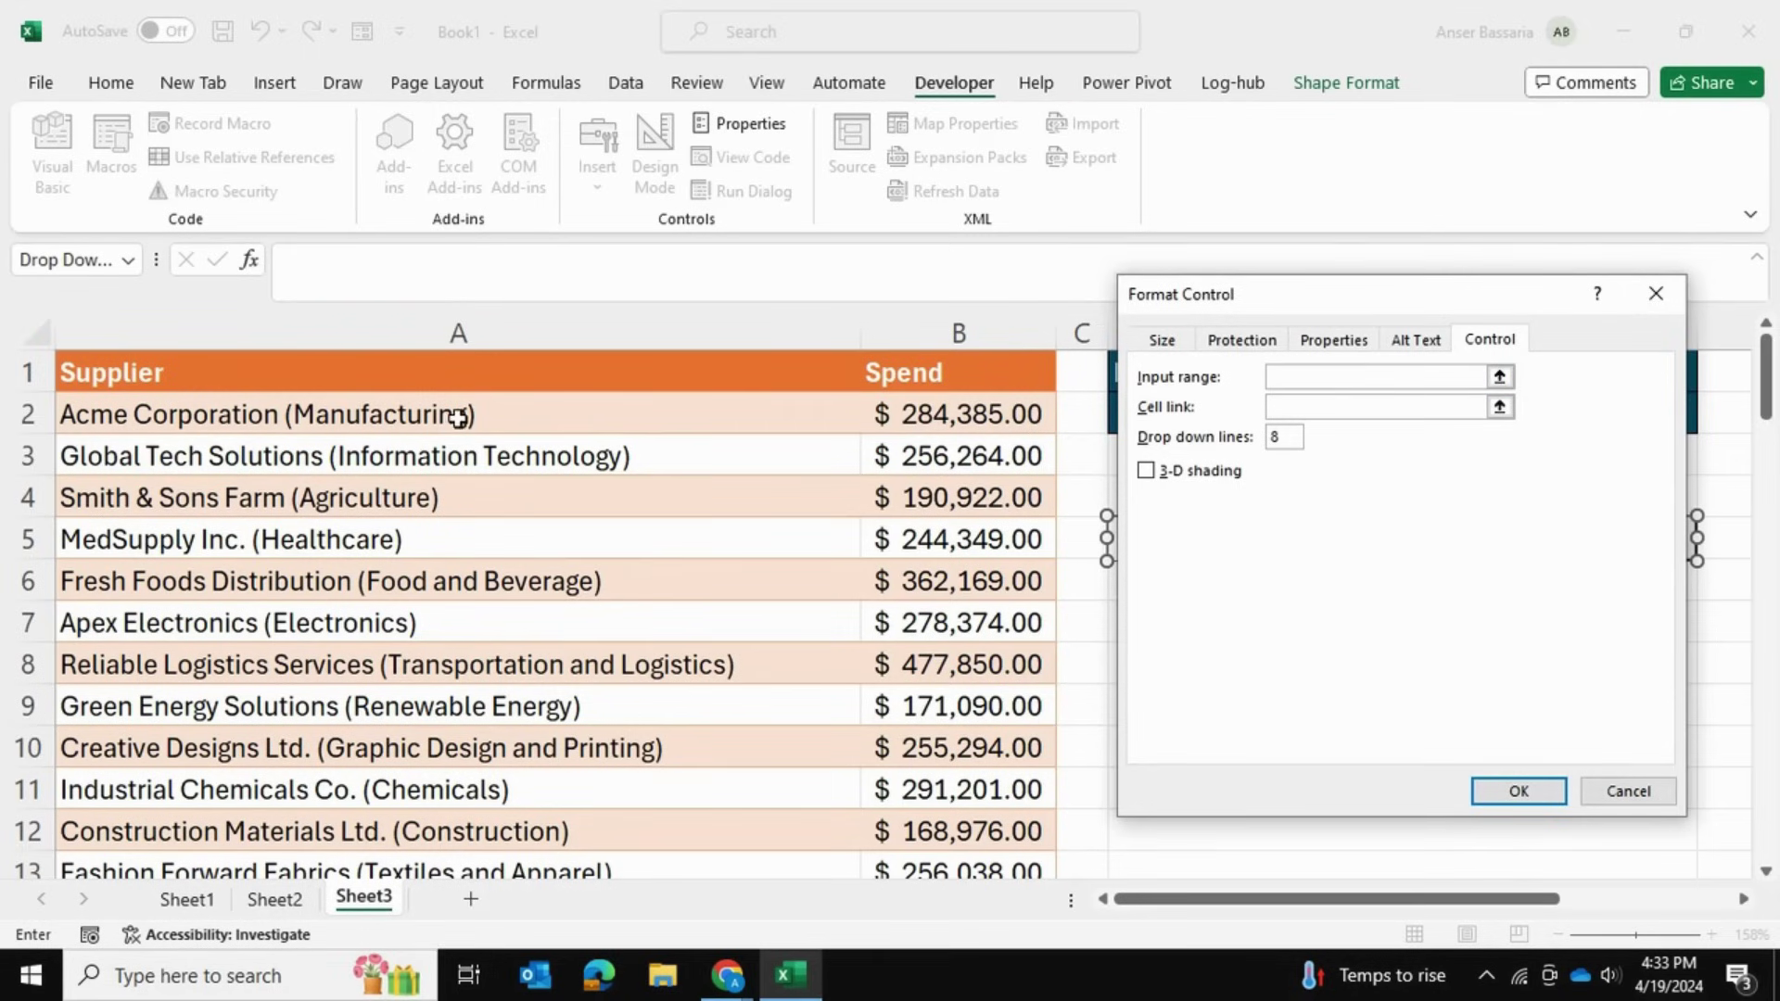
drag(456, 416, 371, 794)
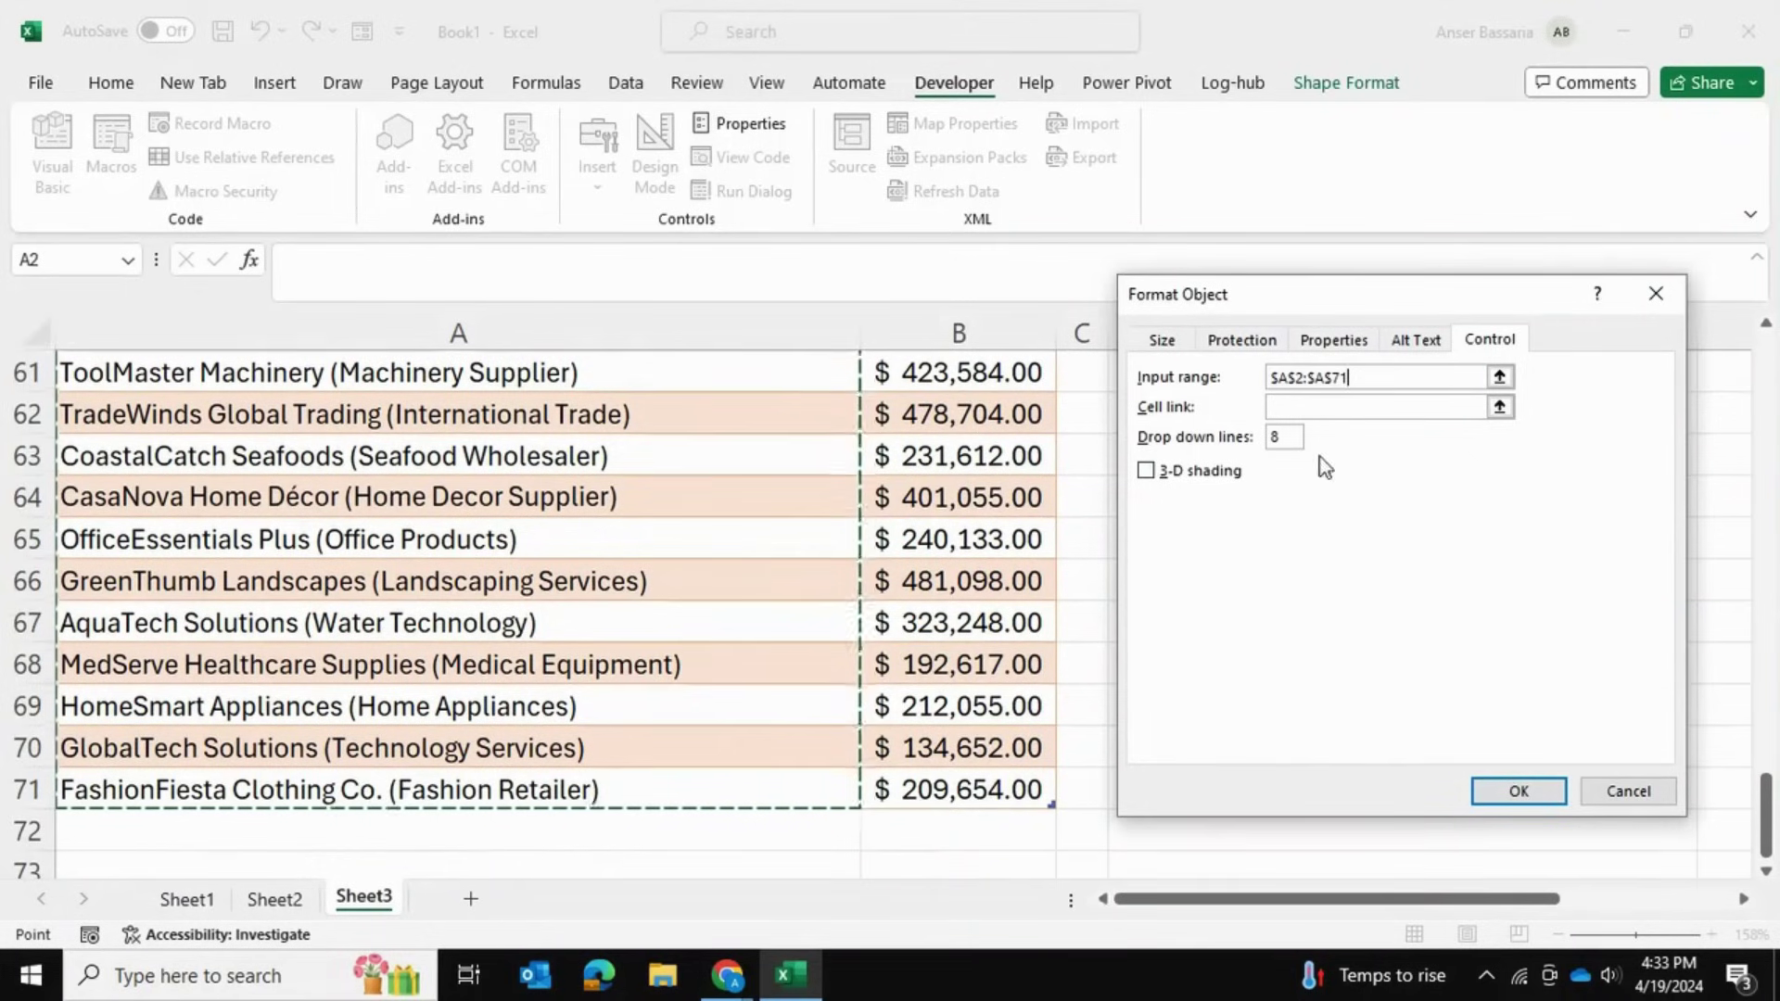
click(1357, 408)
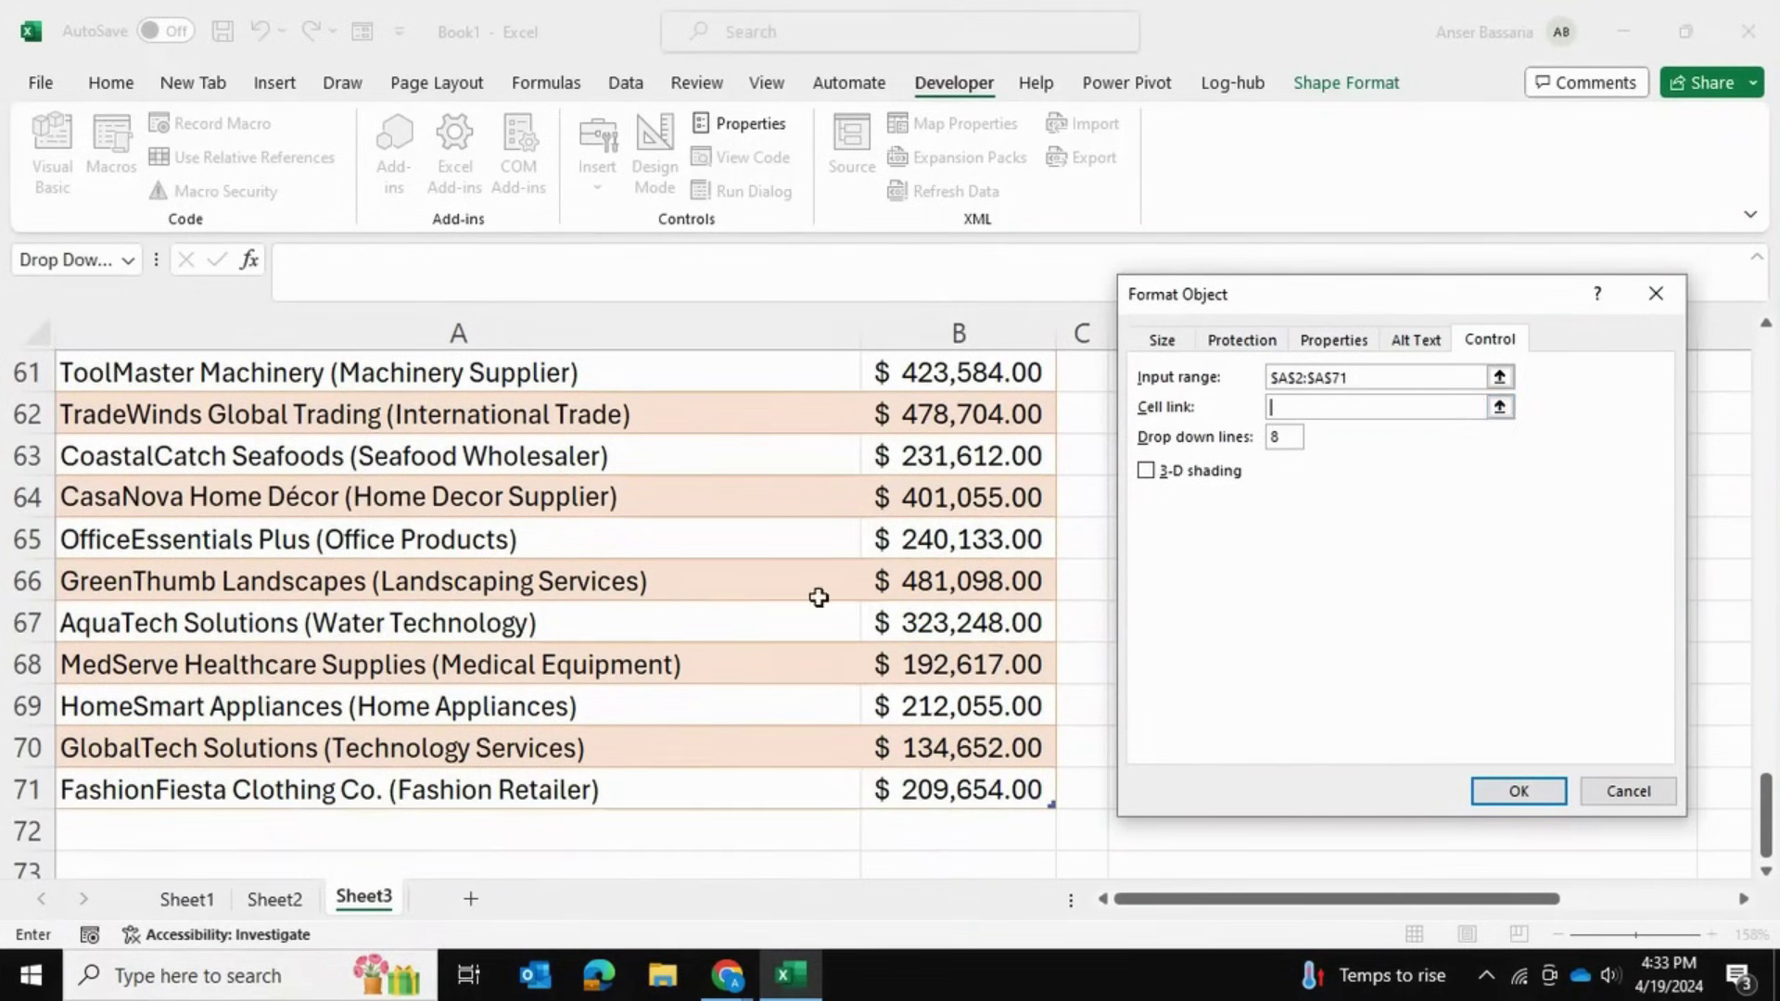
scroll(819, 596, up, 20)
drag(1220, 294, 609, 317)
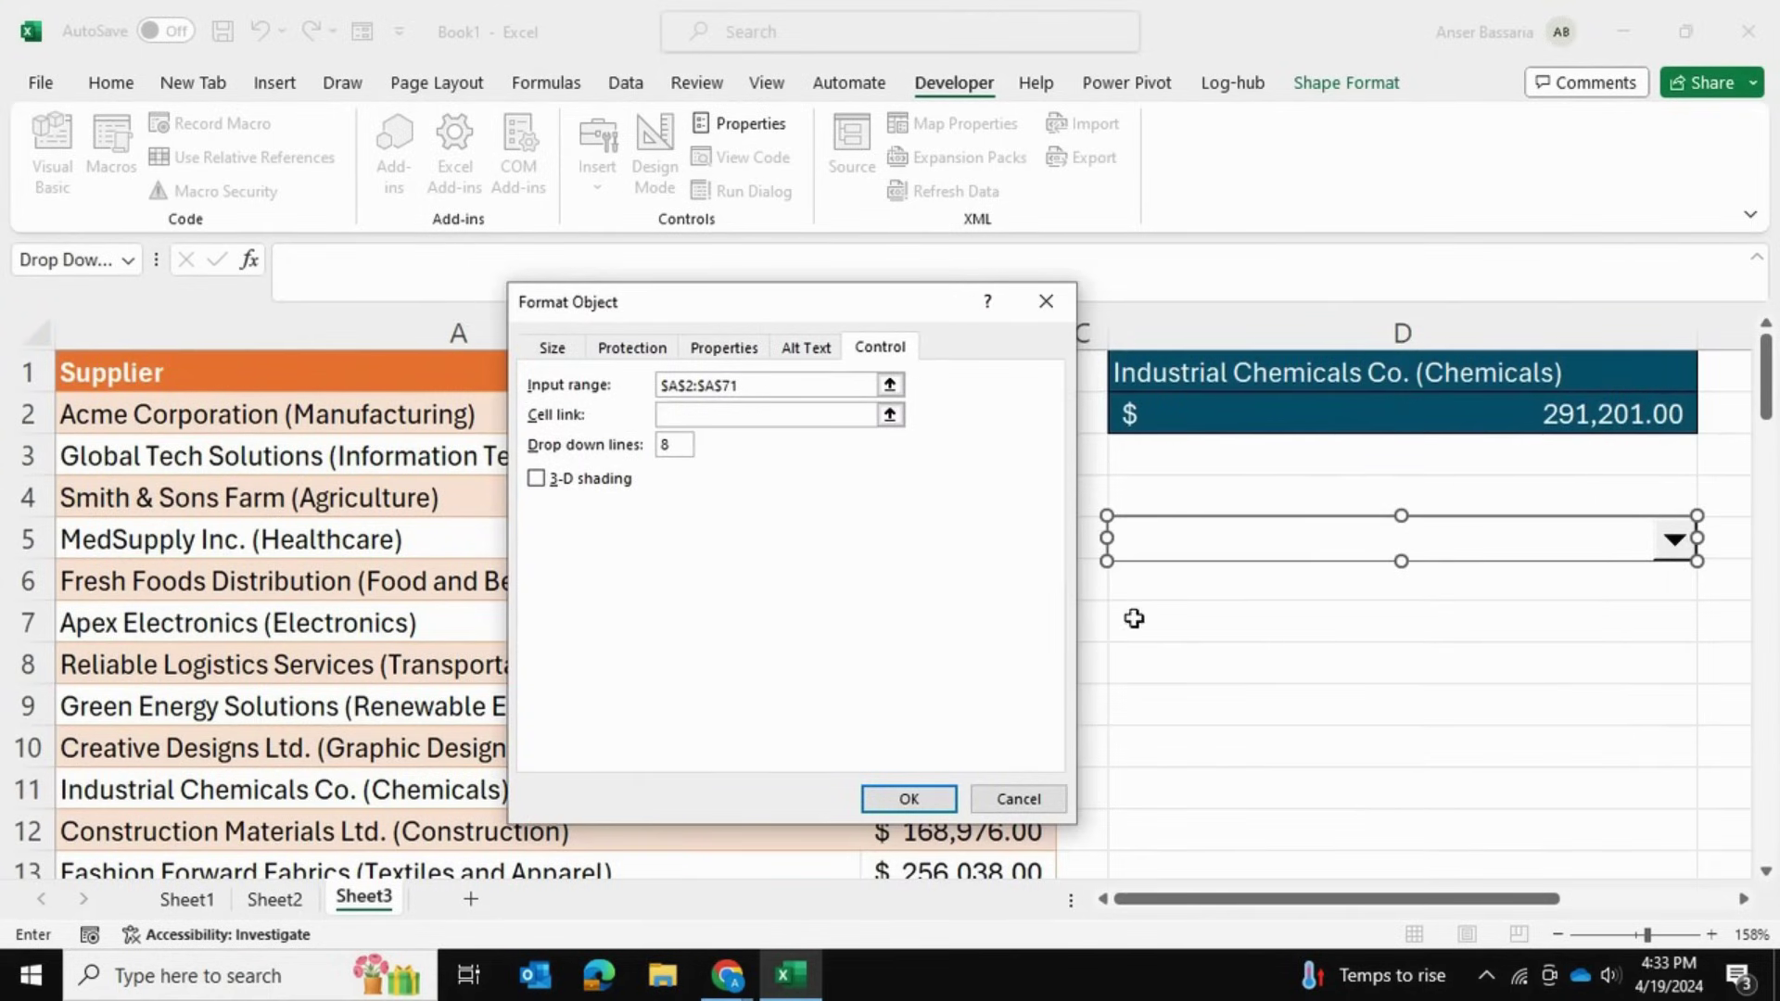
click(1183, 616)
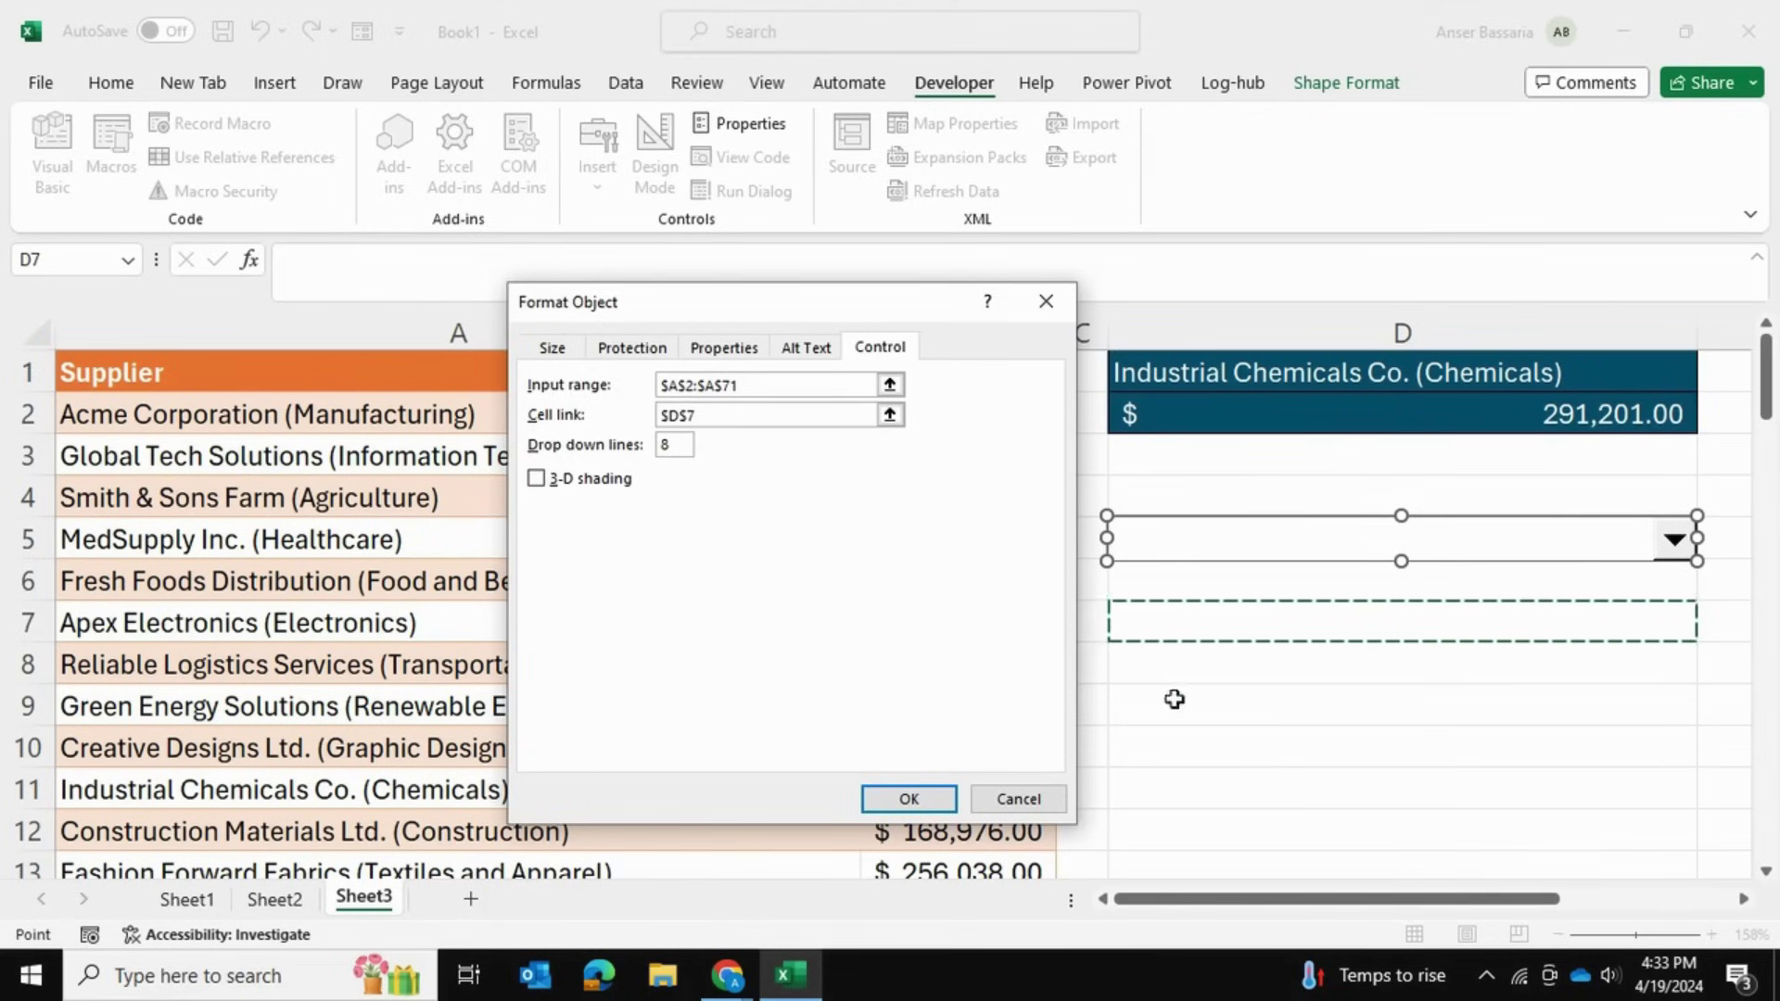
click(908, 799)
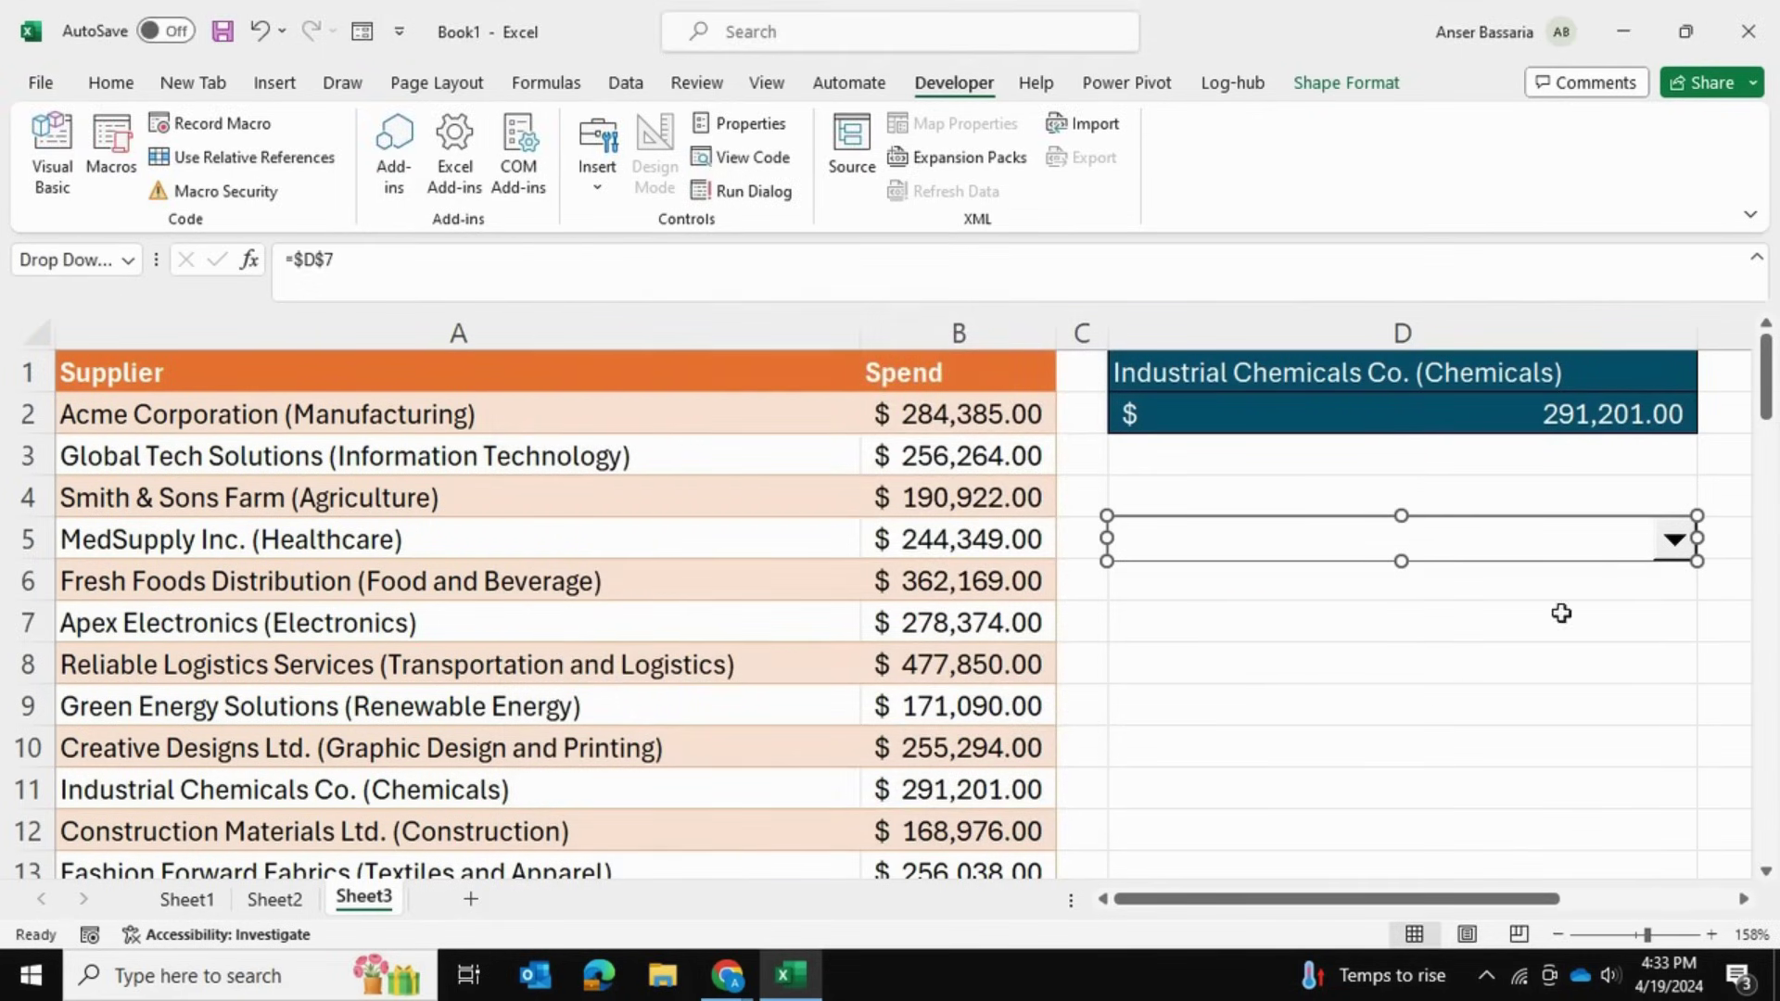
Pick Smith & Sons Farm (Agriculture) in the combo box and confirm D7 shows 3.
click(1550, 487)
click(1472, 365)
click(1503, 704)
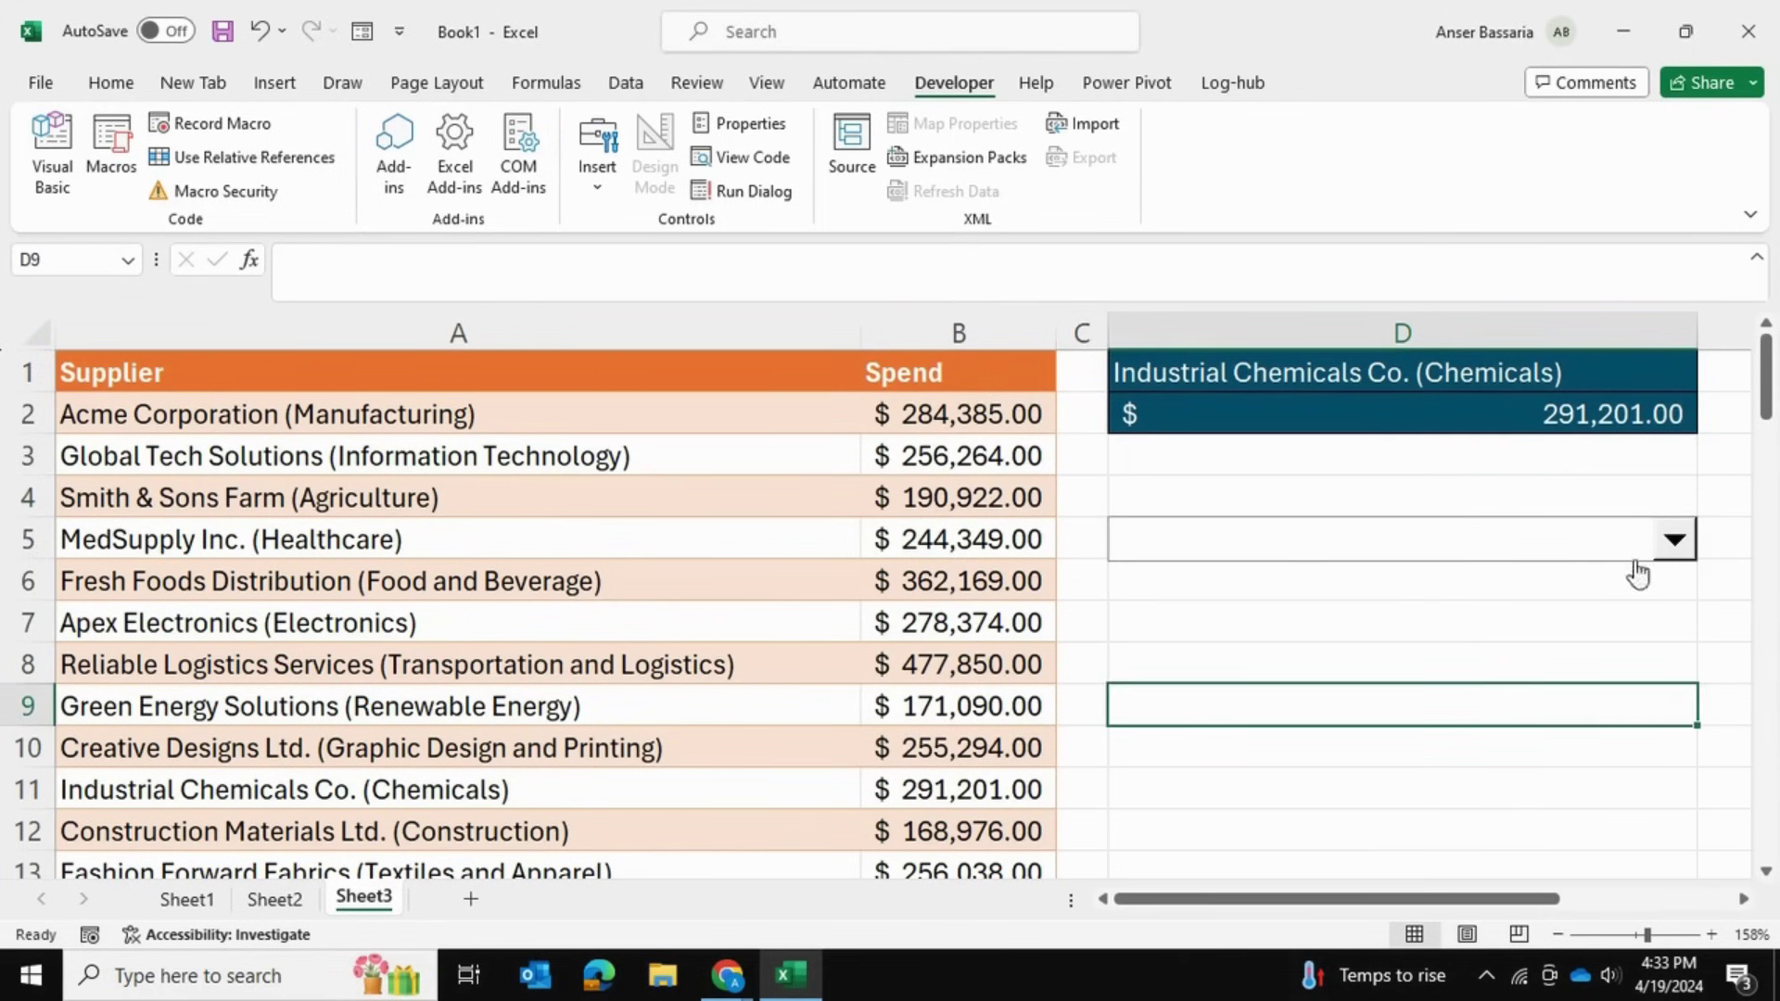
click(1672, 547)
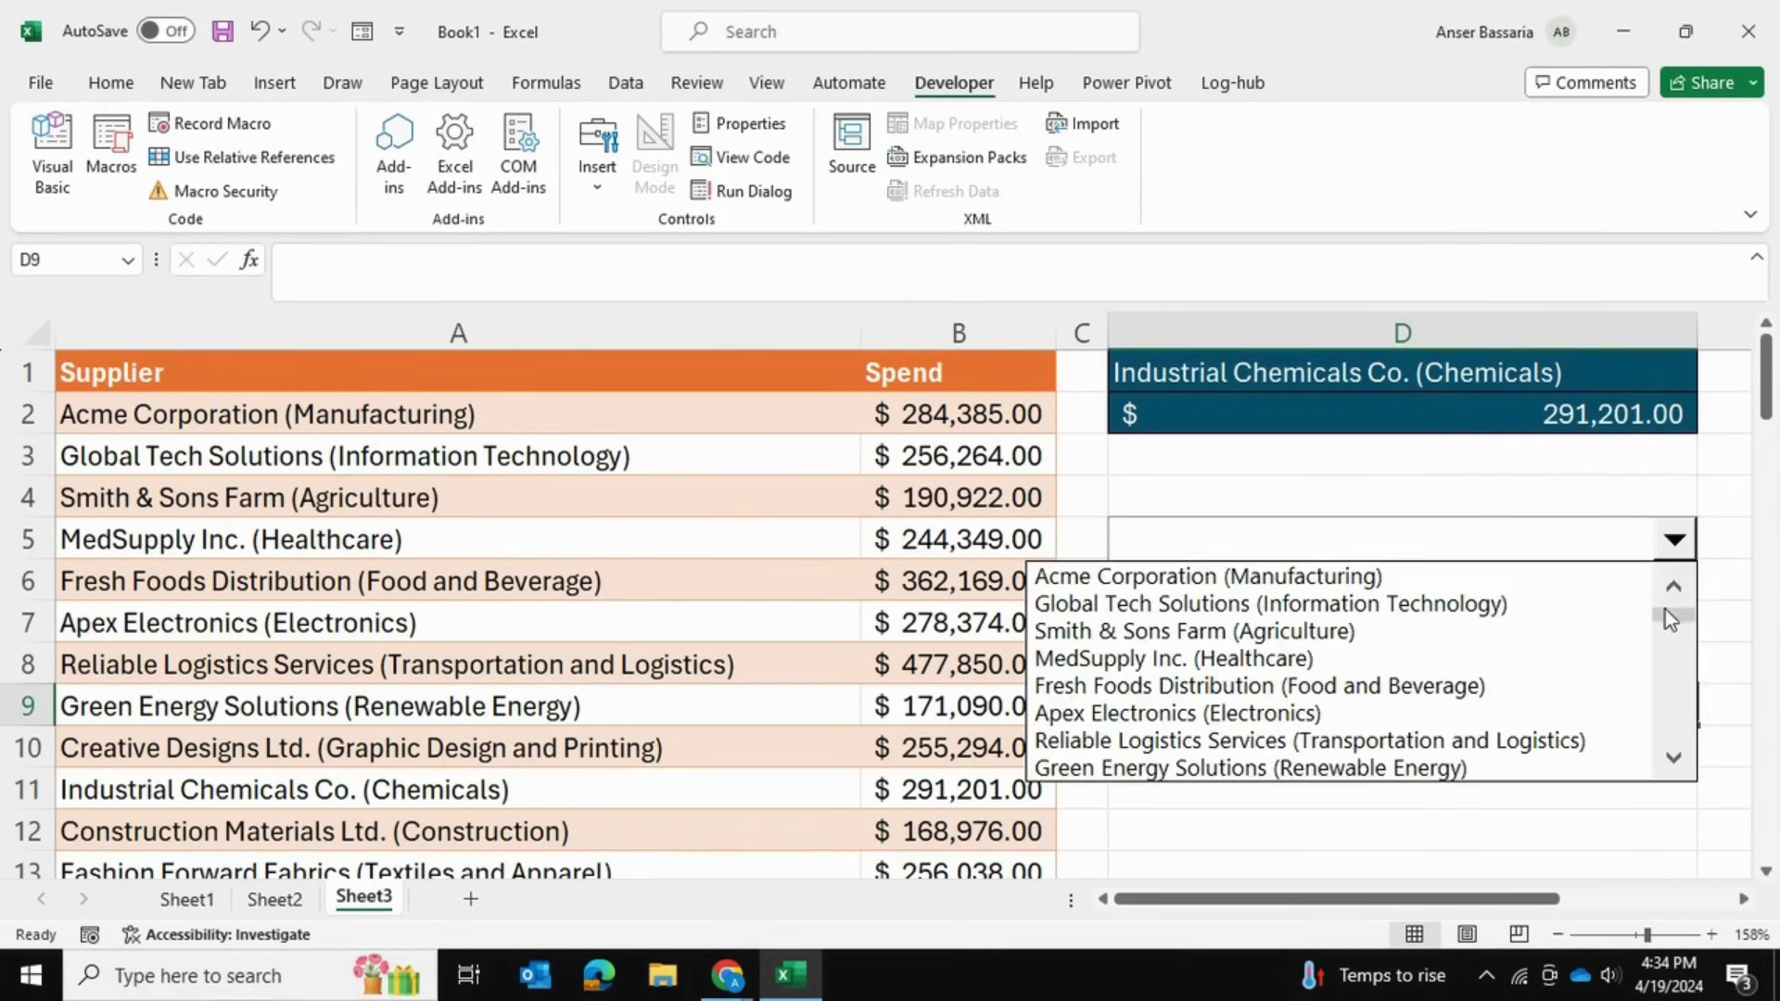
mouse_move(1669, 619)
mouse_down()
mouse_move(1672, 648)
mouse_move(1672, 589)
mouse_up()
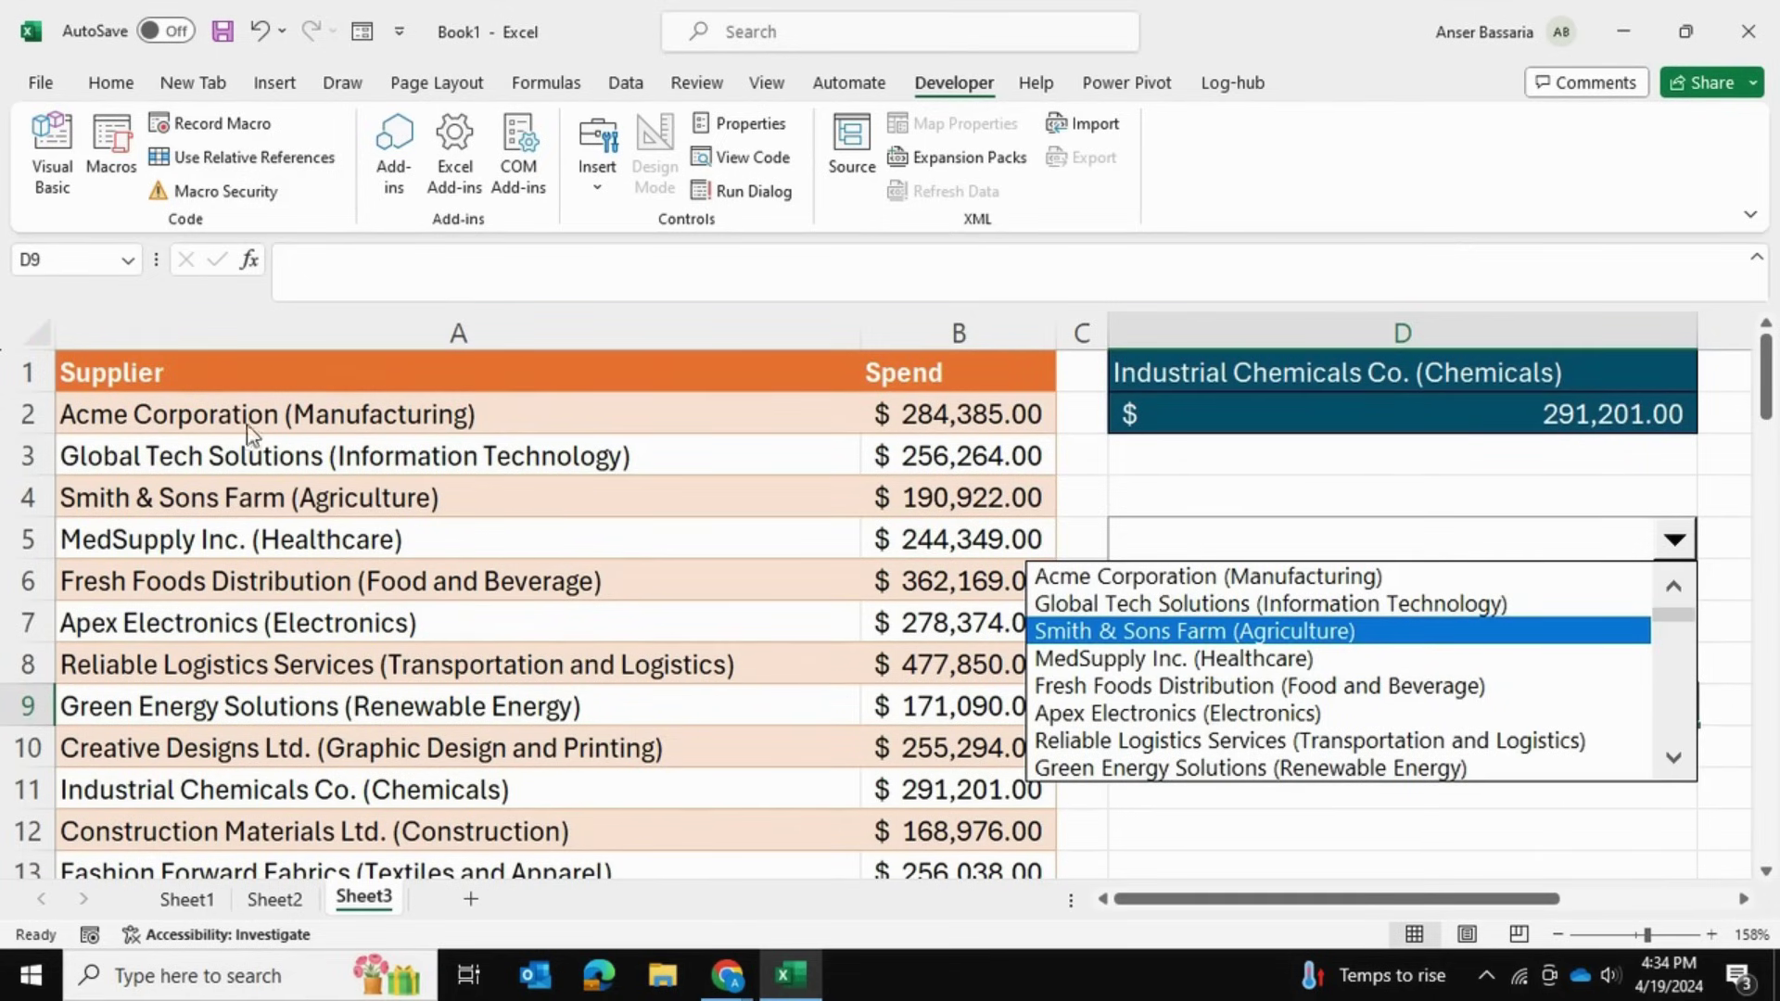
click(1149, 633)
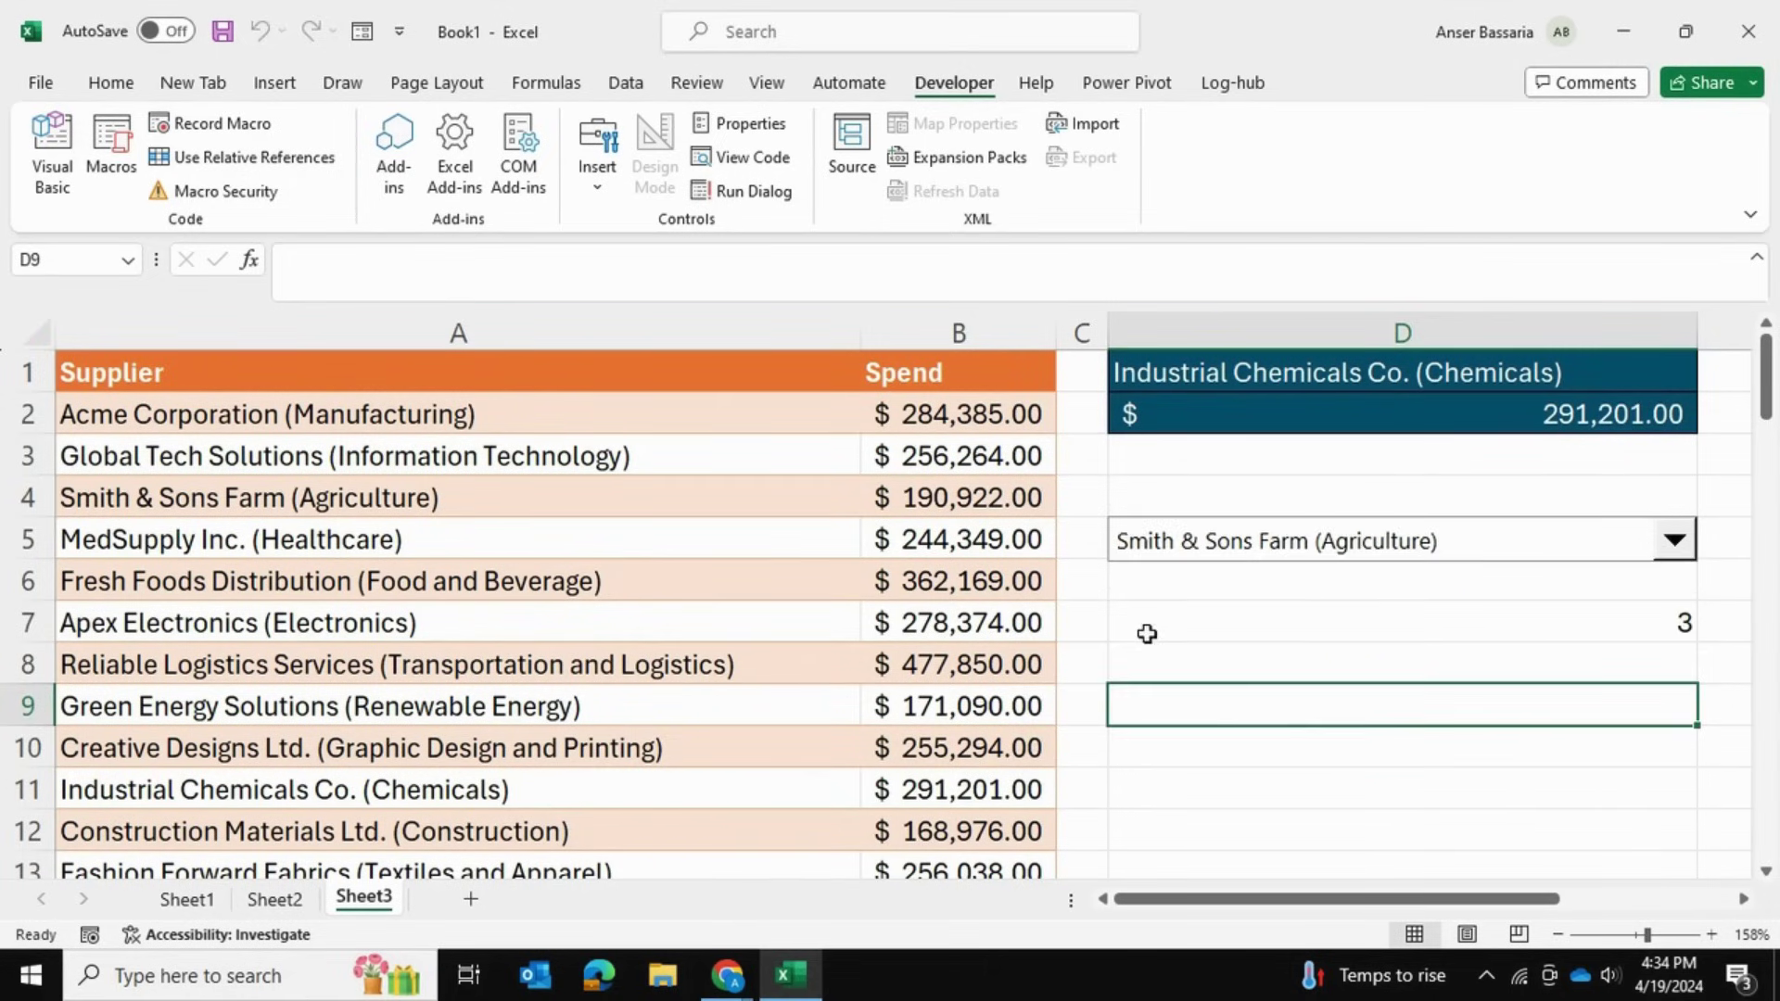
click(1228, 622)
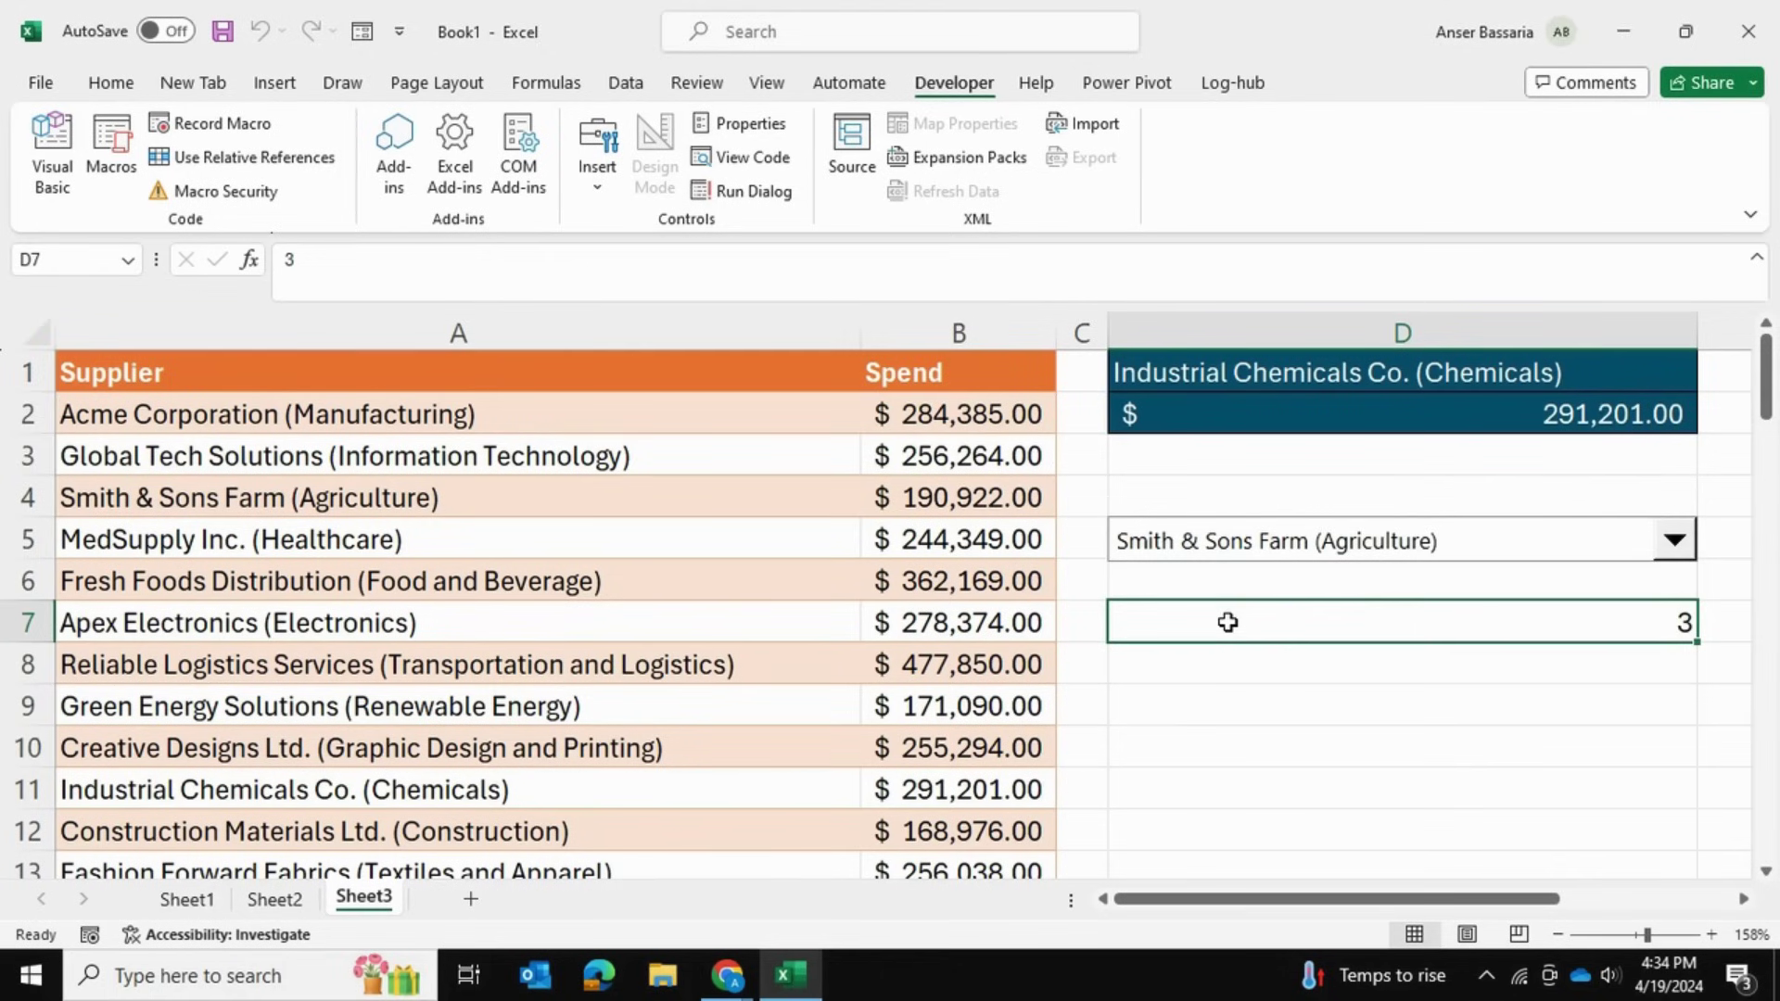
Enter =INDEX(Table4[Supplier],D7) in D8 and copy its formula text.
click(1185, 668)
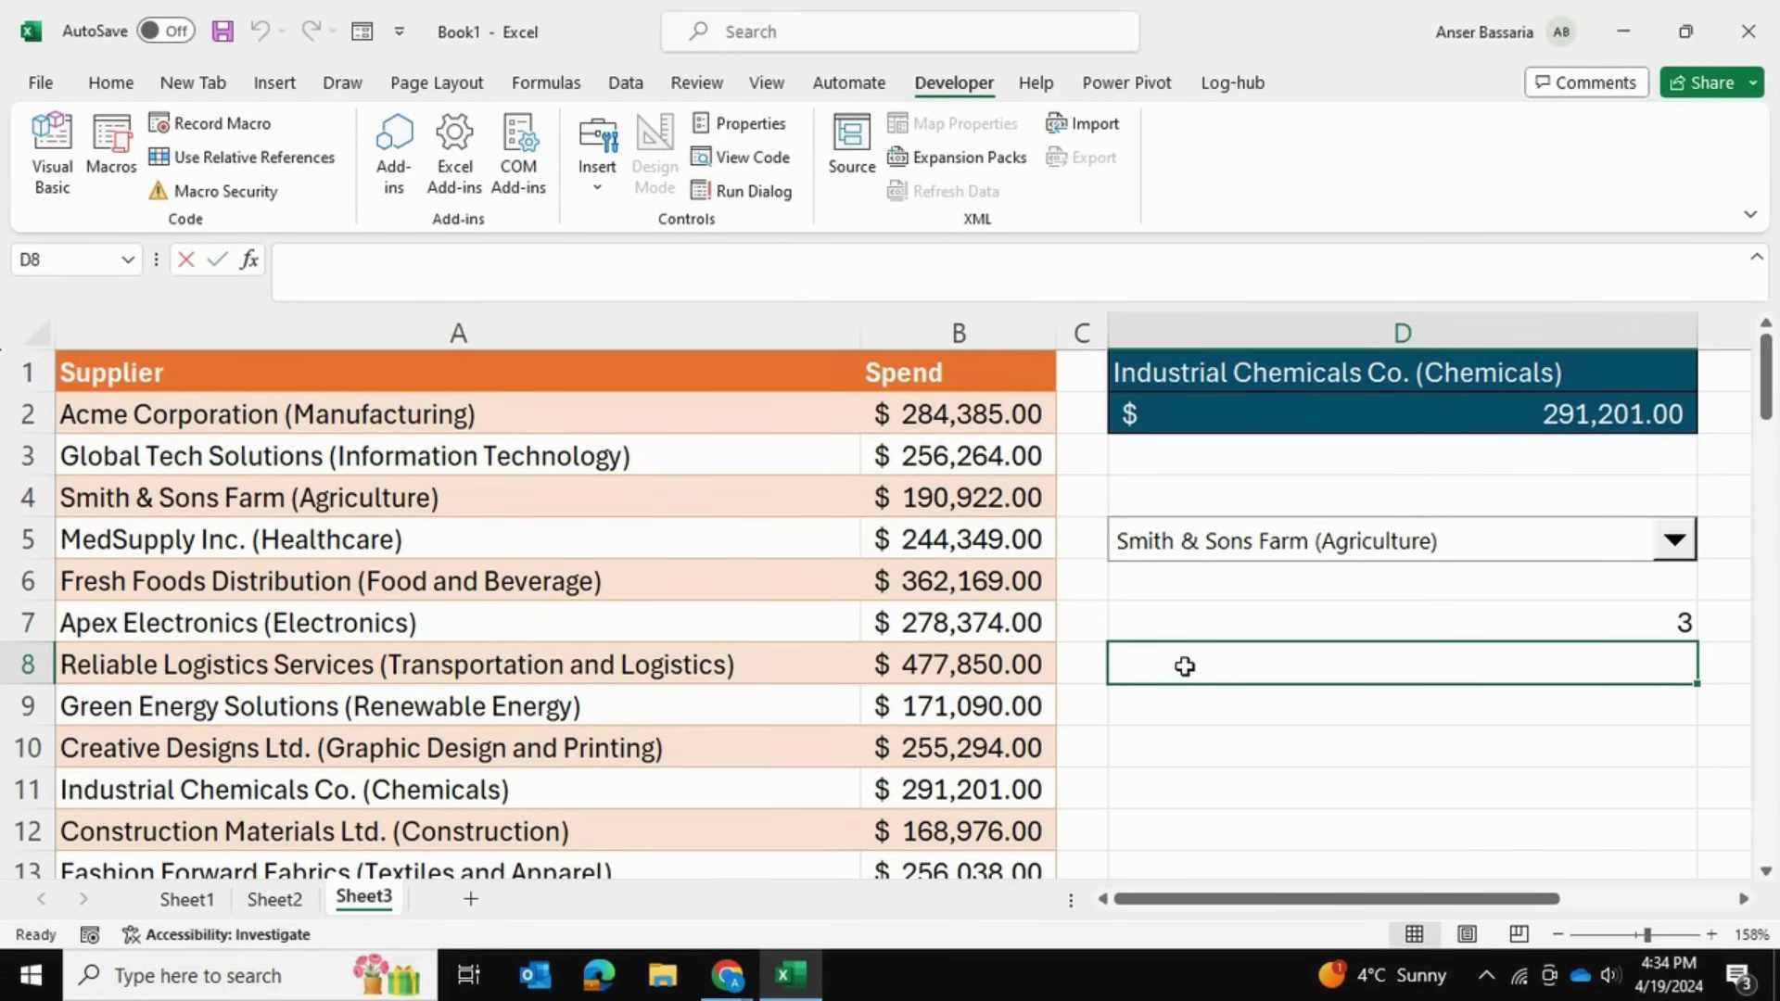
text(=index)
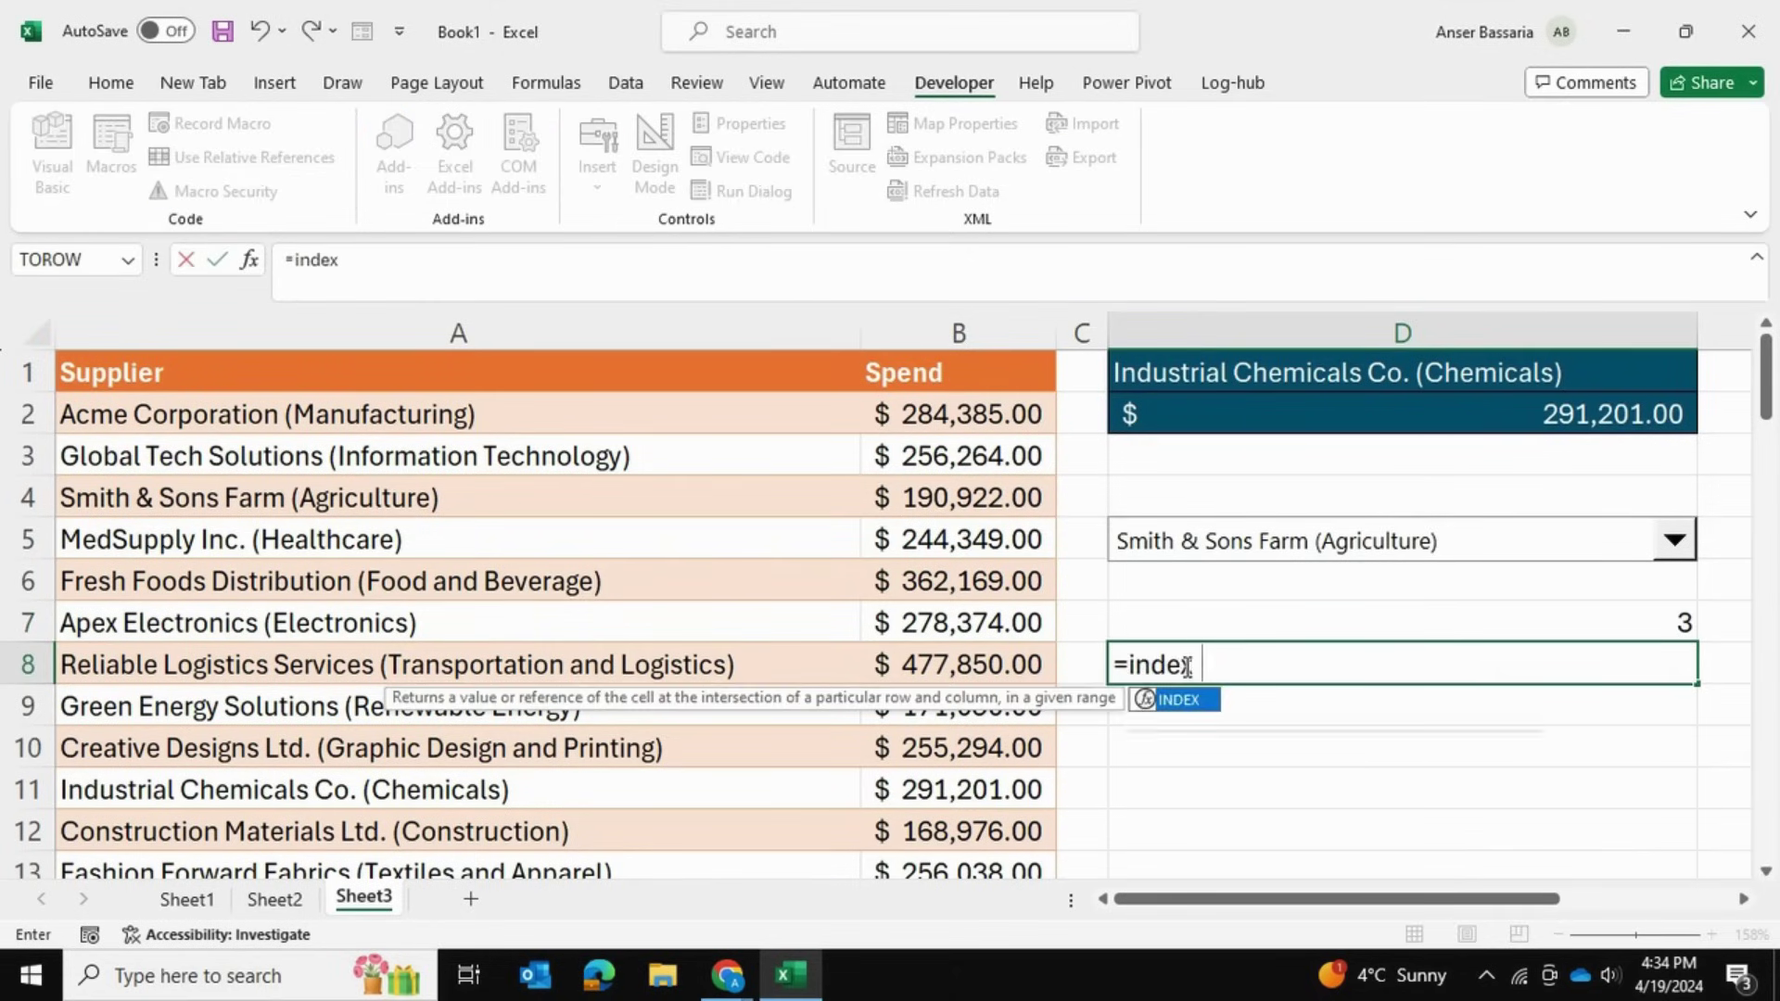
text(()
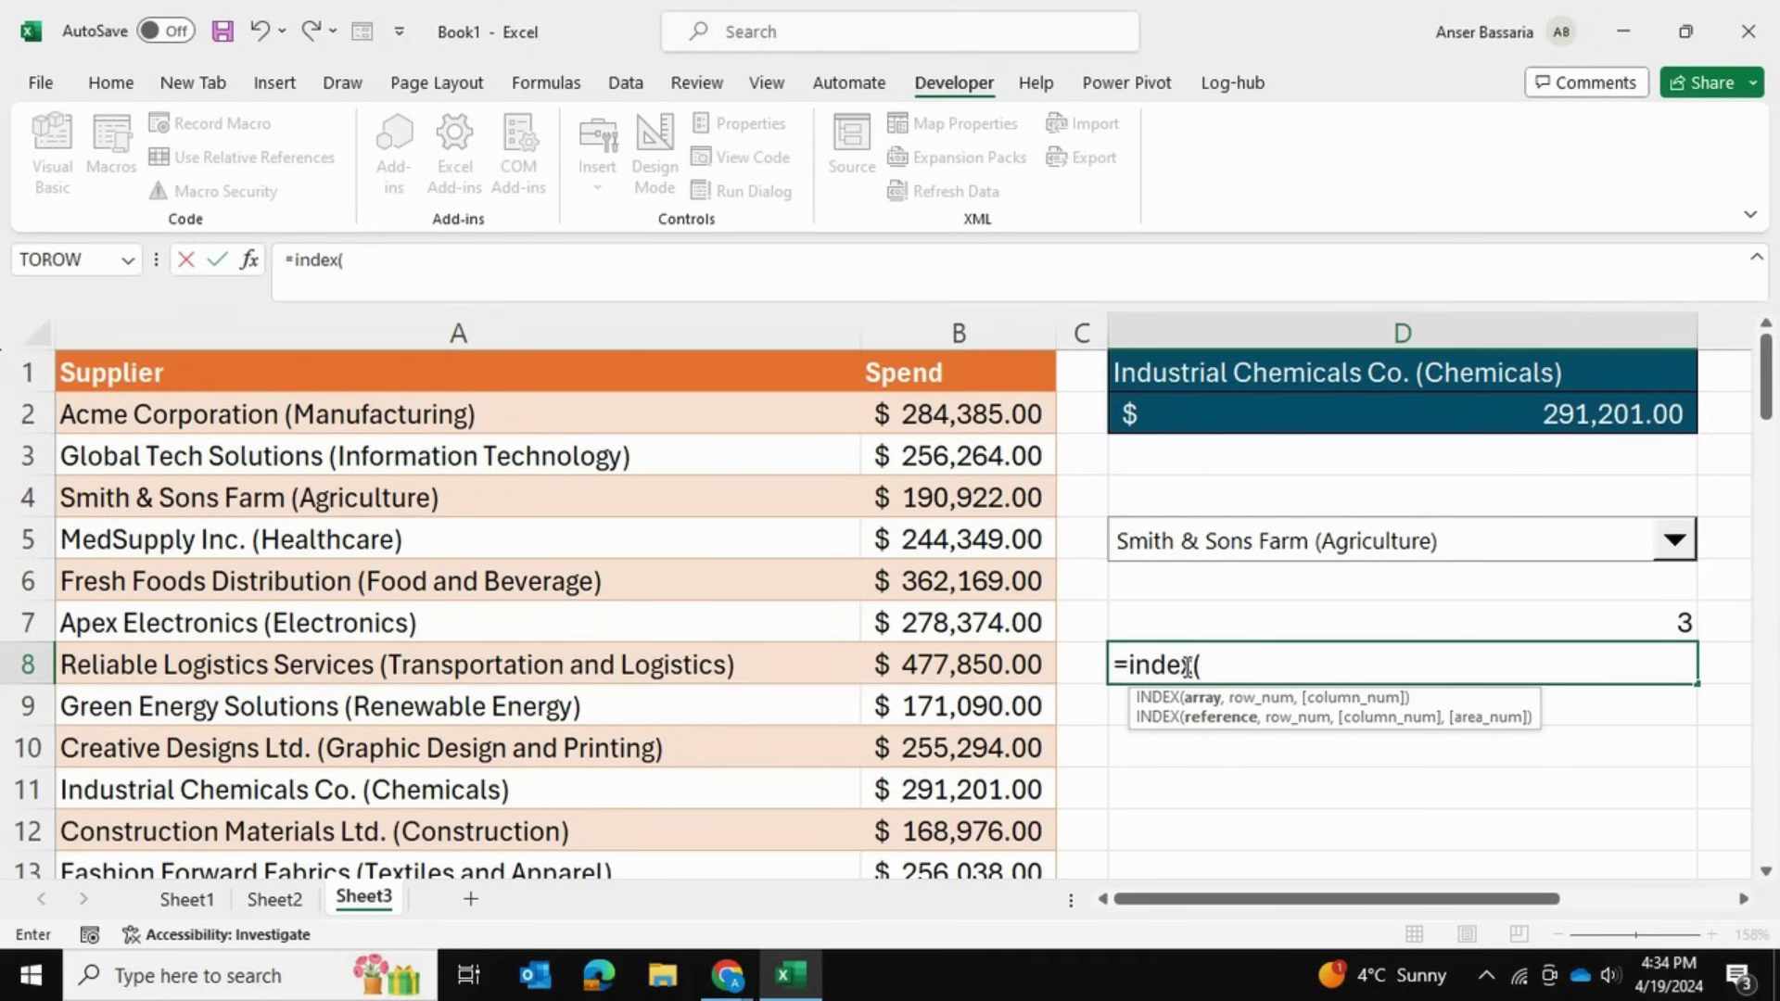
click(454, 417)
key(ctrl+shift+Down)
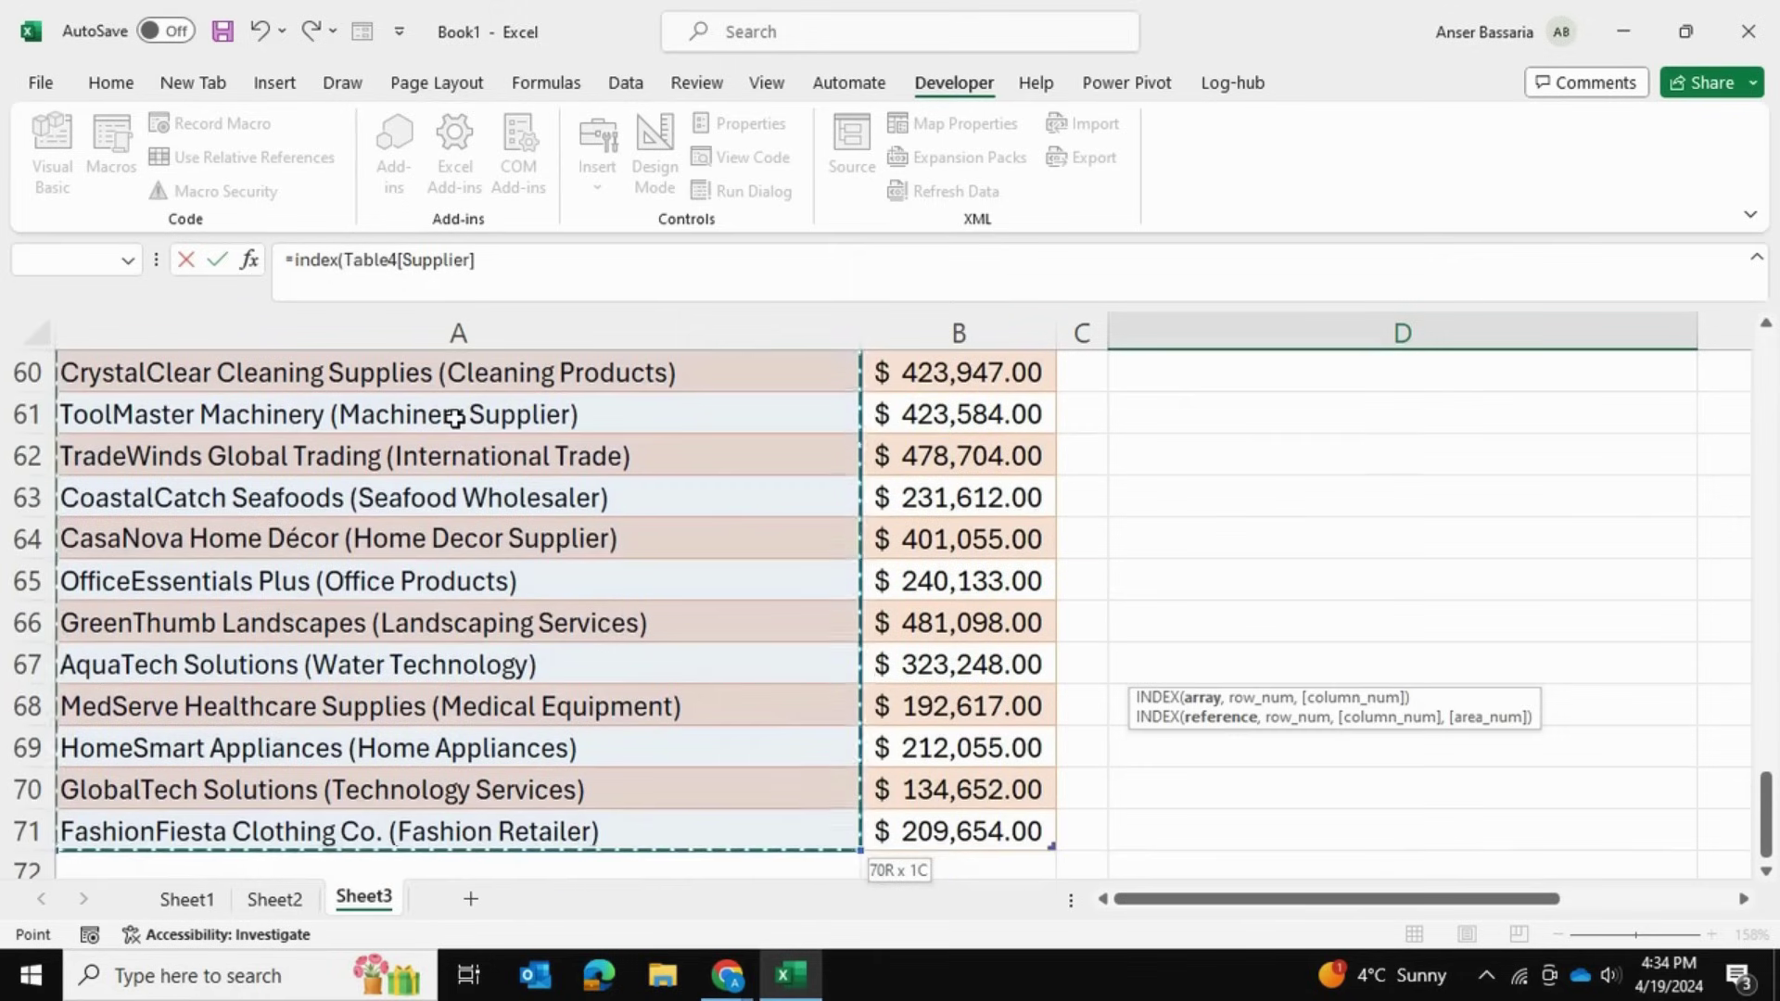
text(,)
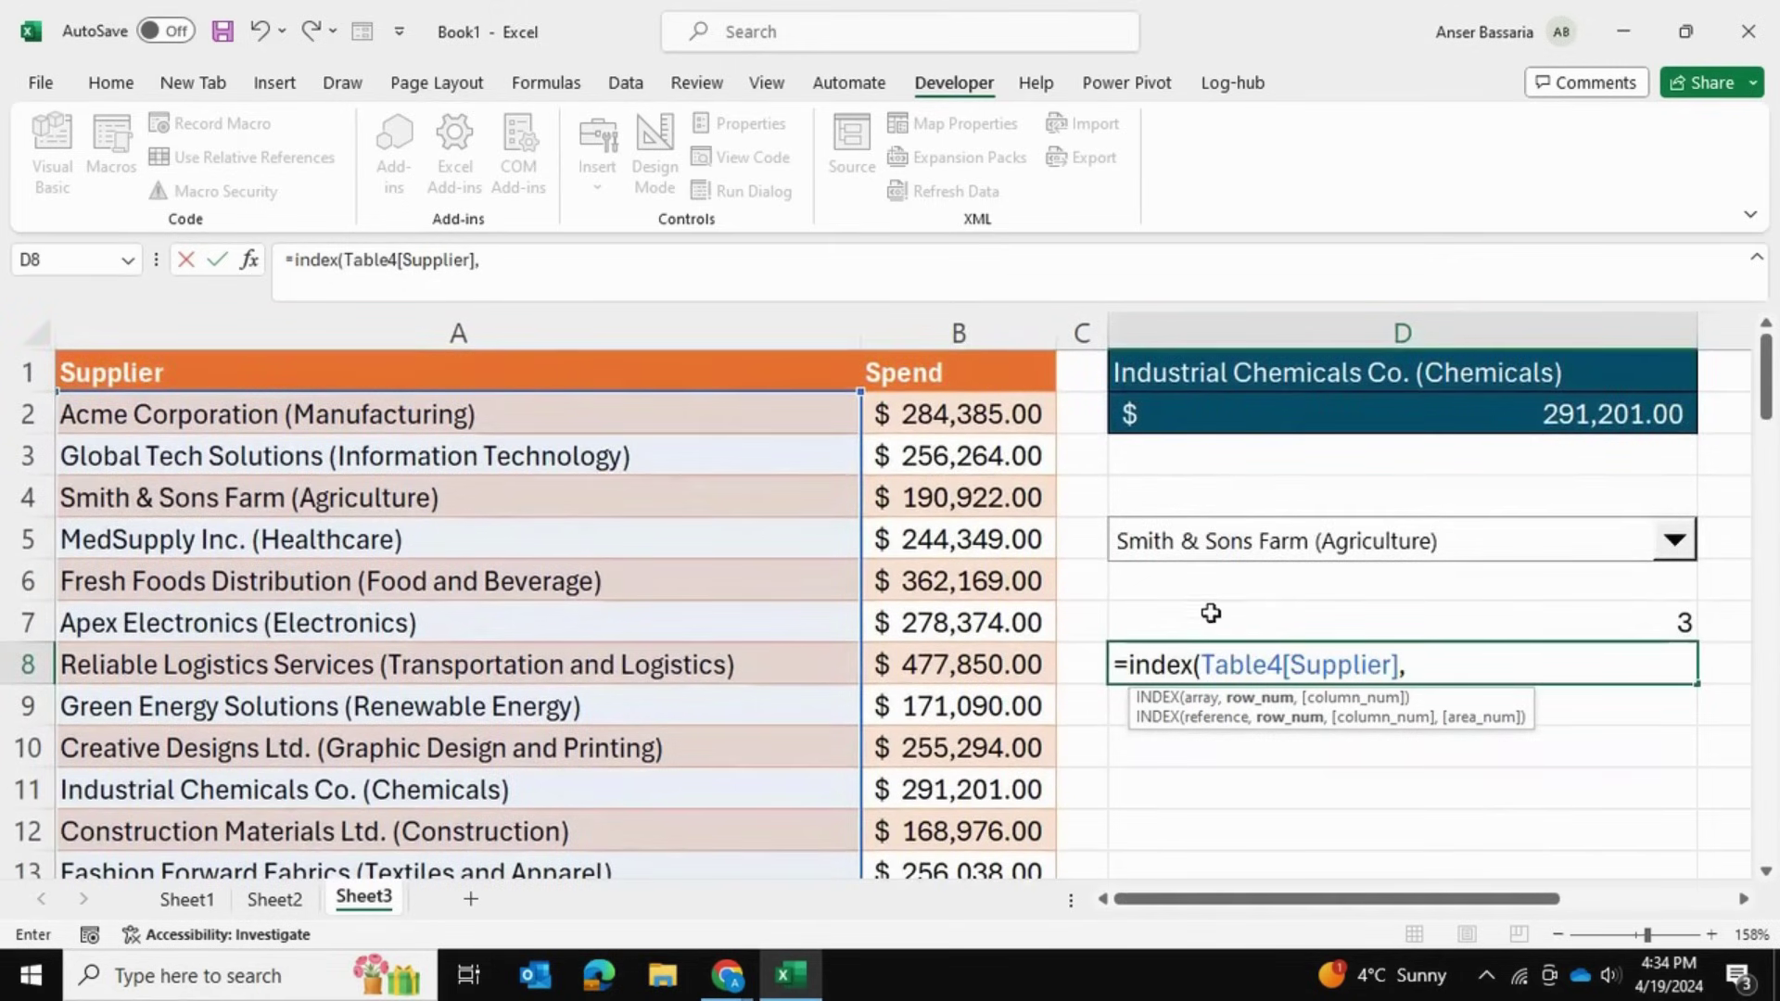
click(1211, 613)
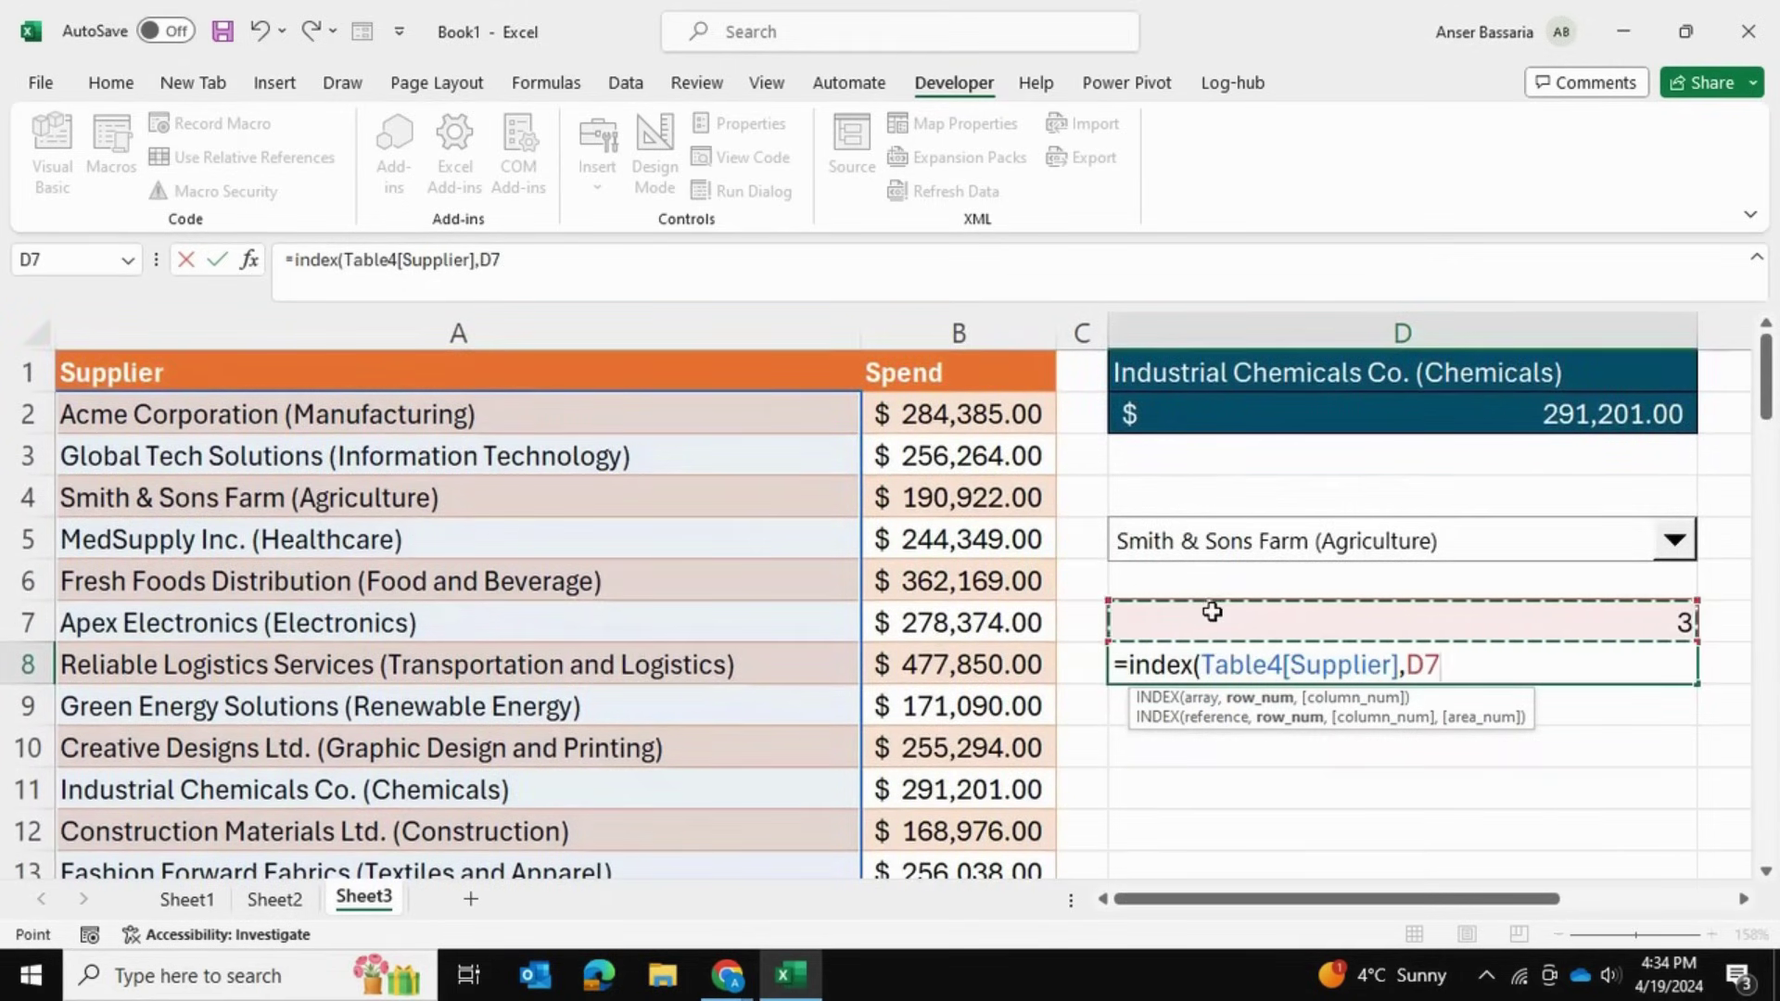
text())
key(Return)
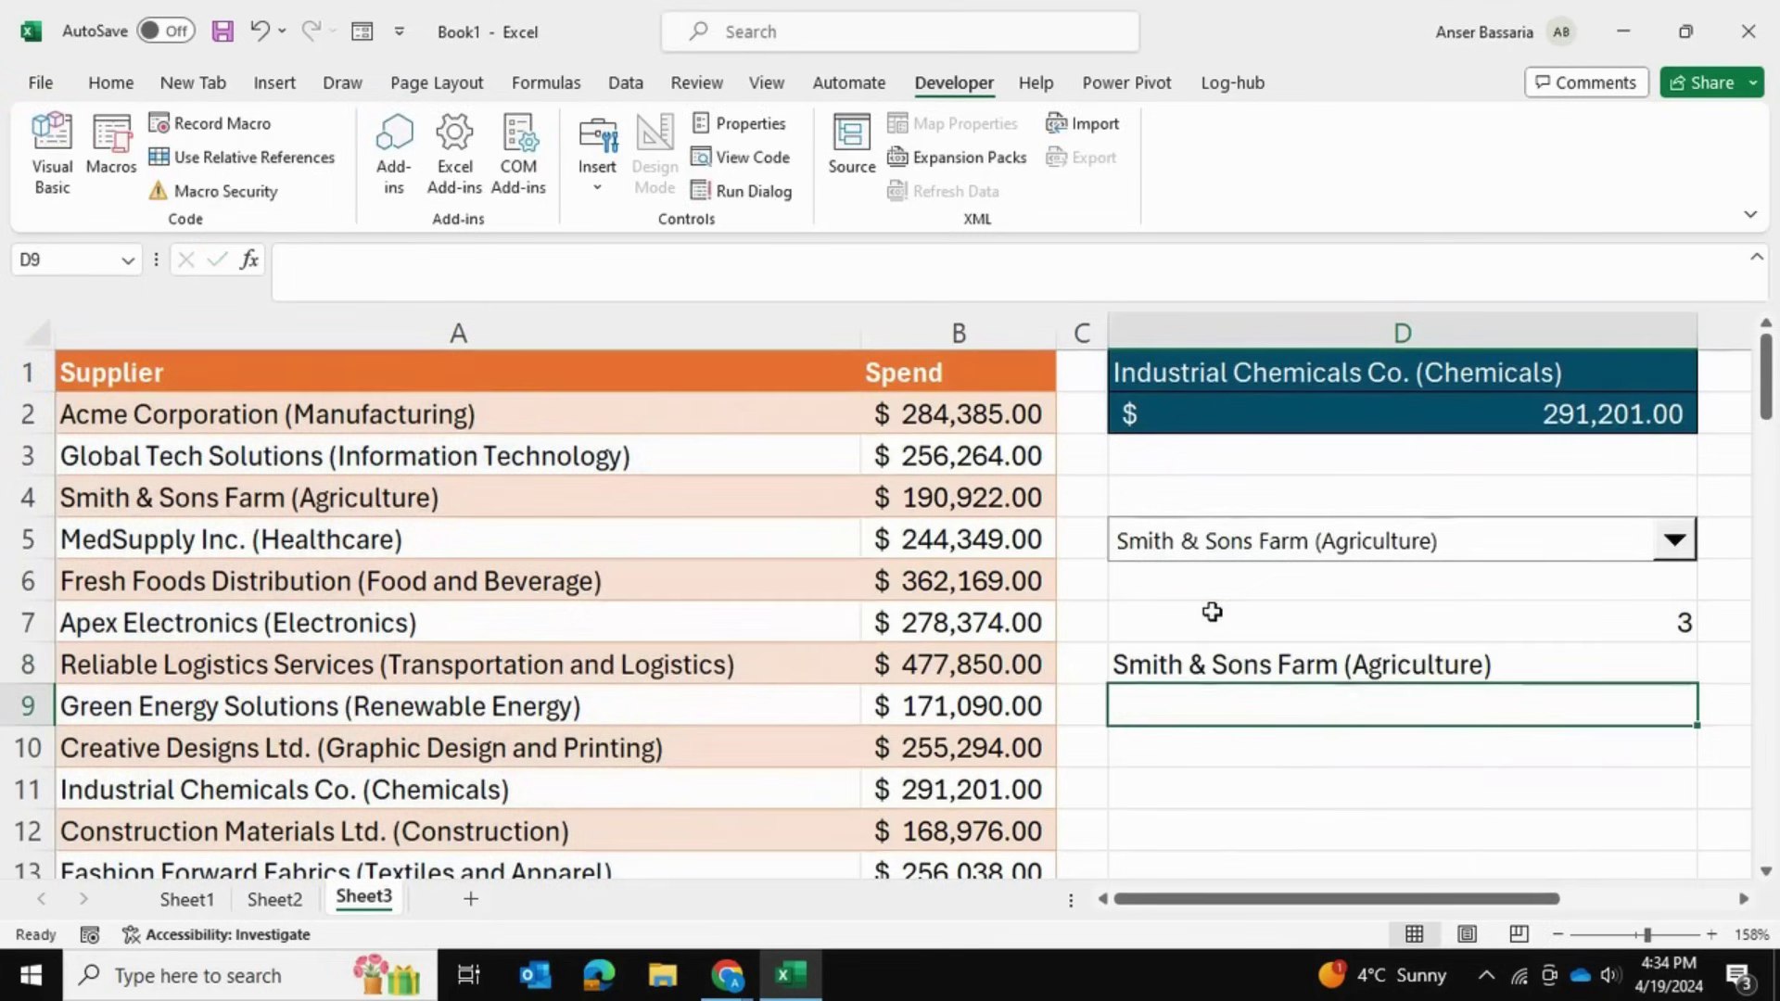
click(1213, 651)
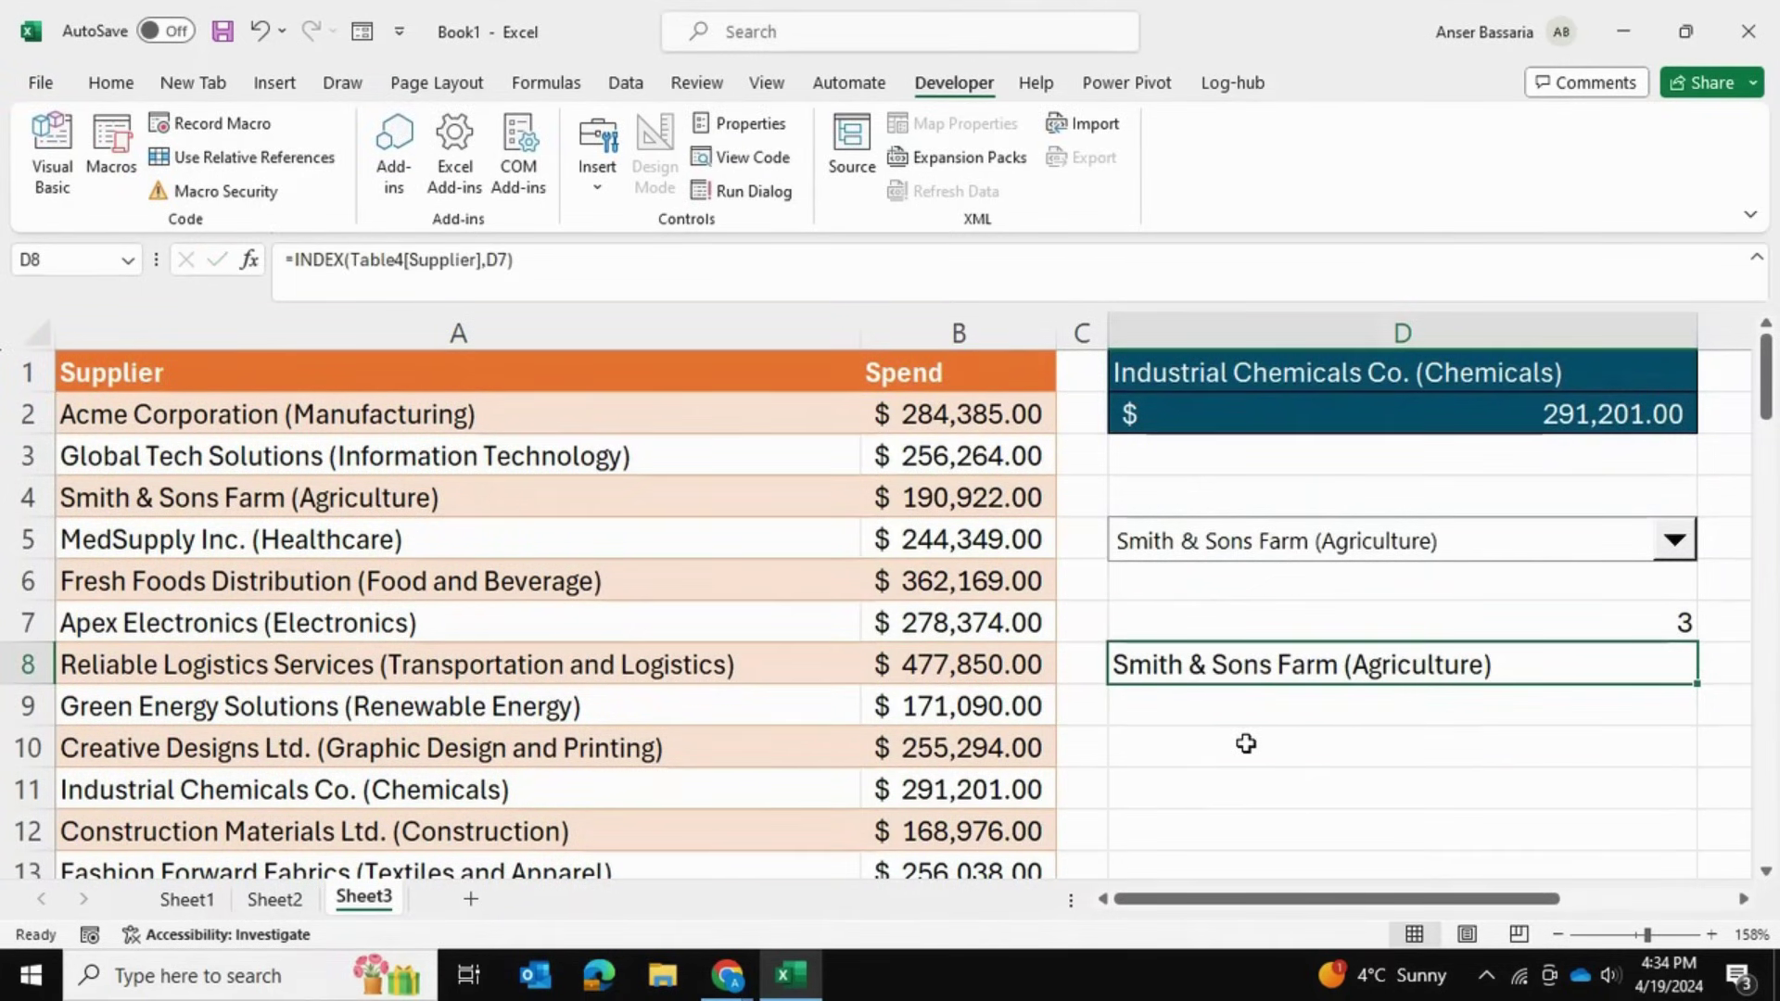
drag(538, 260, 238, 243)
key(ctrl+c)
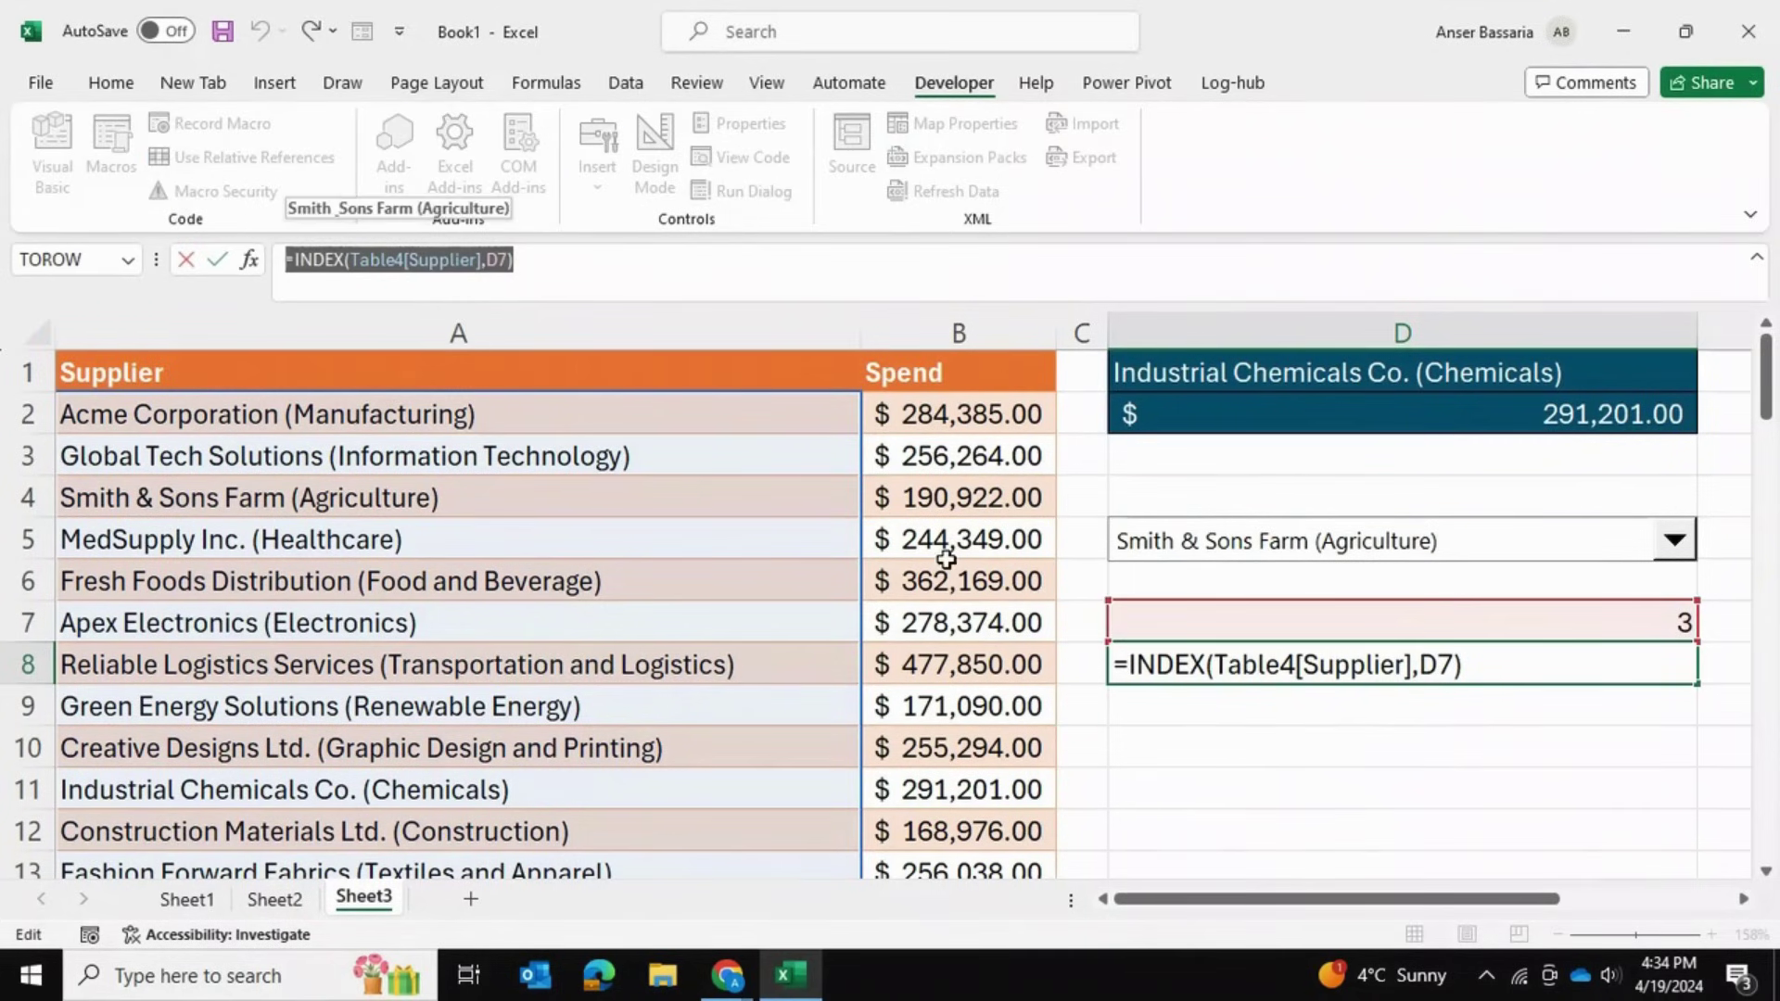
key(Escape)
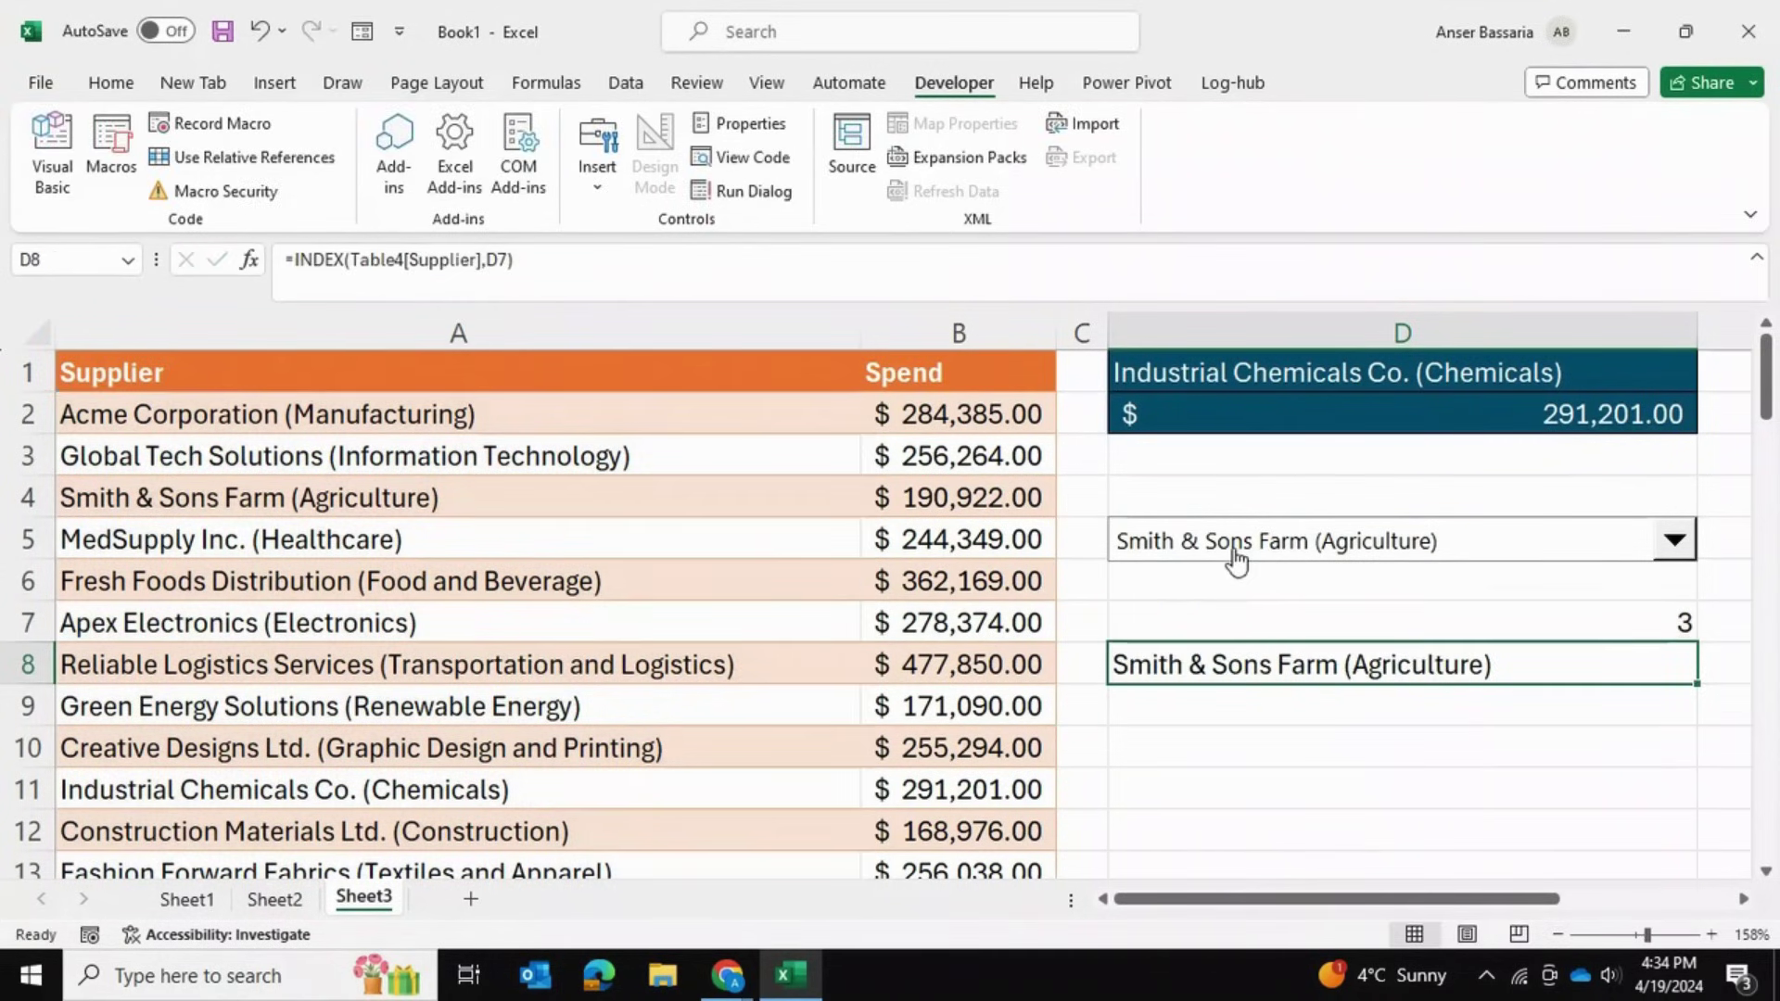
Paste the copied =INDEX(Table4[Supplier],D7) formula into cell D5.
click(1215, 570)
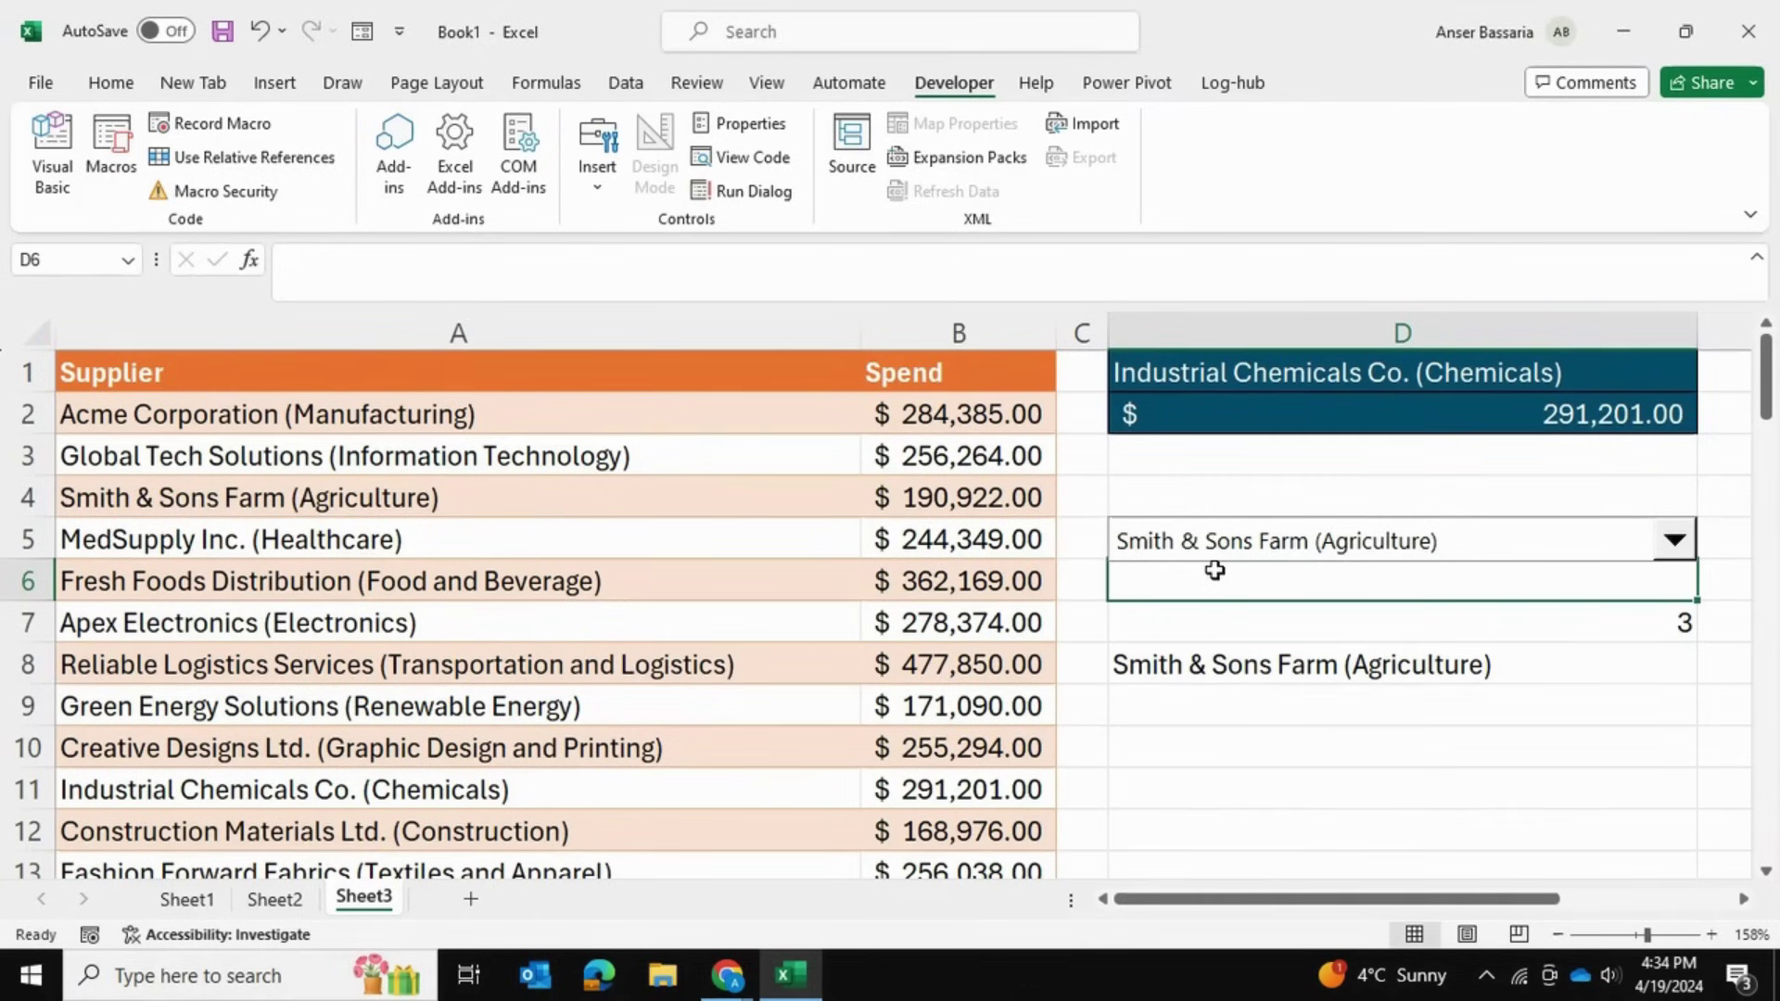
key(Up)
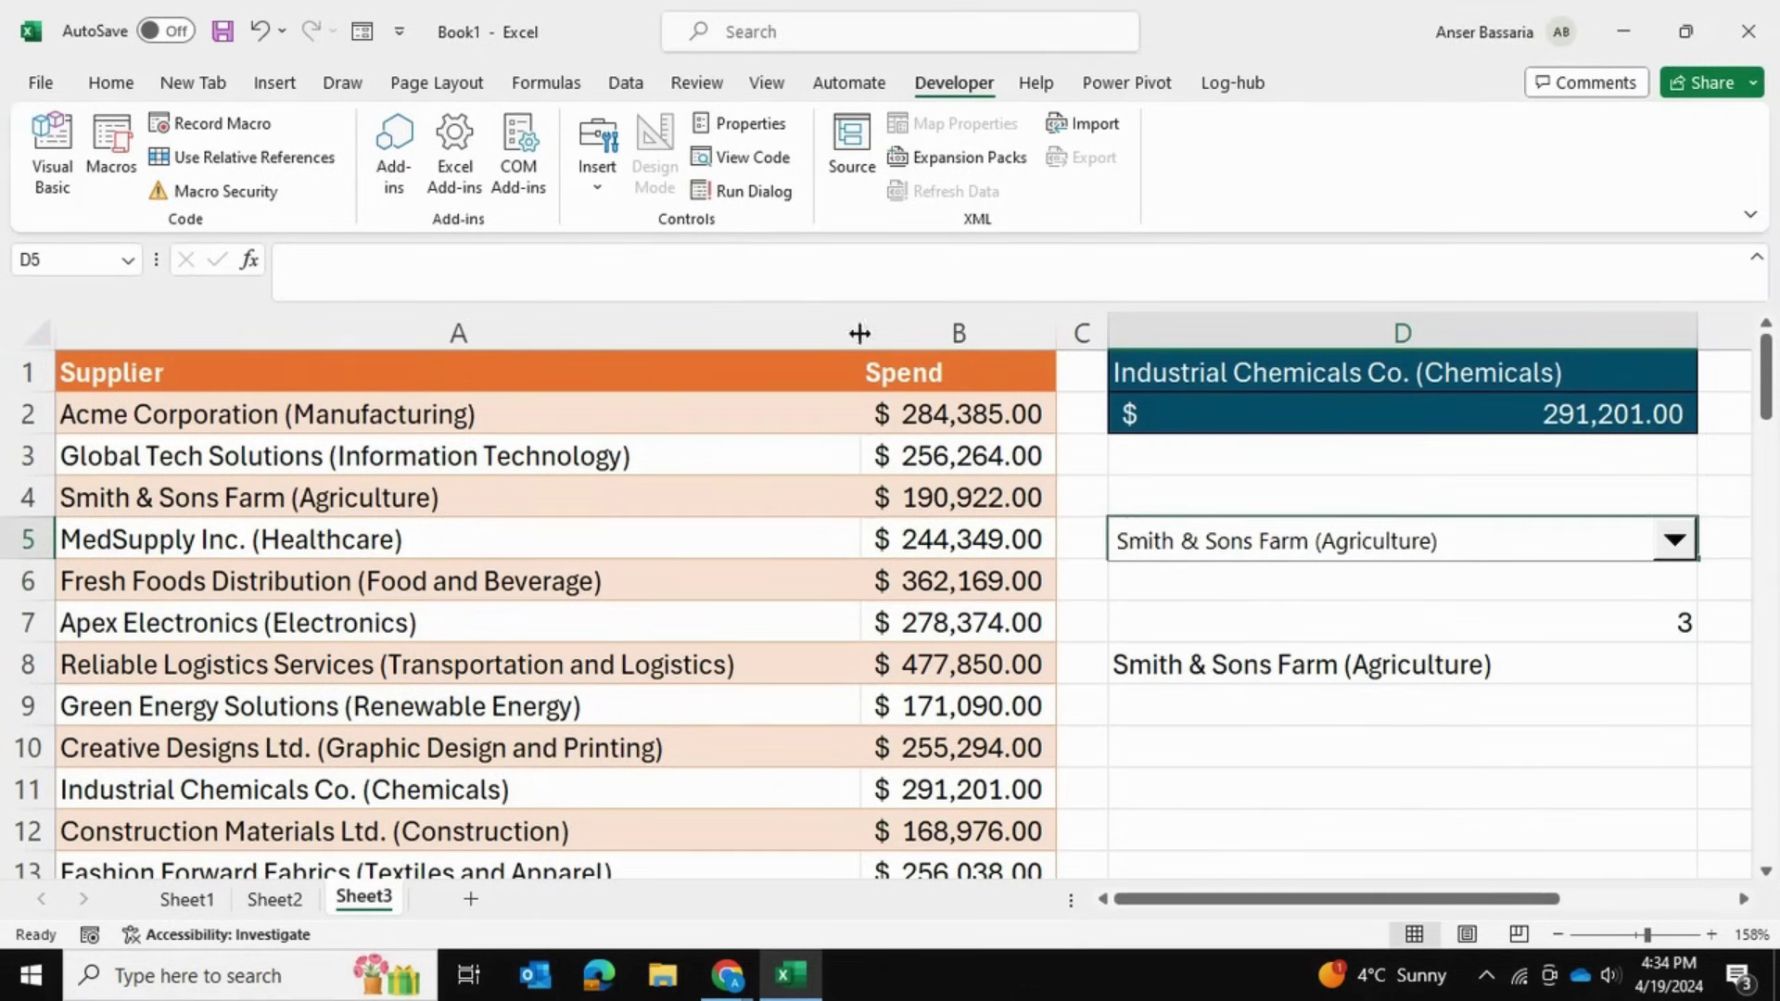
key(BackSpace)
key(ctrl+v)
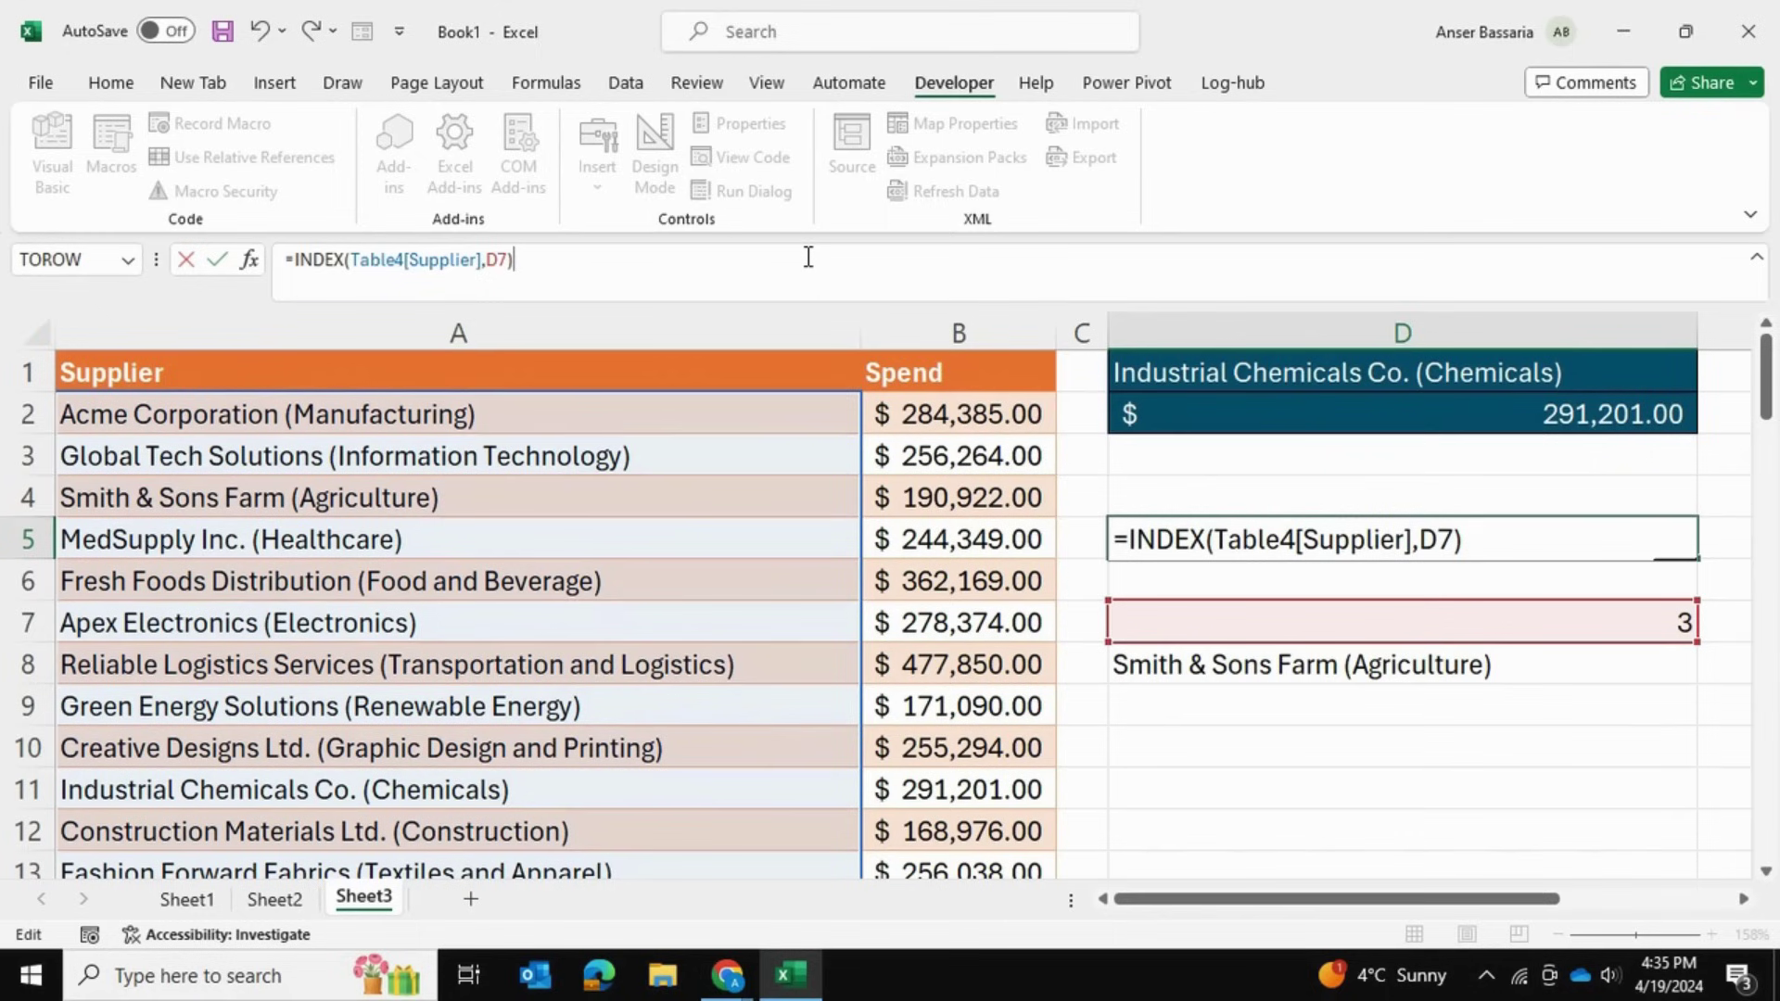
key(Return)
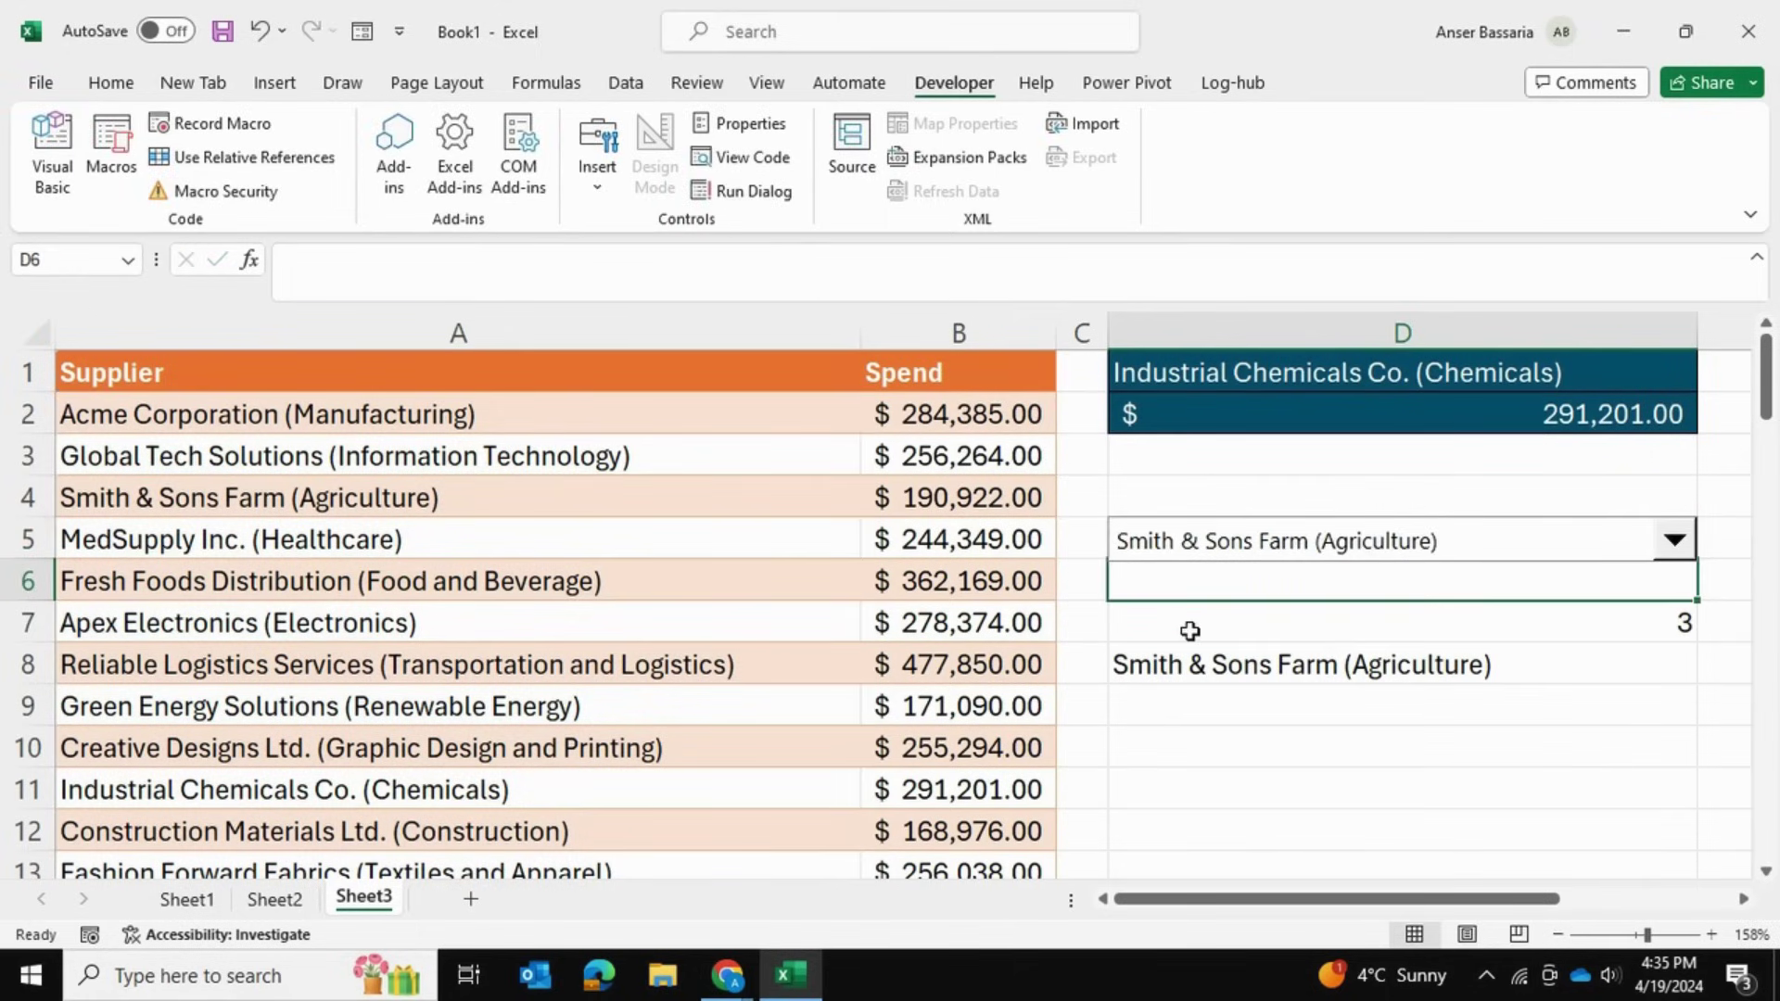
Move the position value from D7 into E7.
click(1297, 628)
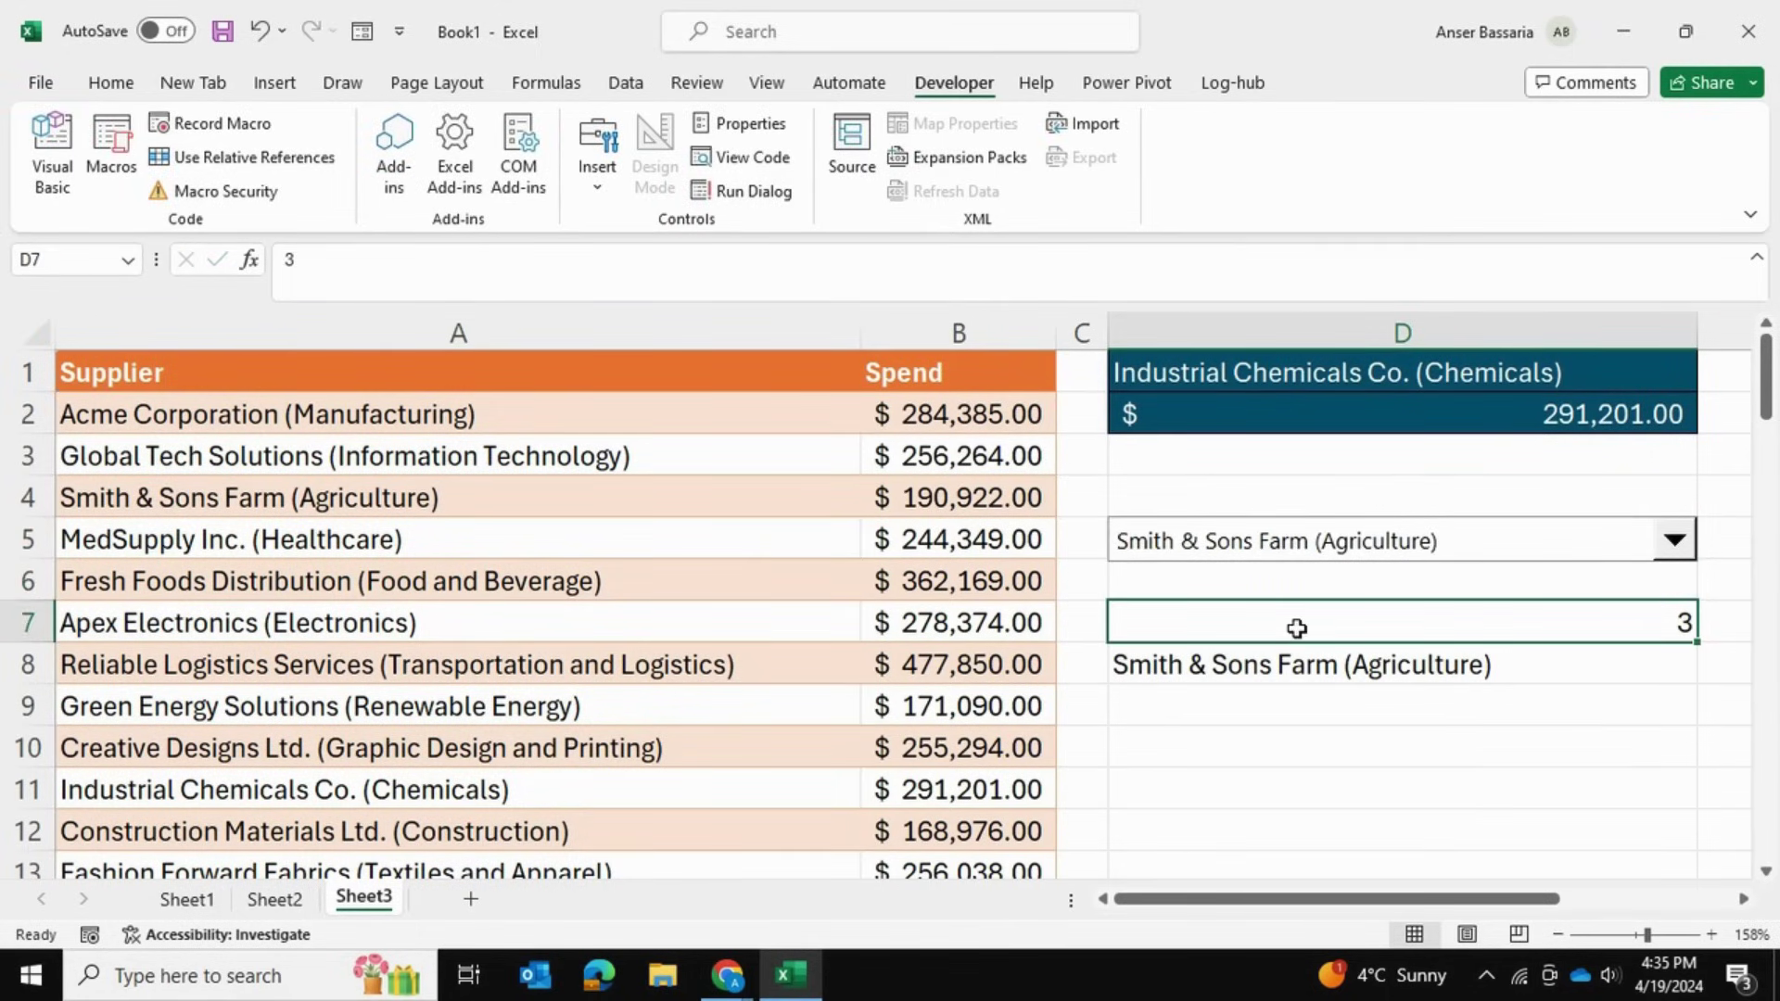
key(ctrl+c)
key(Right)
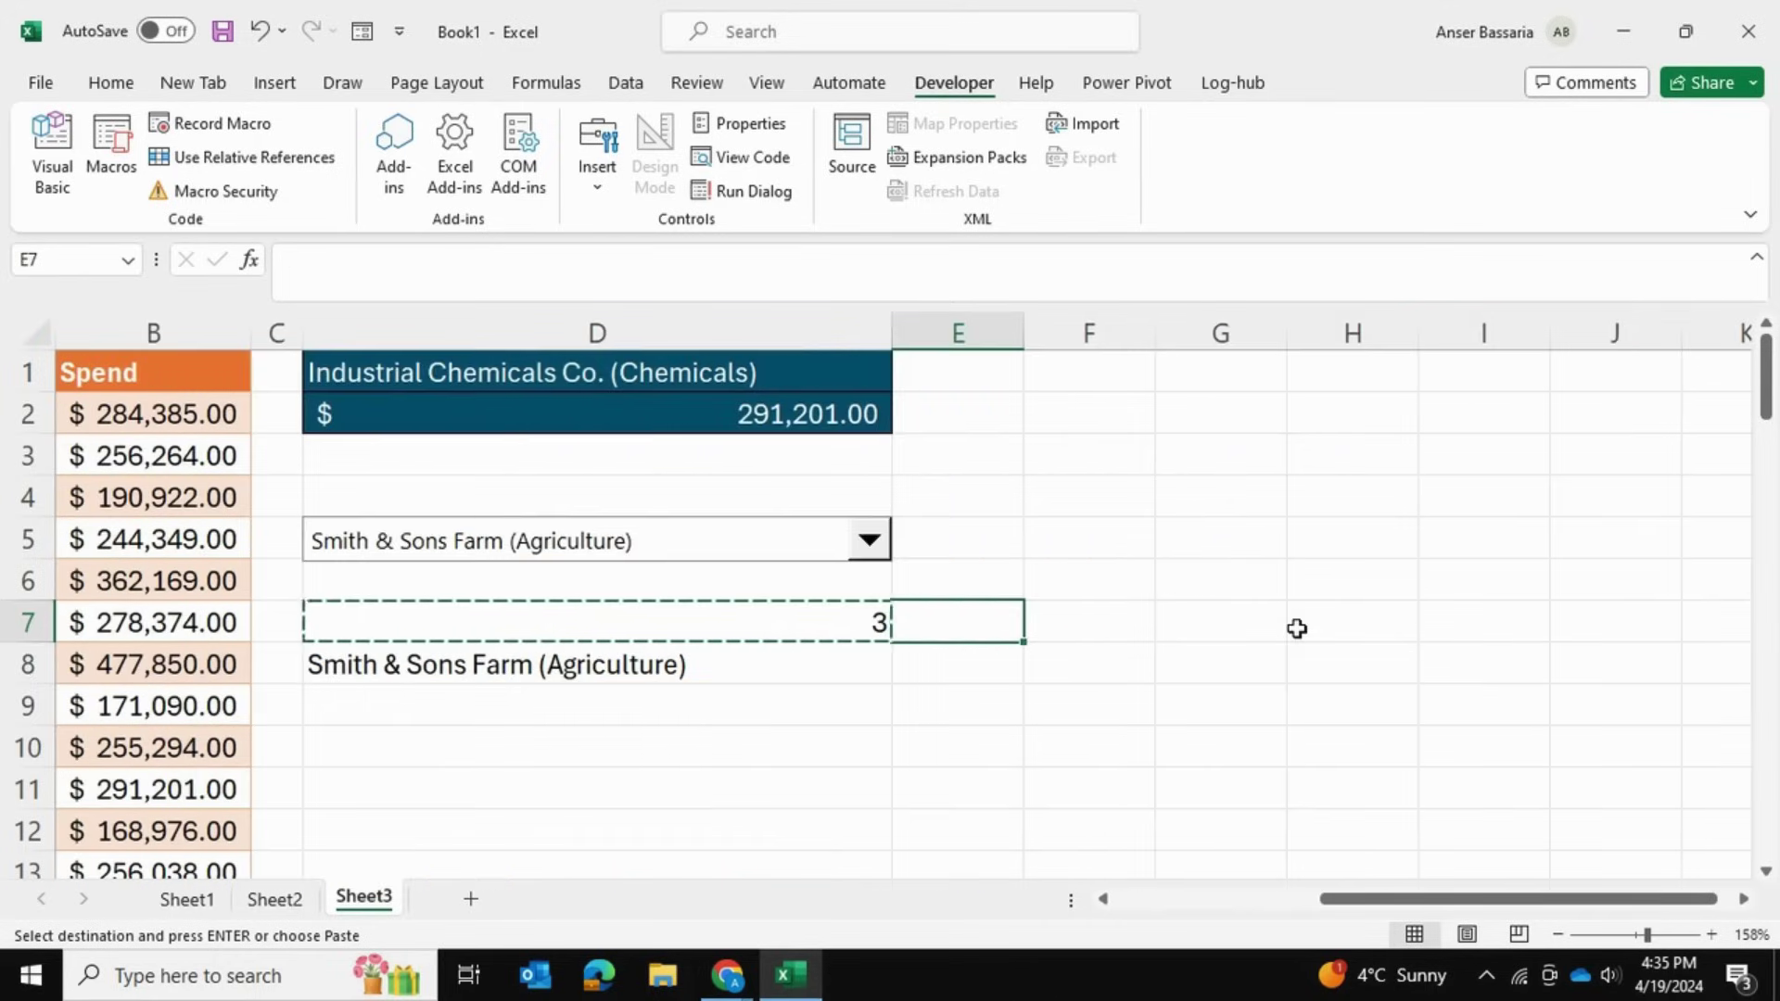
key(Return)
key(Left)
key(Left)
key(Left)
key(Left)
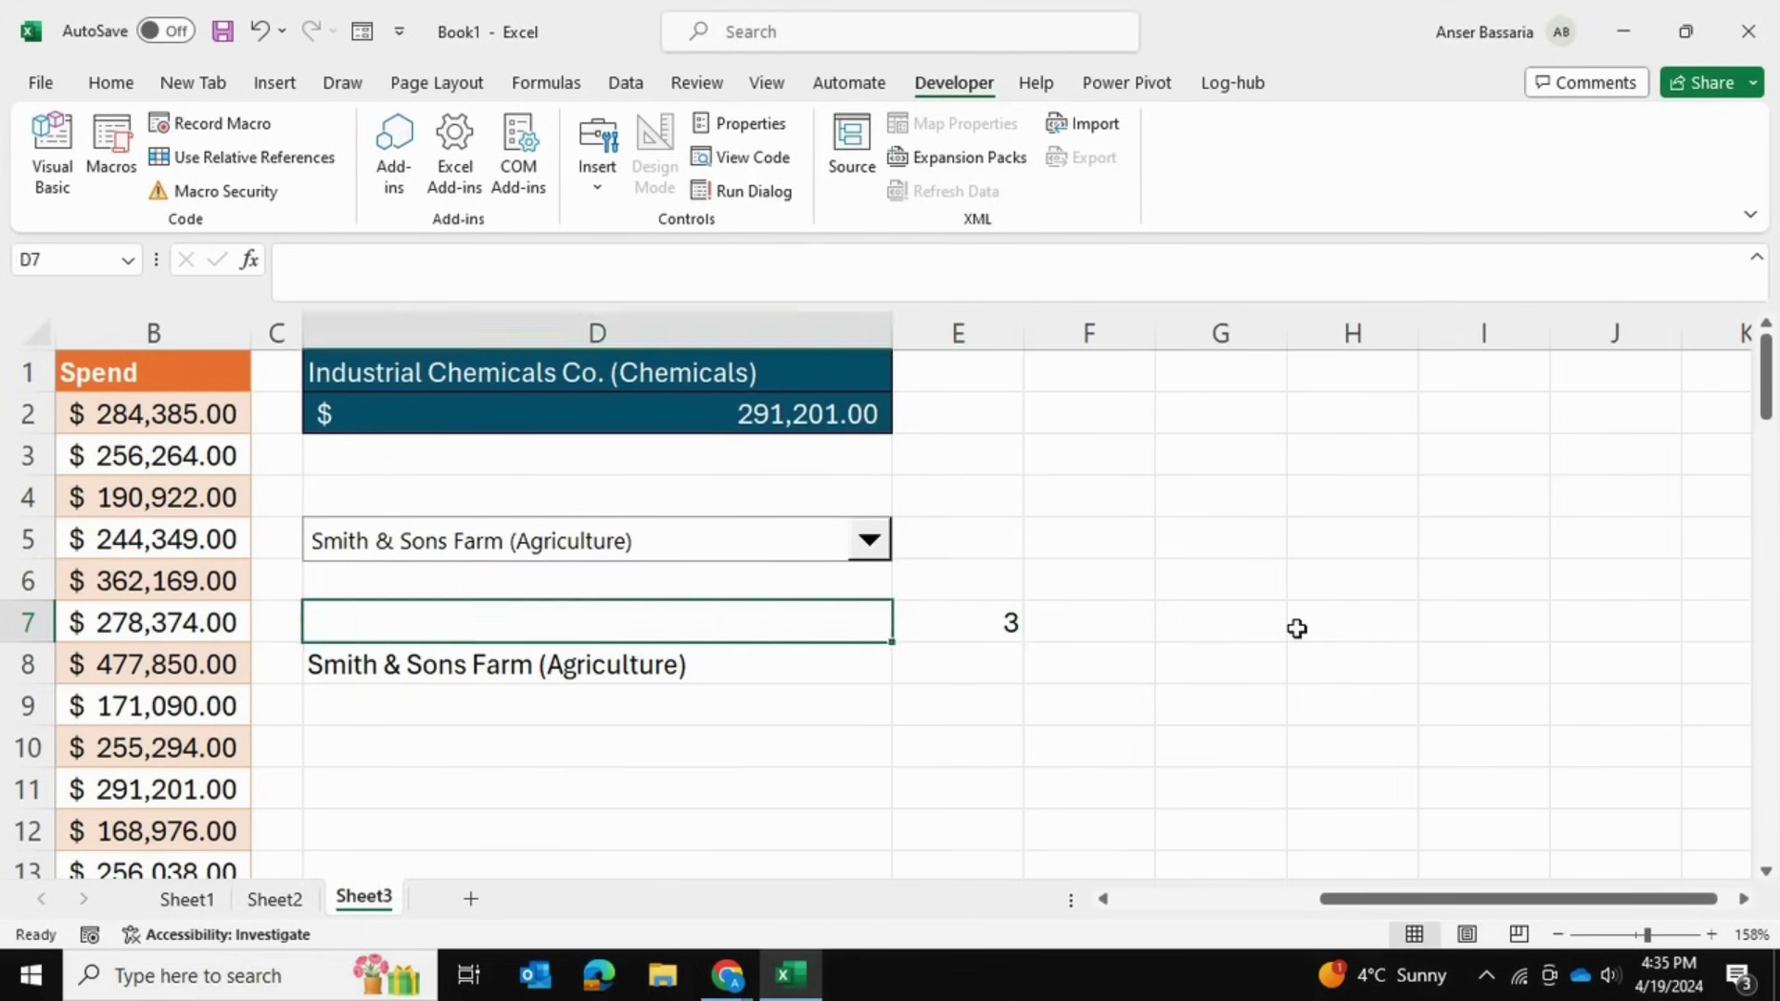
key(Right)
key(Right)
key(Right)
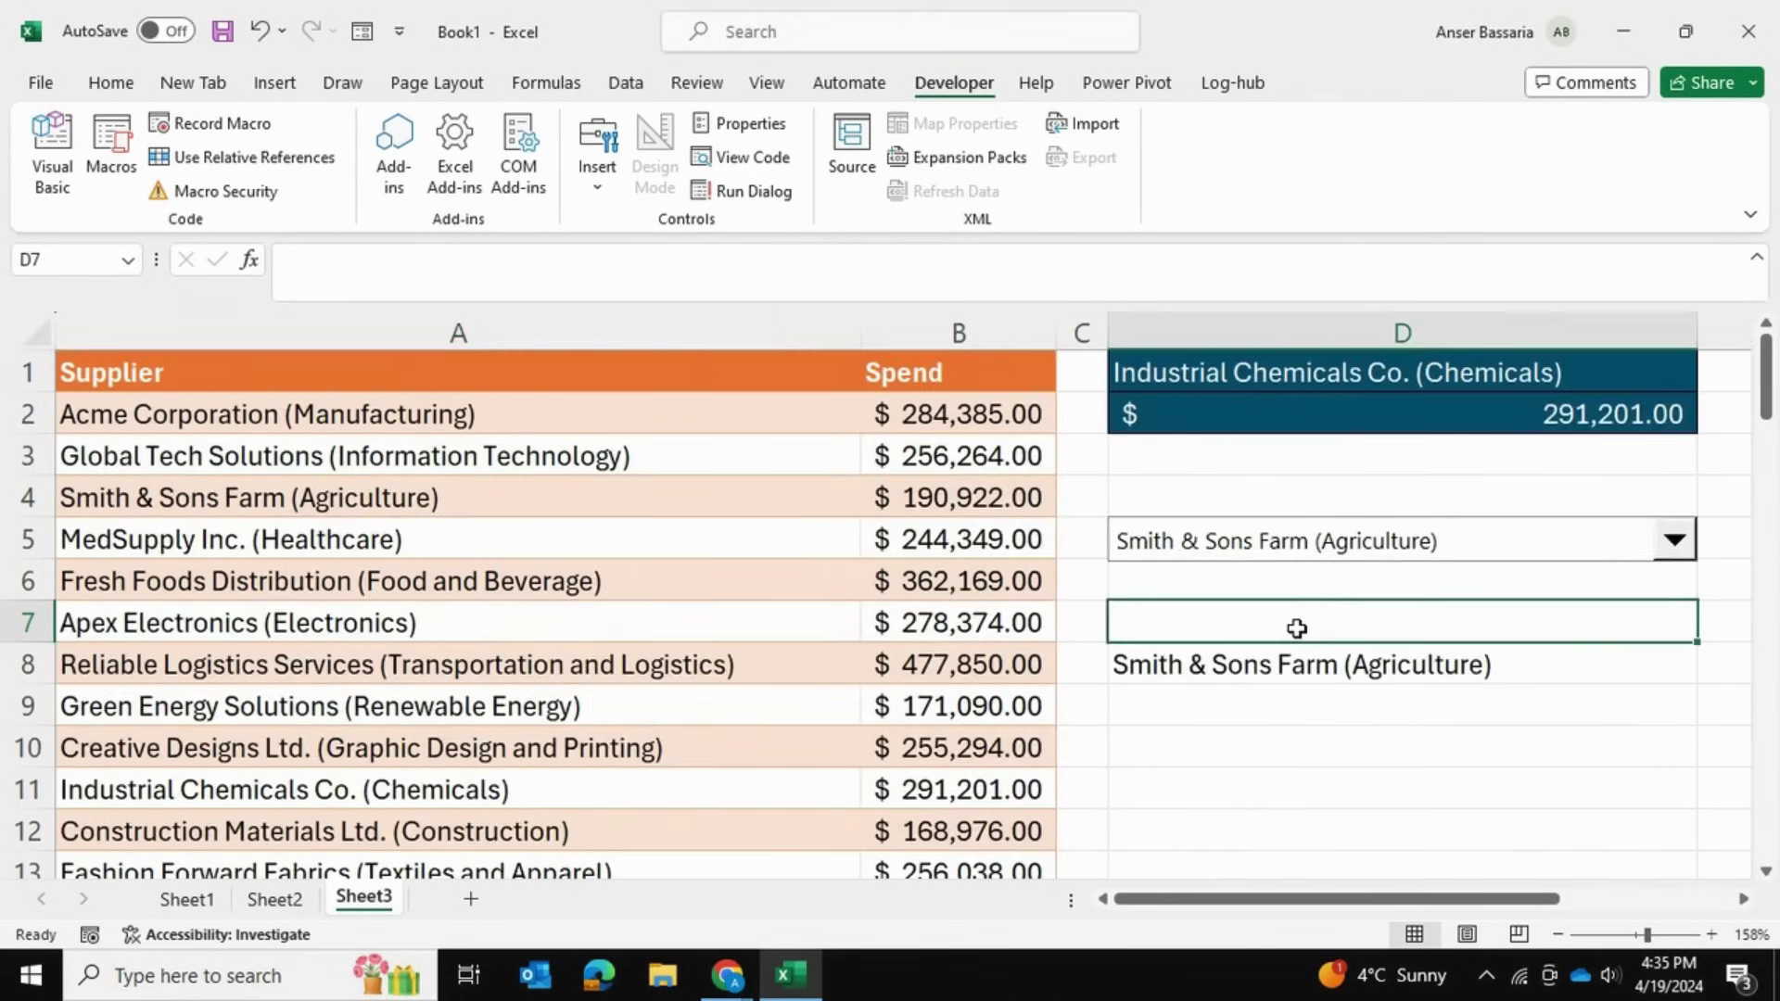
key(Down)
key(Up)
key(Up)
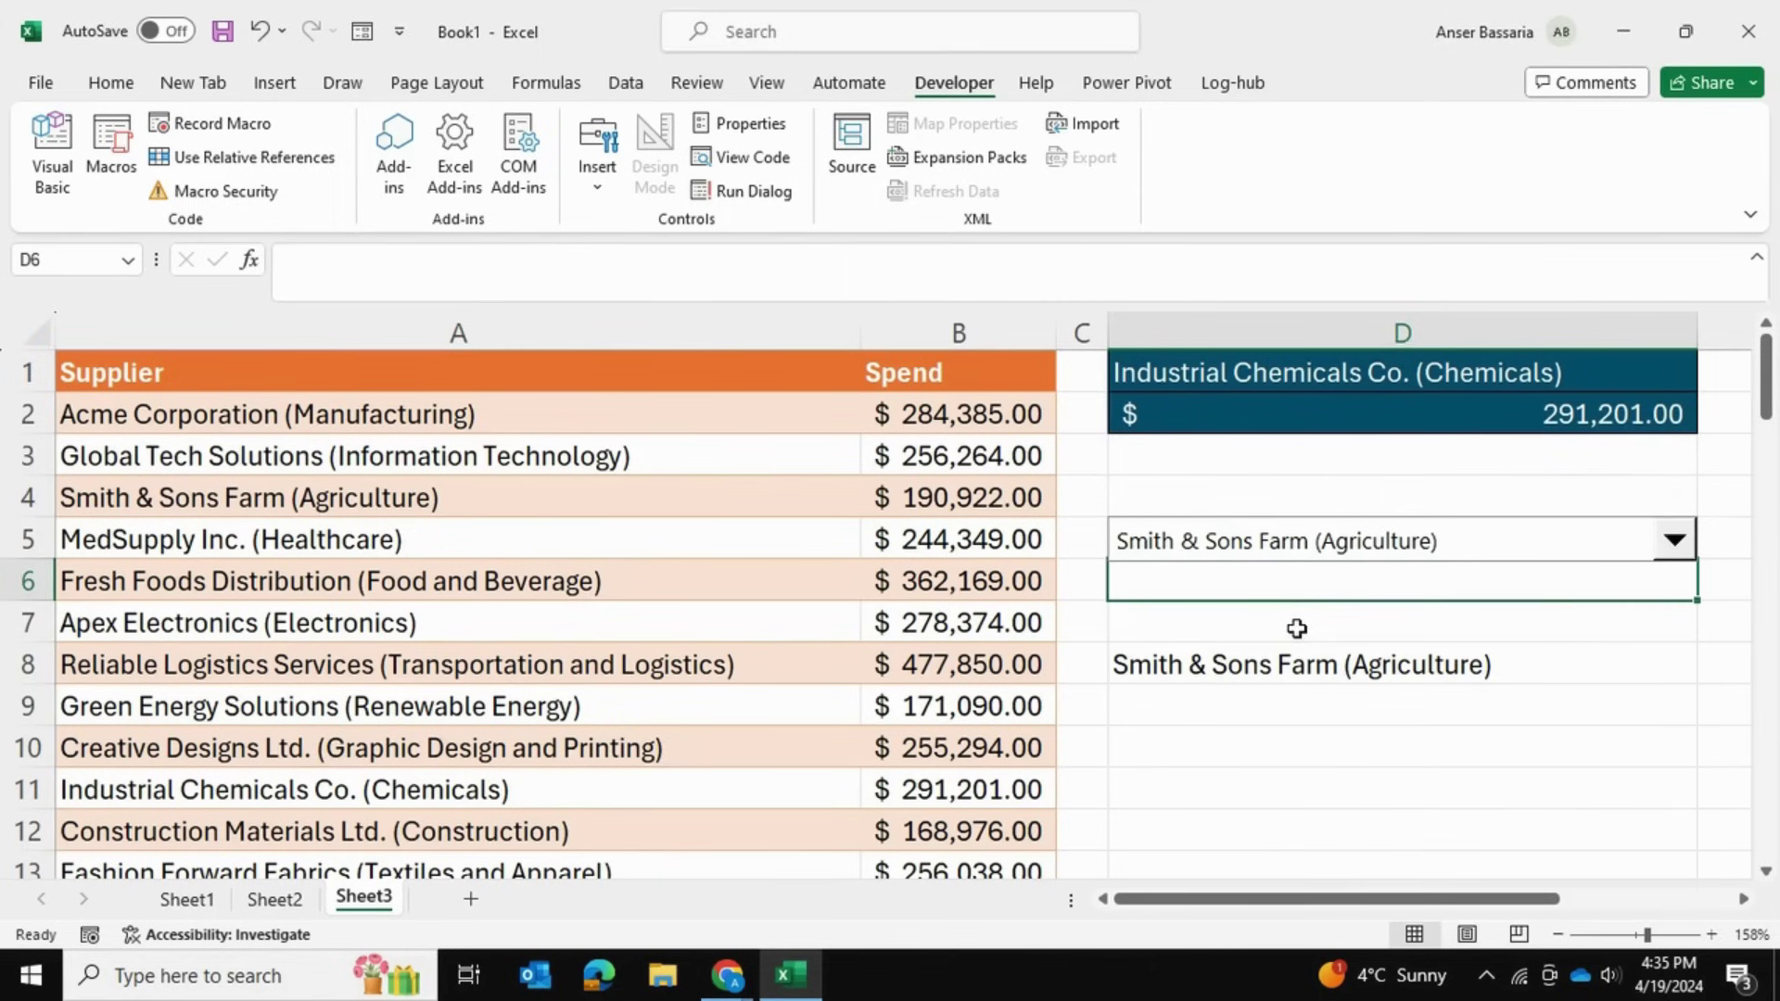
Clear D8's formula and choose Fresh Foods Distribution (Food and Beverage) in the combo box.
click(1671, 548)
click(1537, 821)
click(1423, 667)
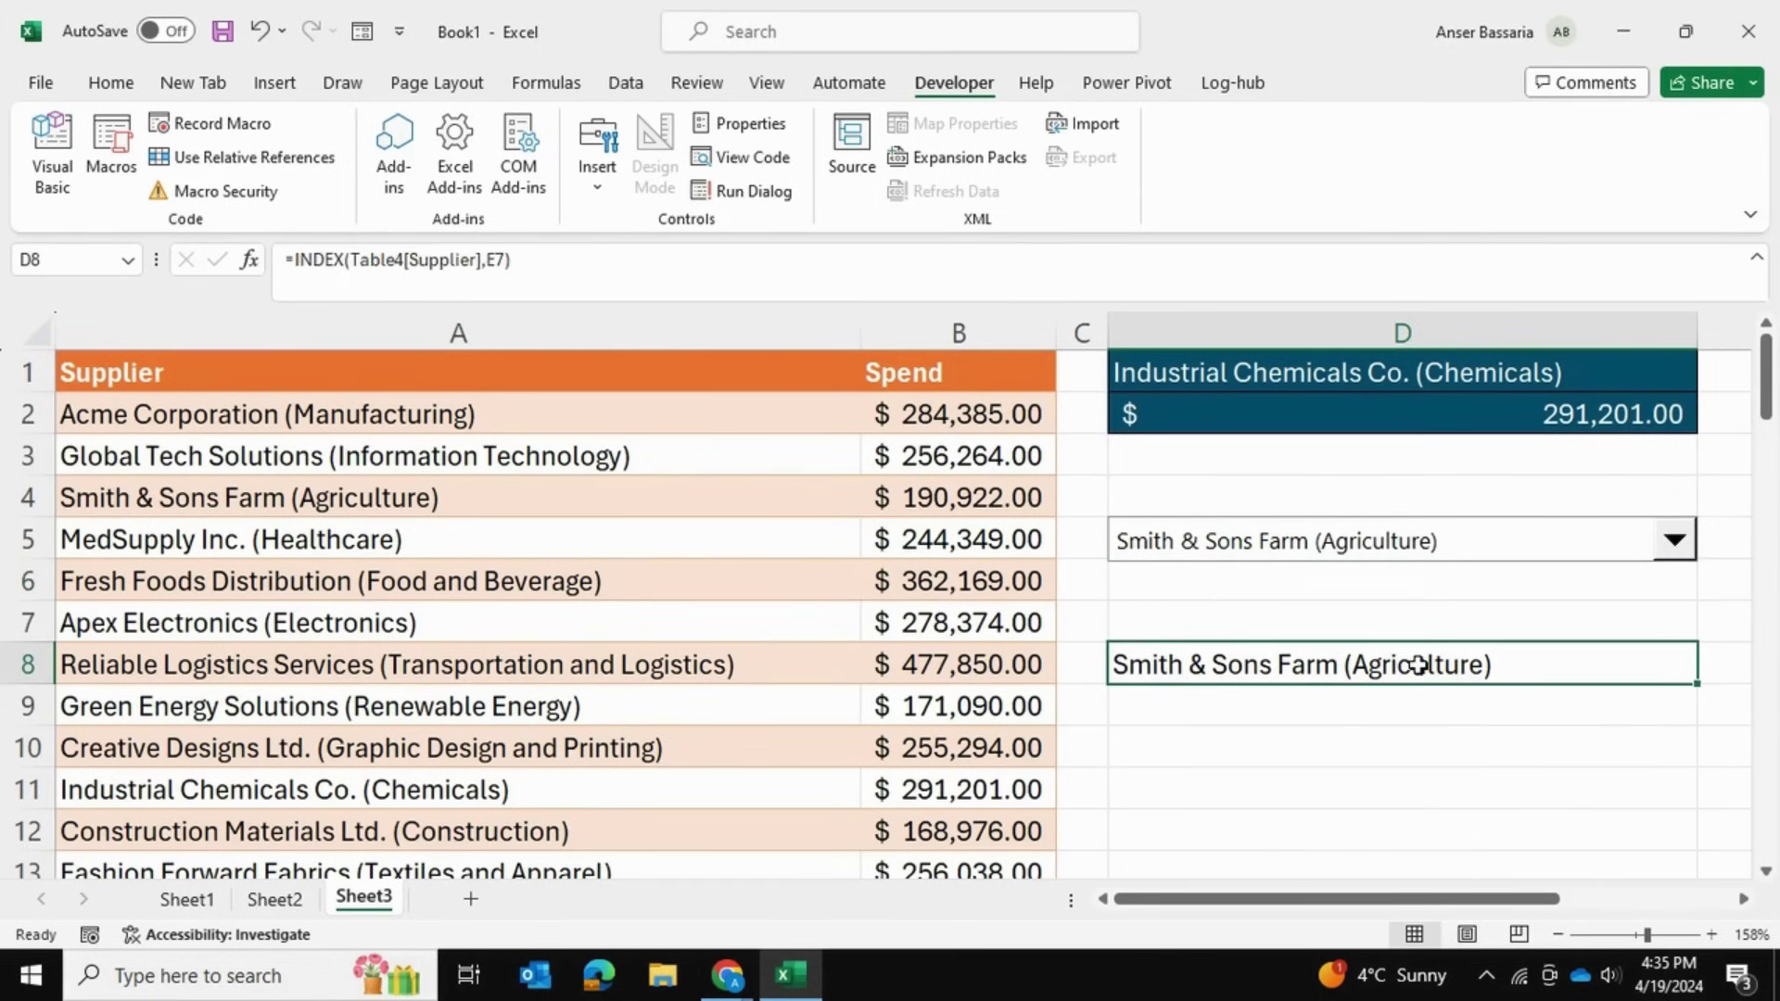
key(Delete)
click(1674, 547)
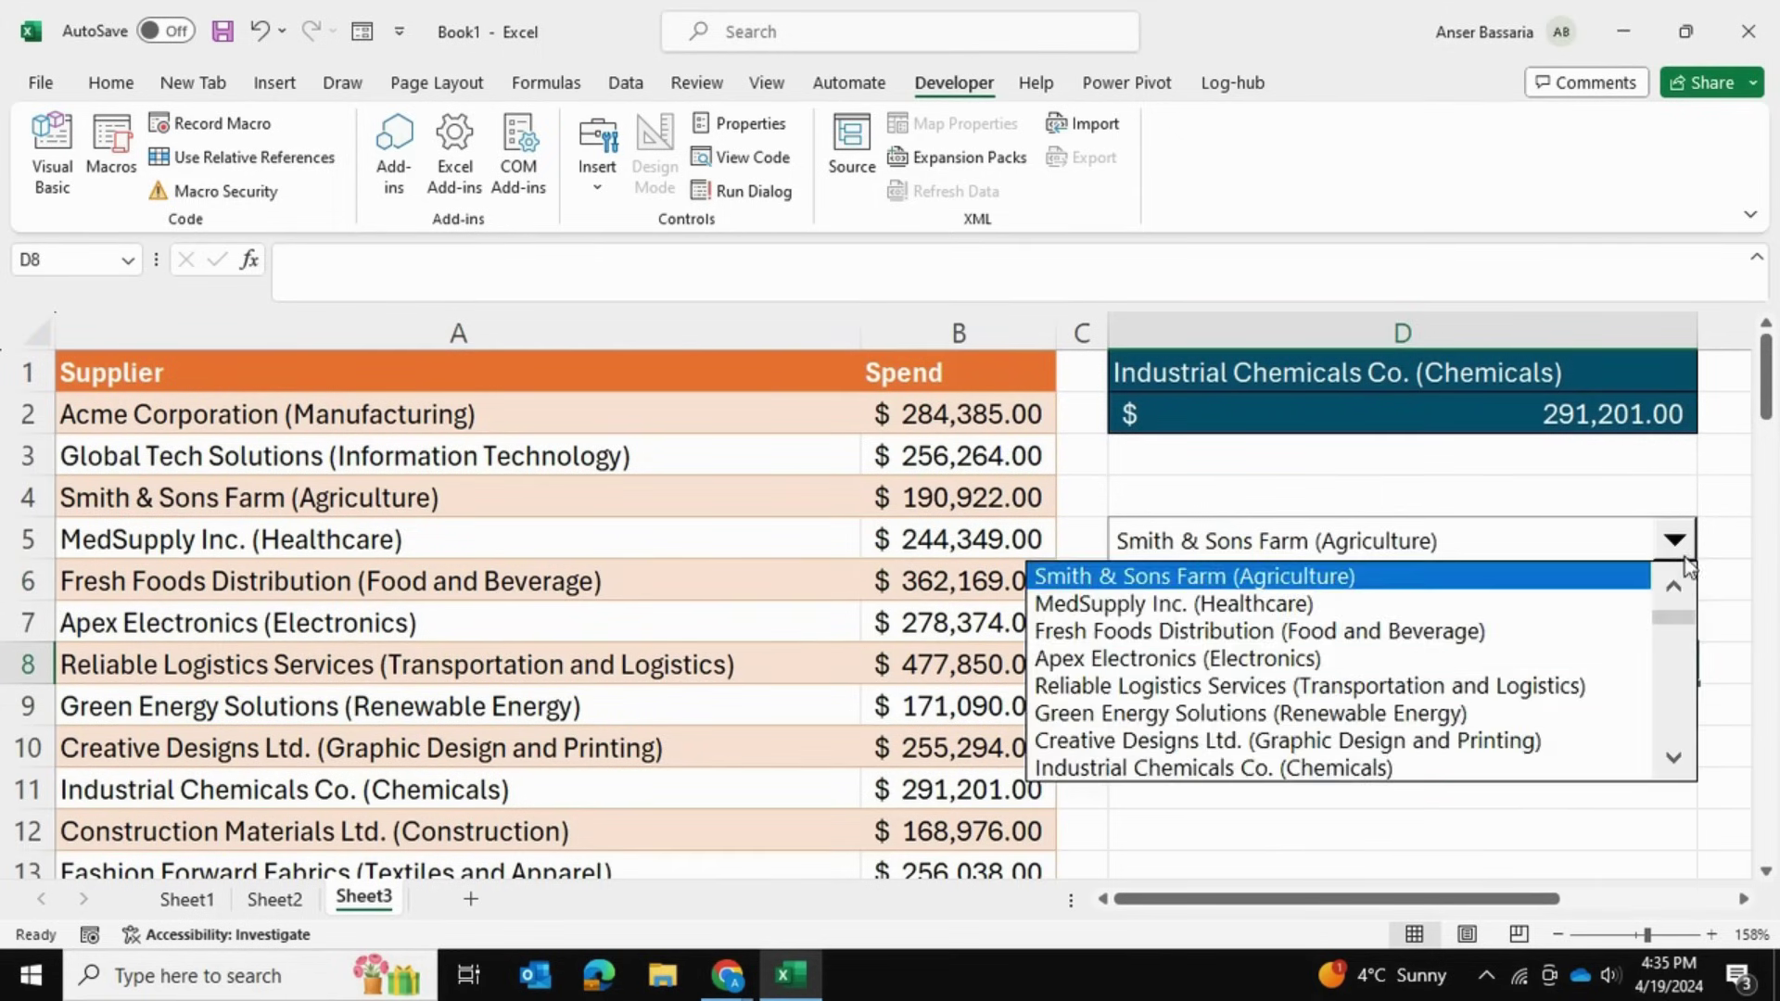
click(1366, 630)
click(1317, 573)
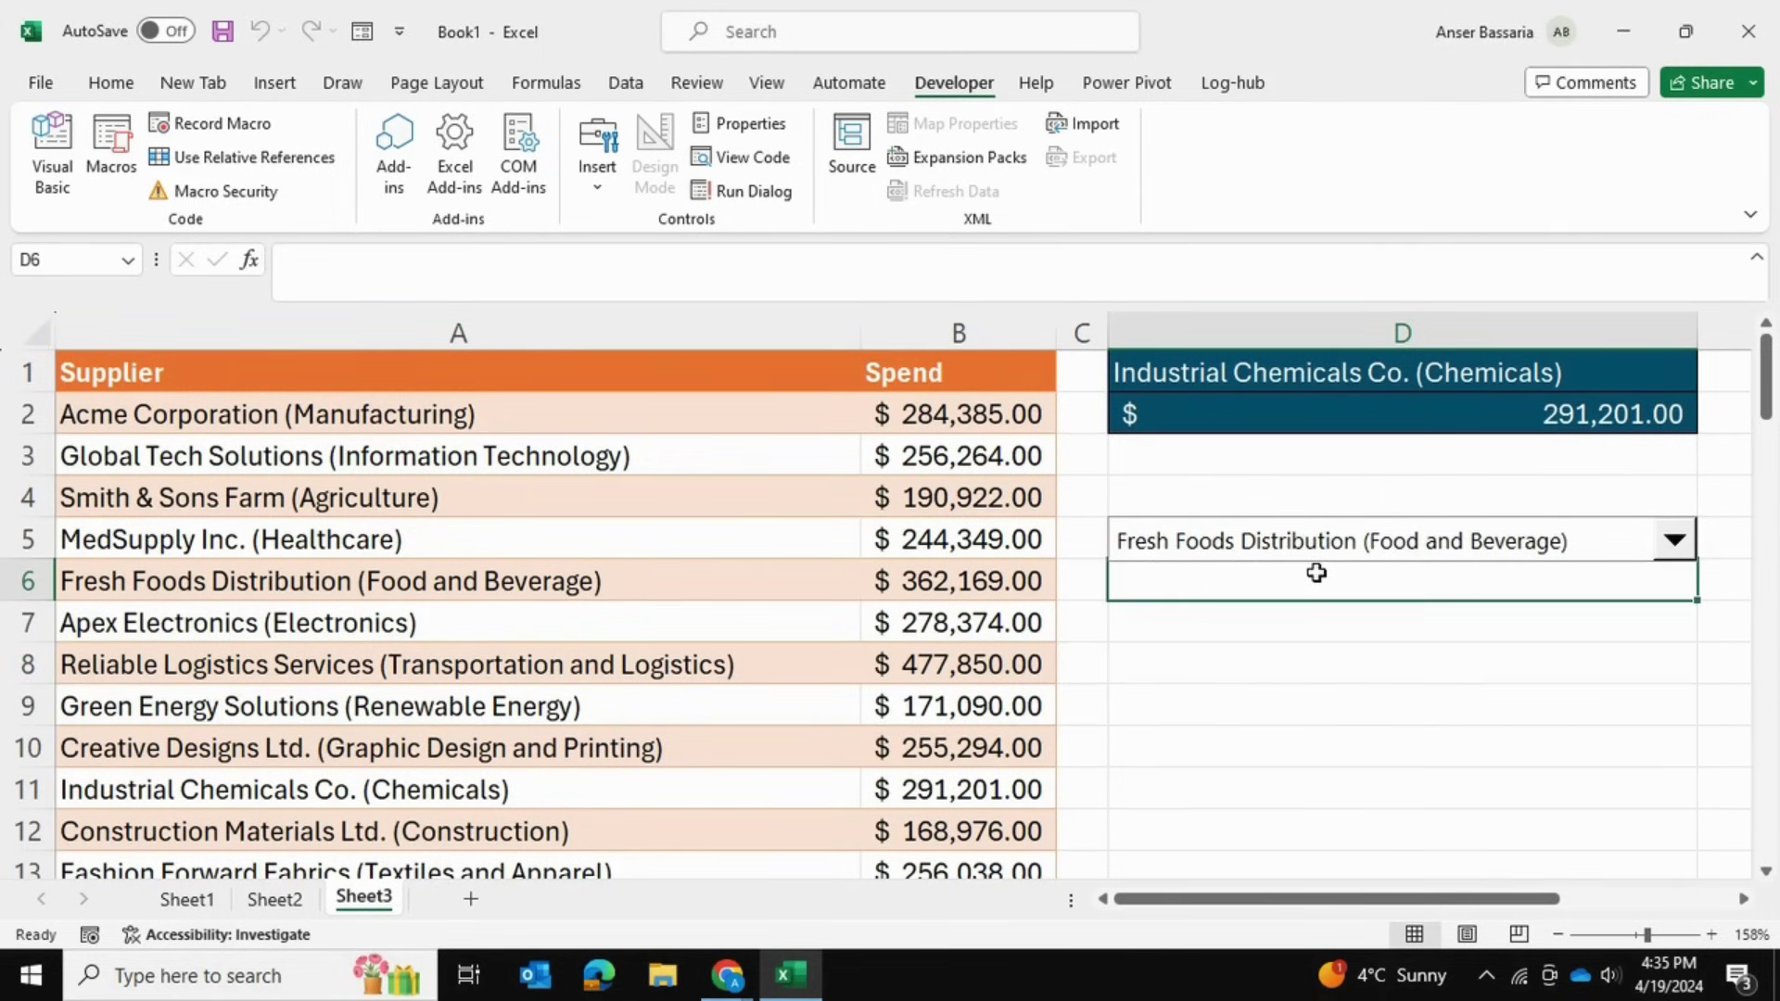
Enter =XLOOKUP(D5,Table4[Supplier],Table4[Spend]) in D6, returning 362169.
text(=)
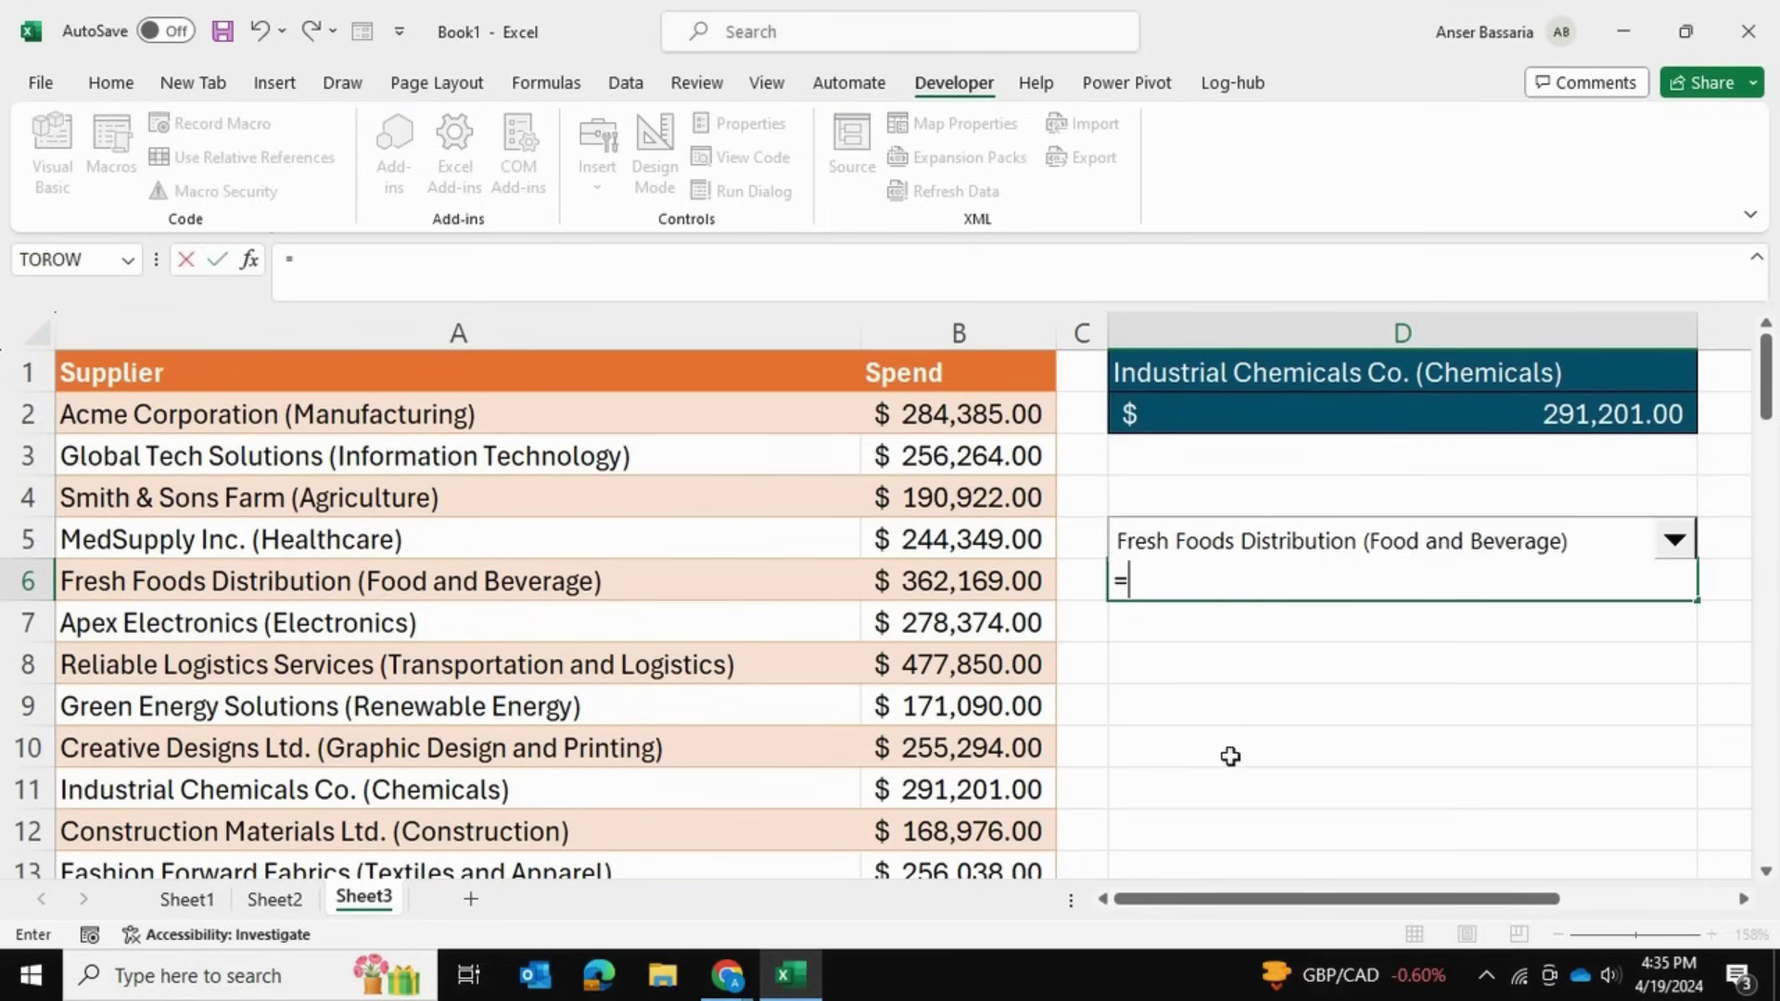
text(xlookup)
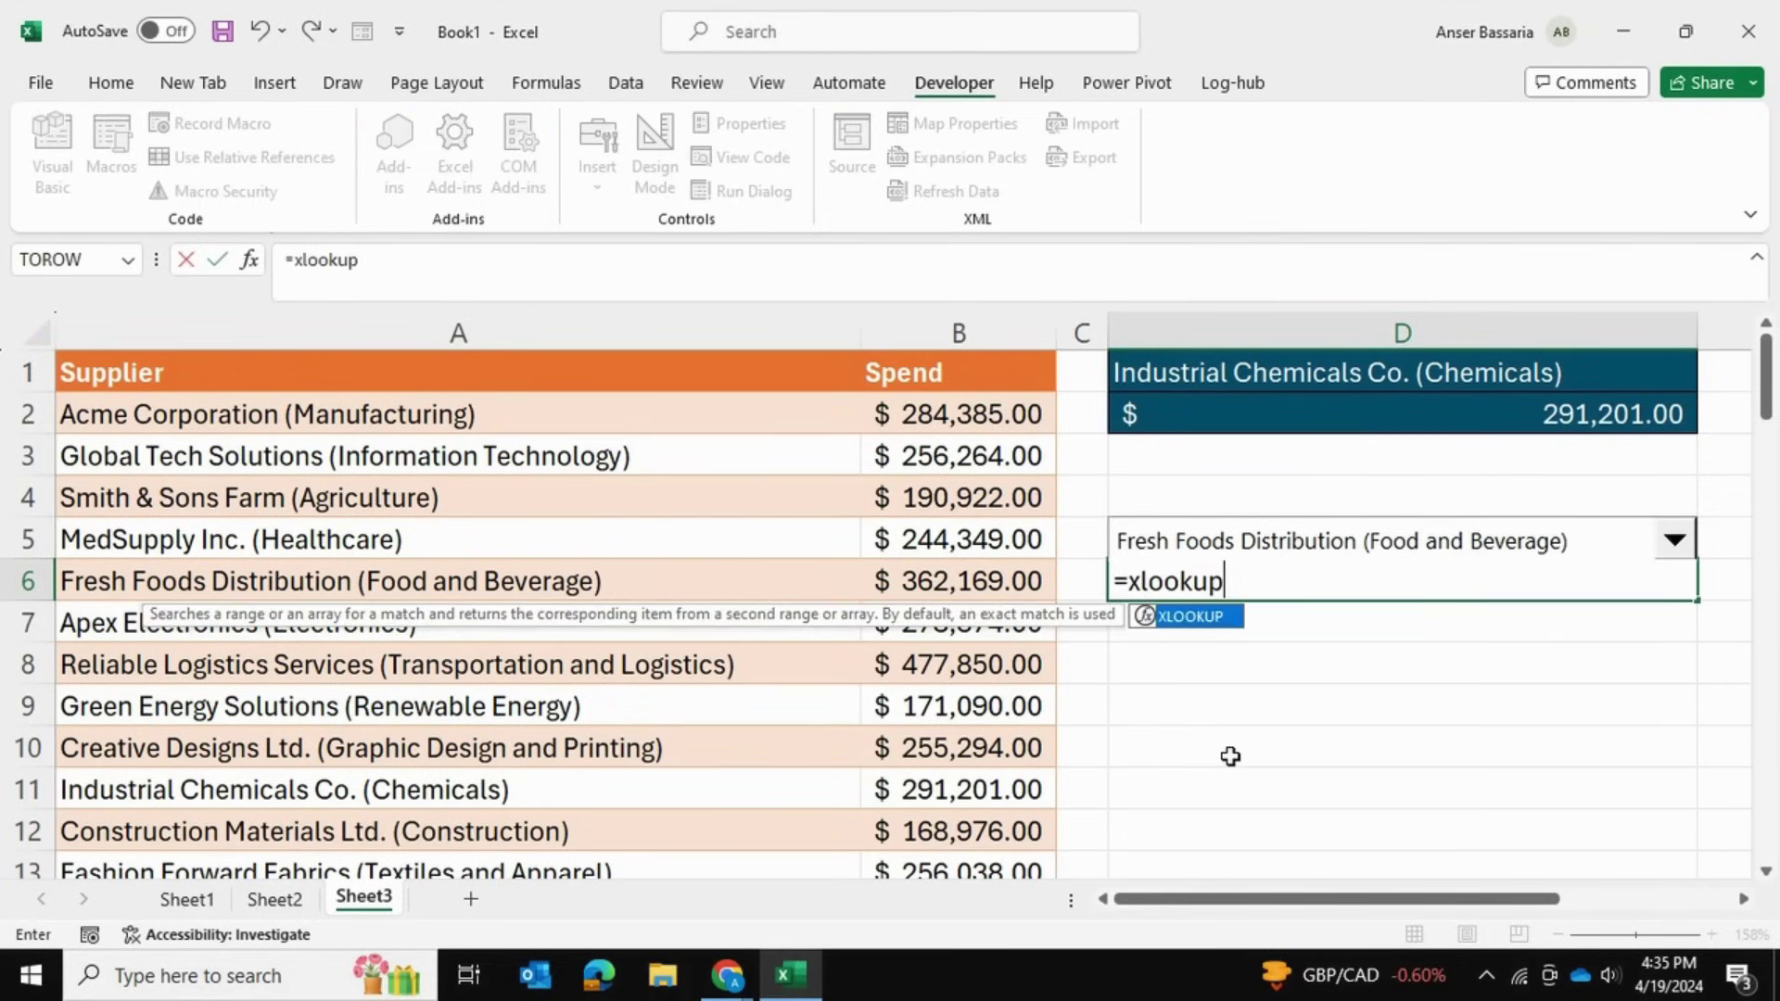
text(()
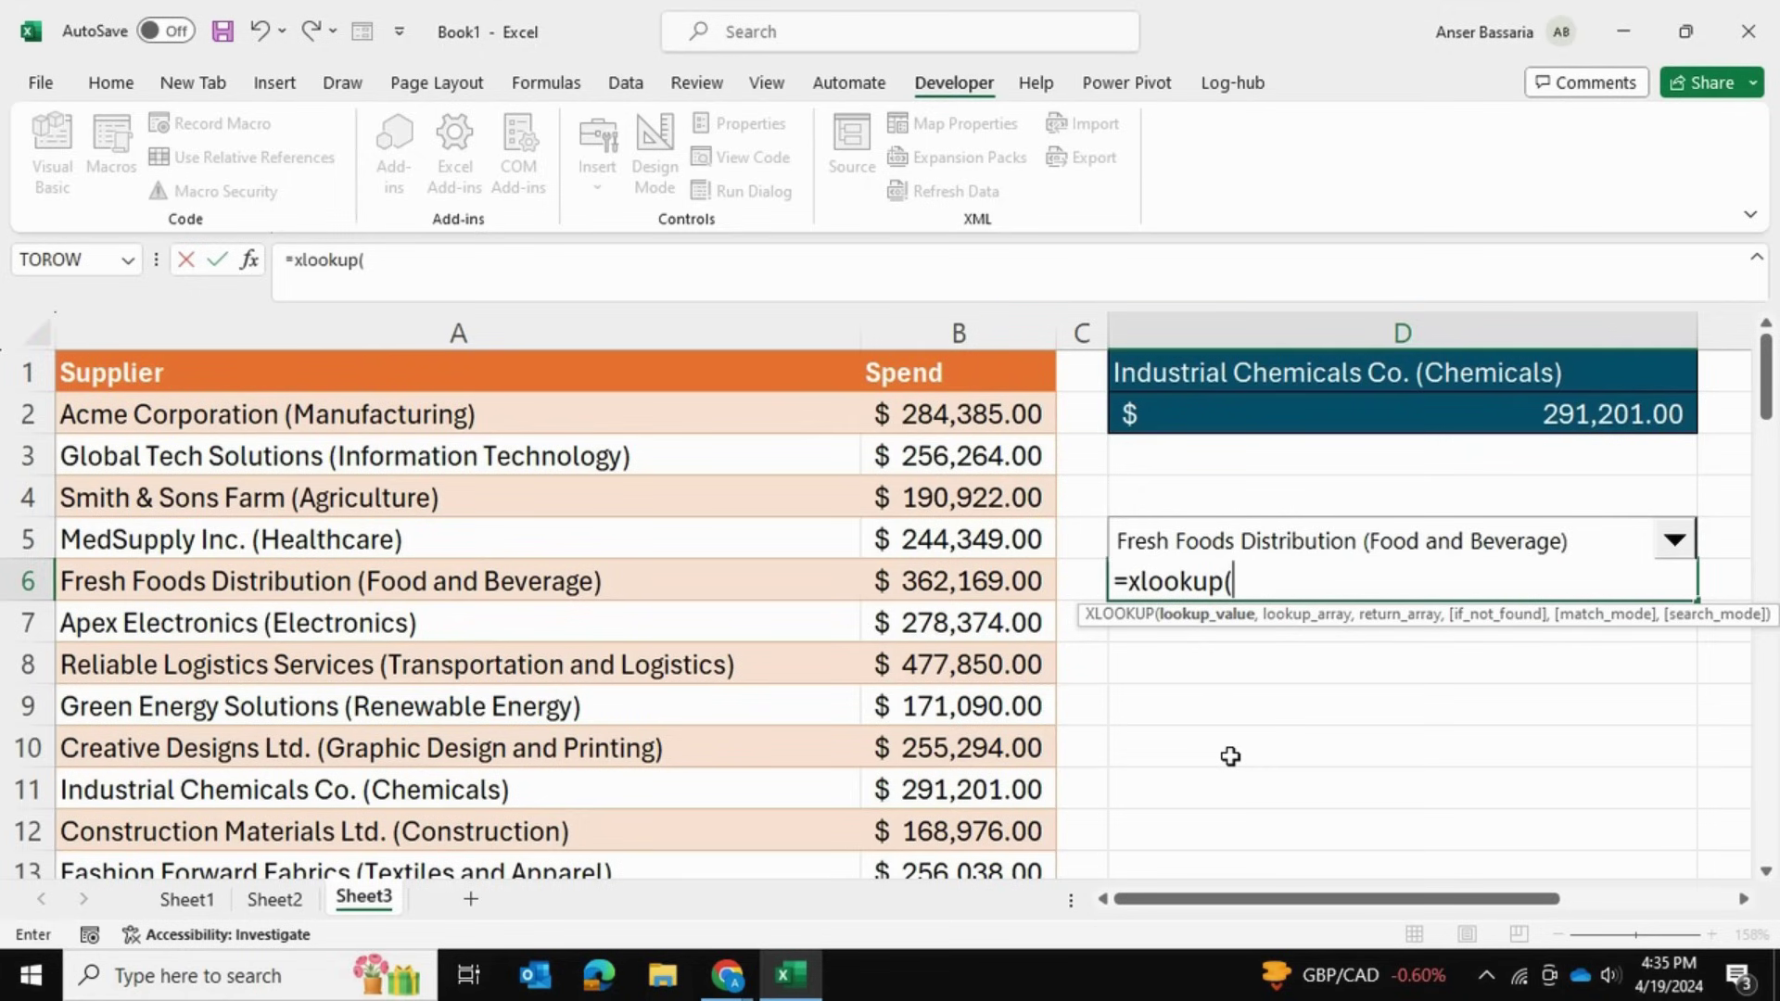
key(Up)
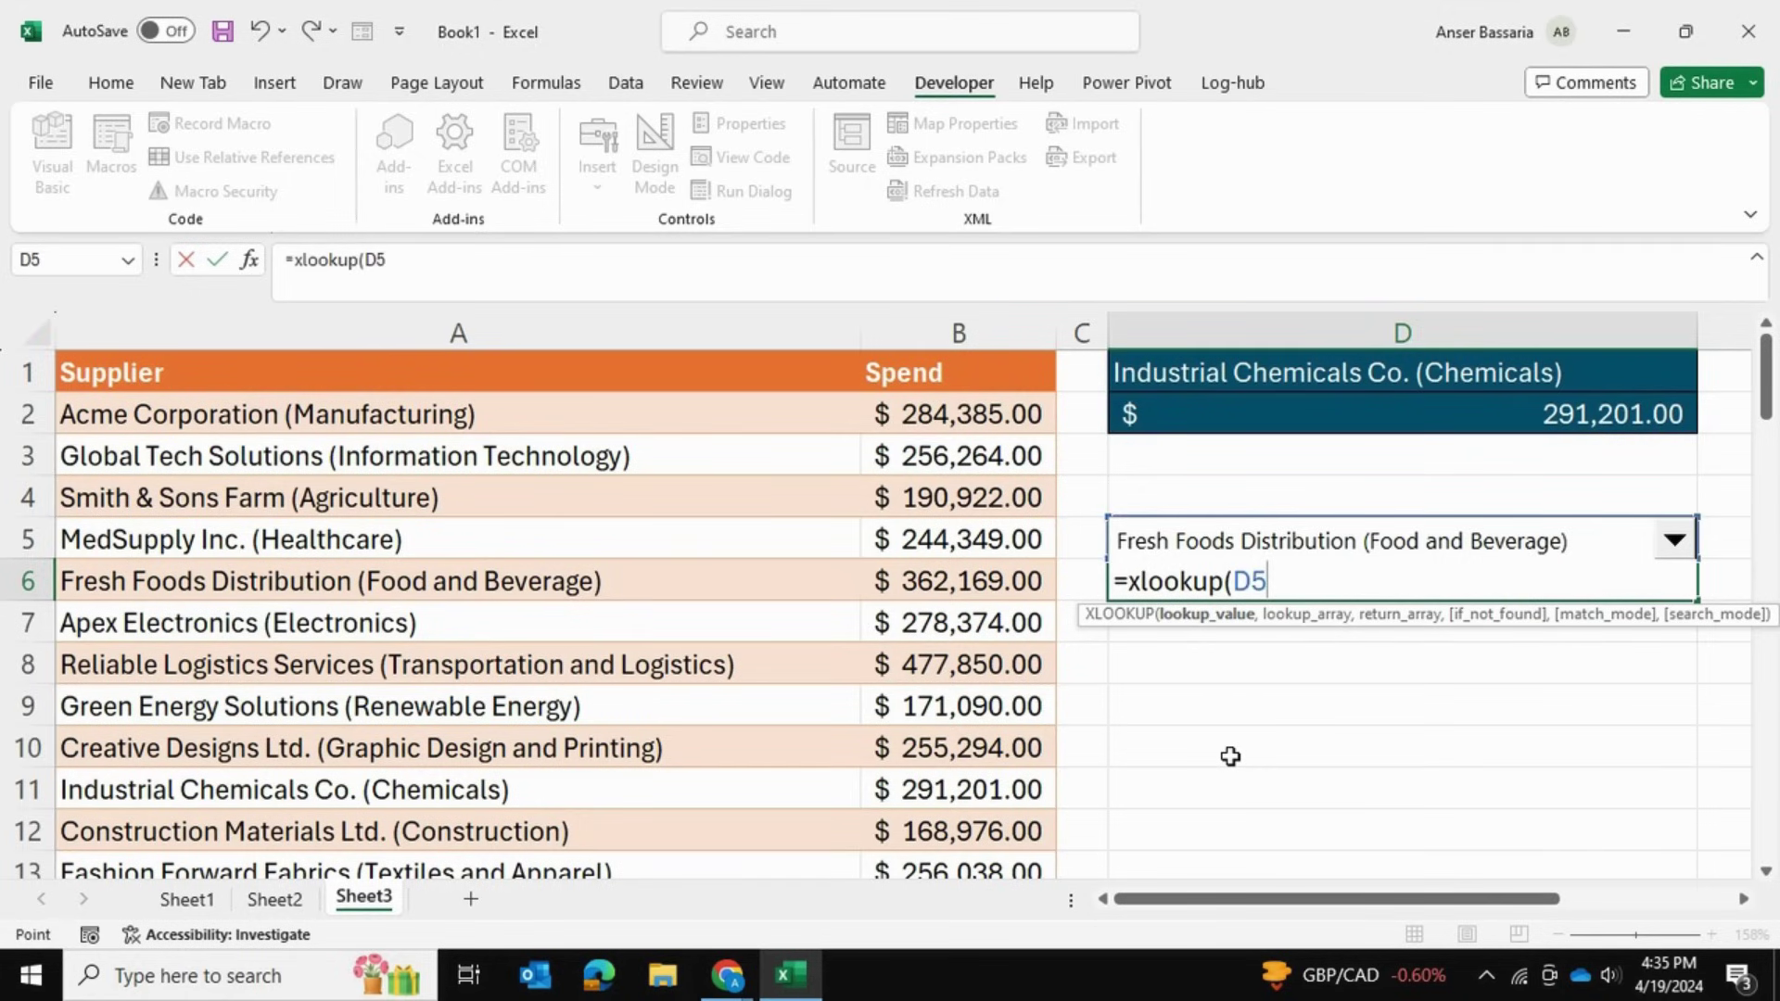
text(,)
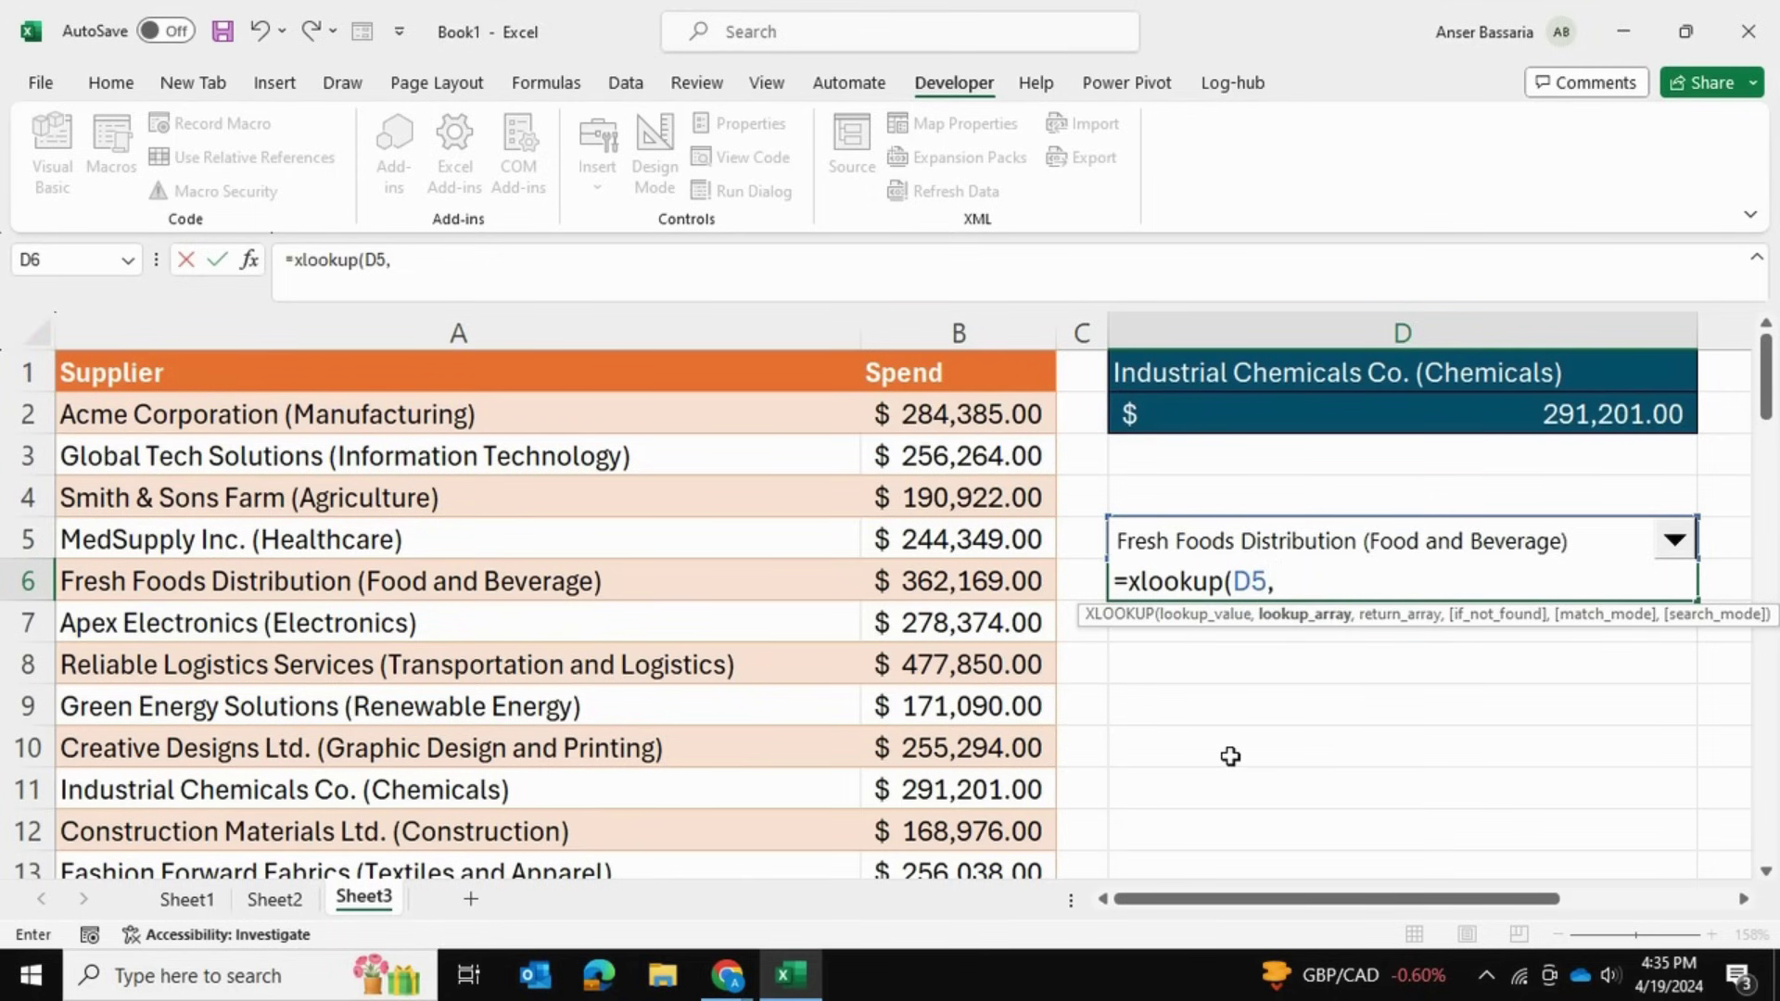
click(449, 409)
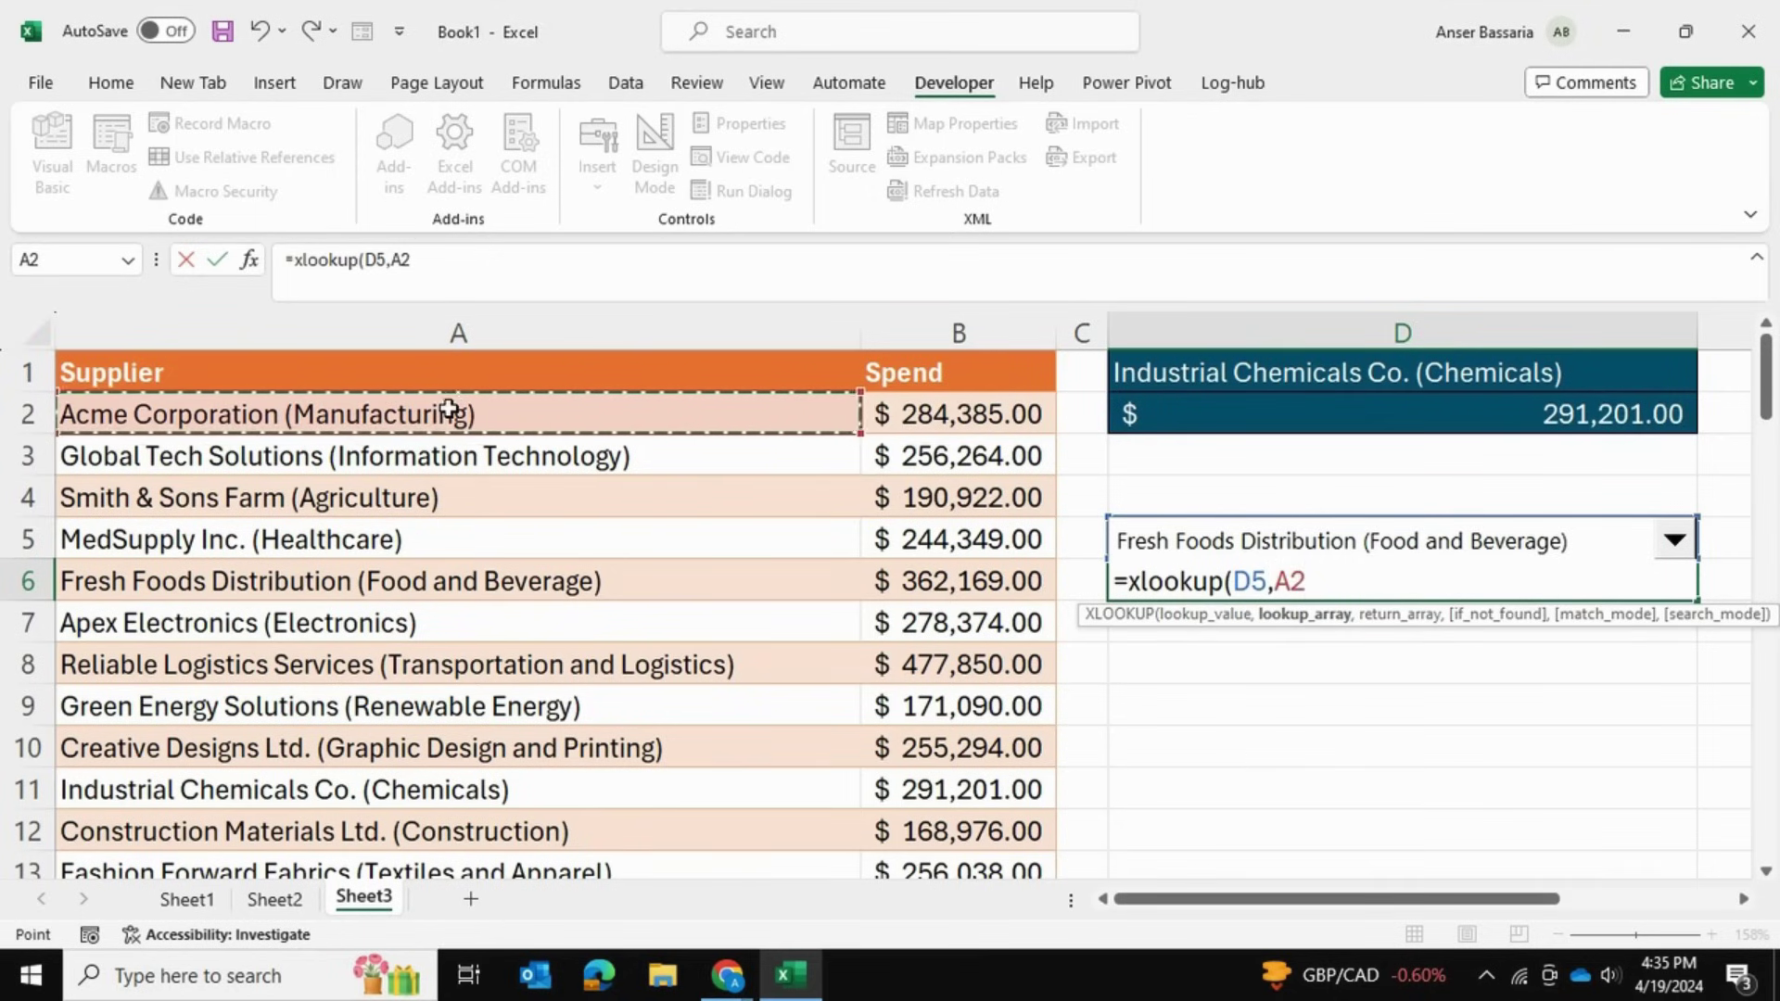
key(ctrl+shift+Down)
text(,)
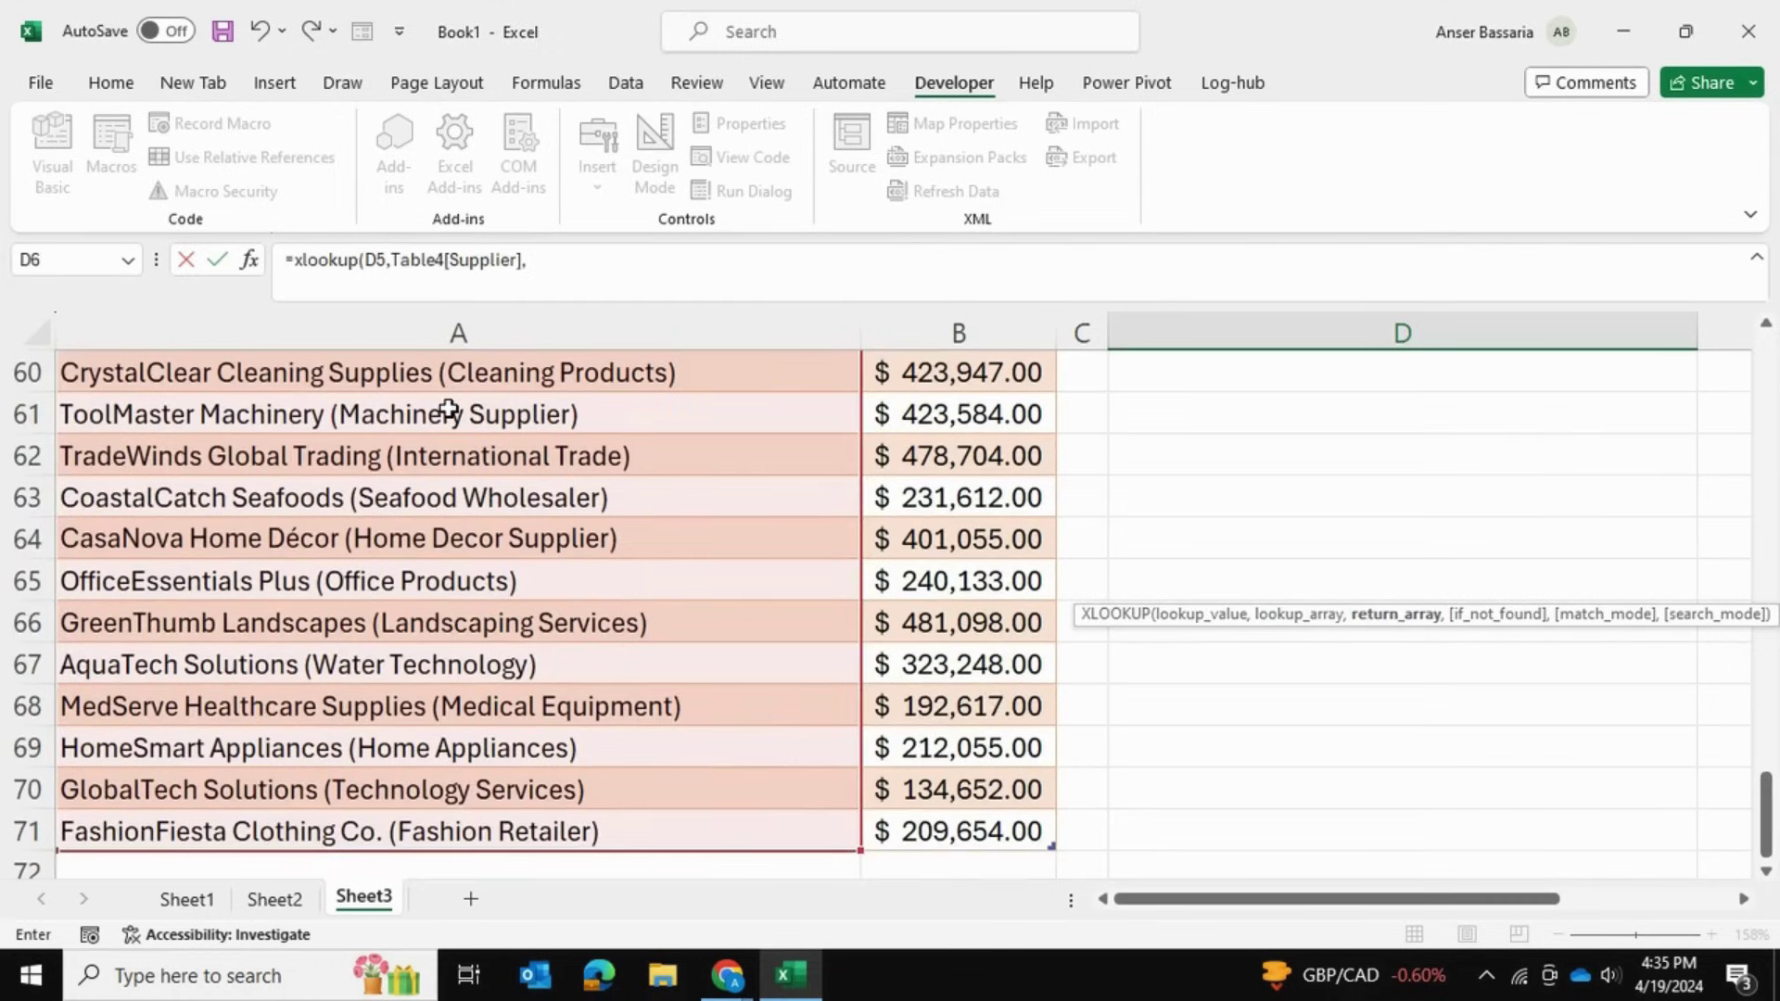
scroll(714, 559, up, 20)
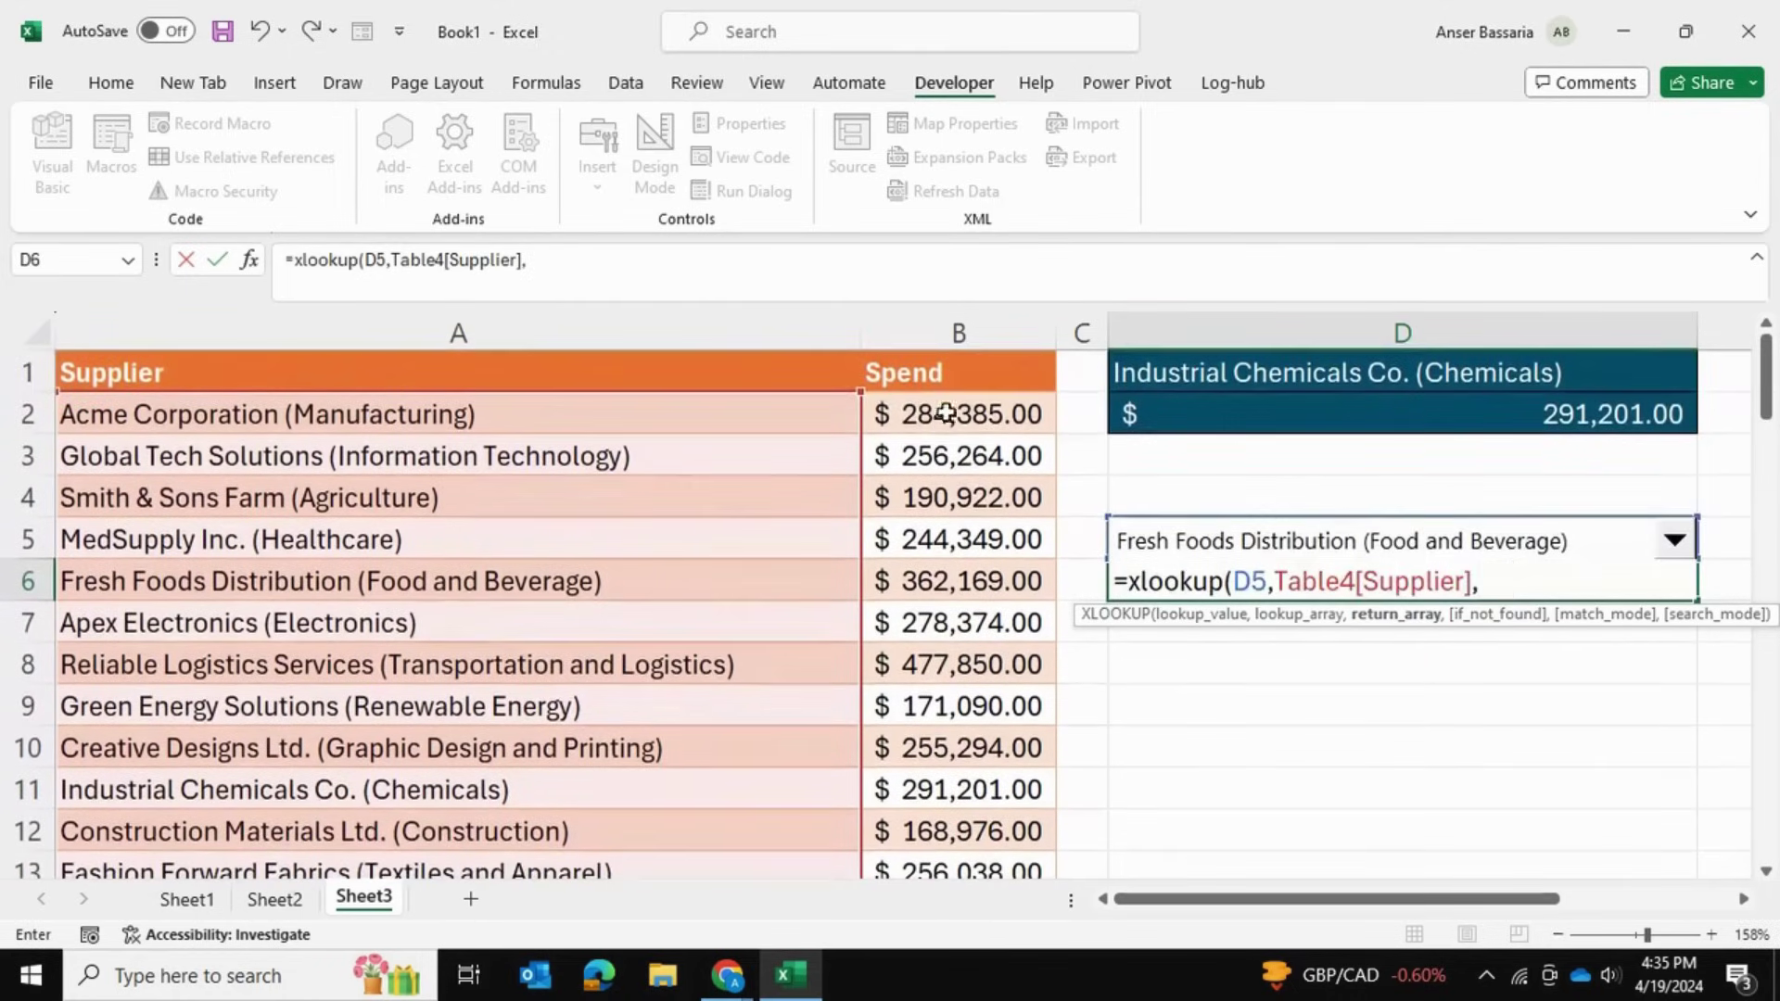
click(946, 414)
key(ctrl+shift+Down)
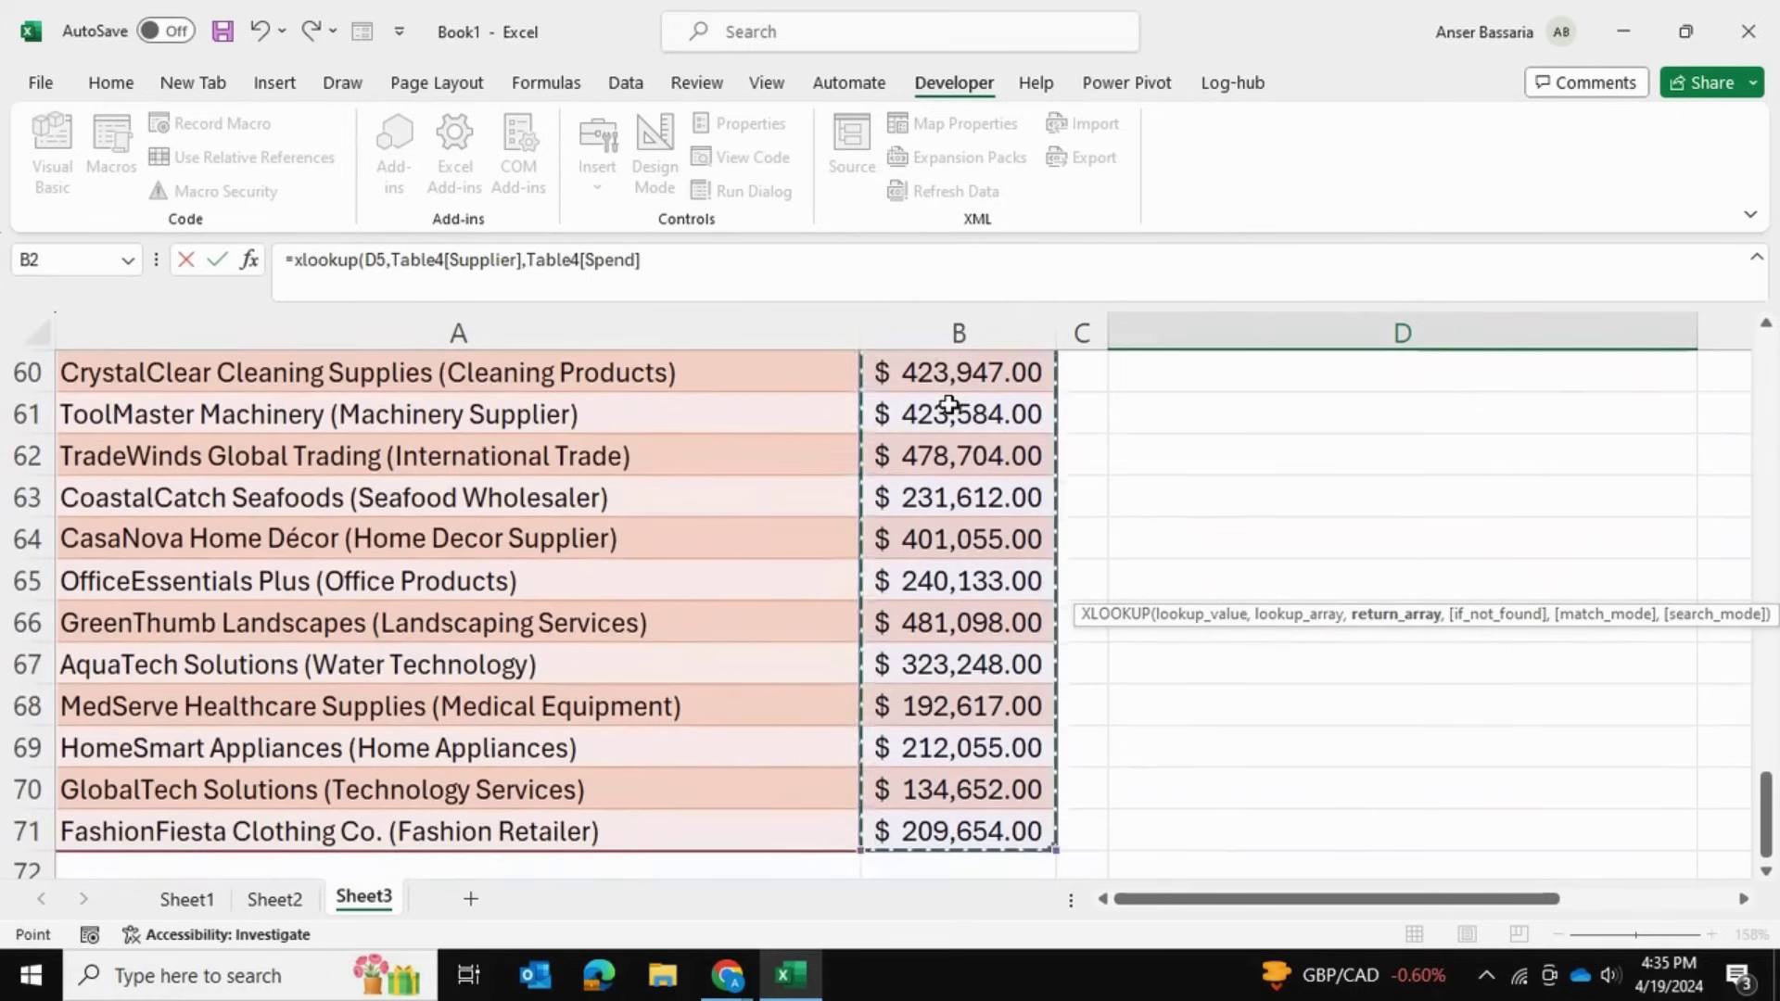
text())
key(Return)
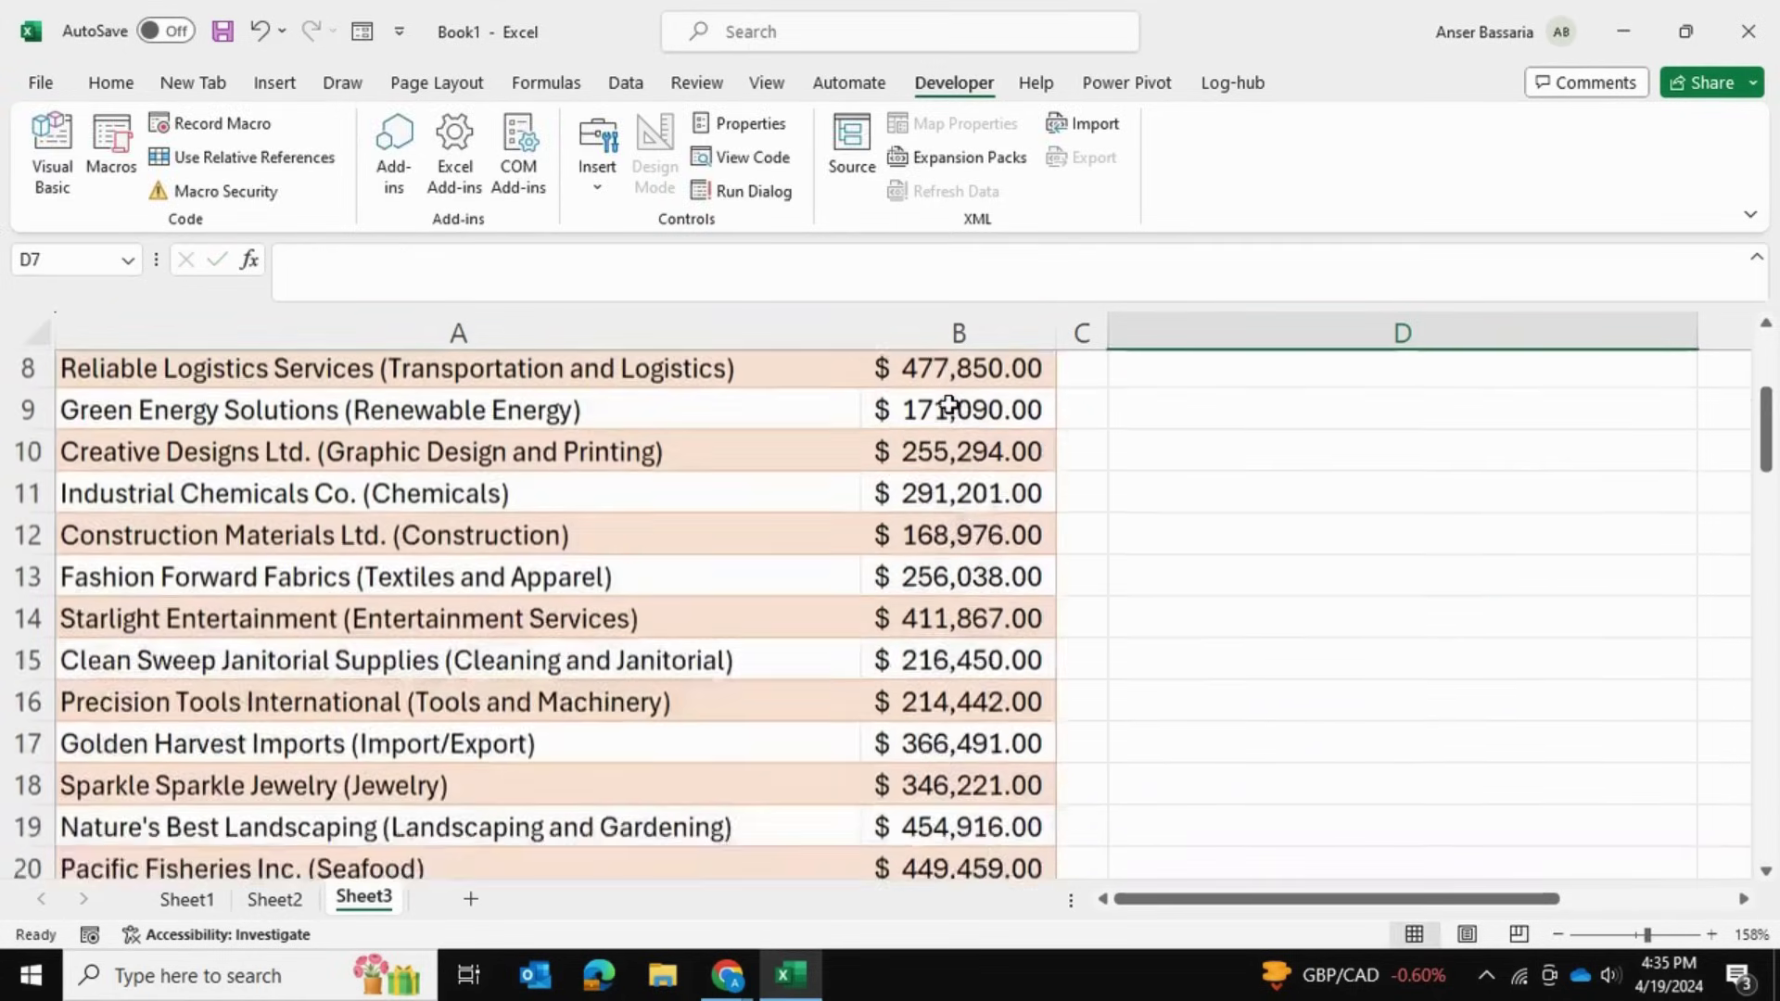
scroll(946, 408, up, 2)
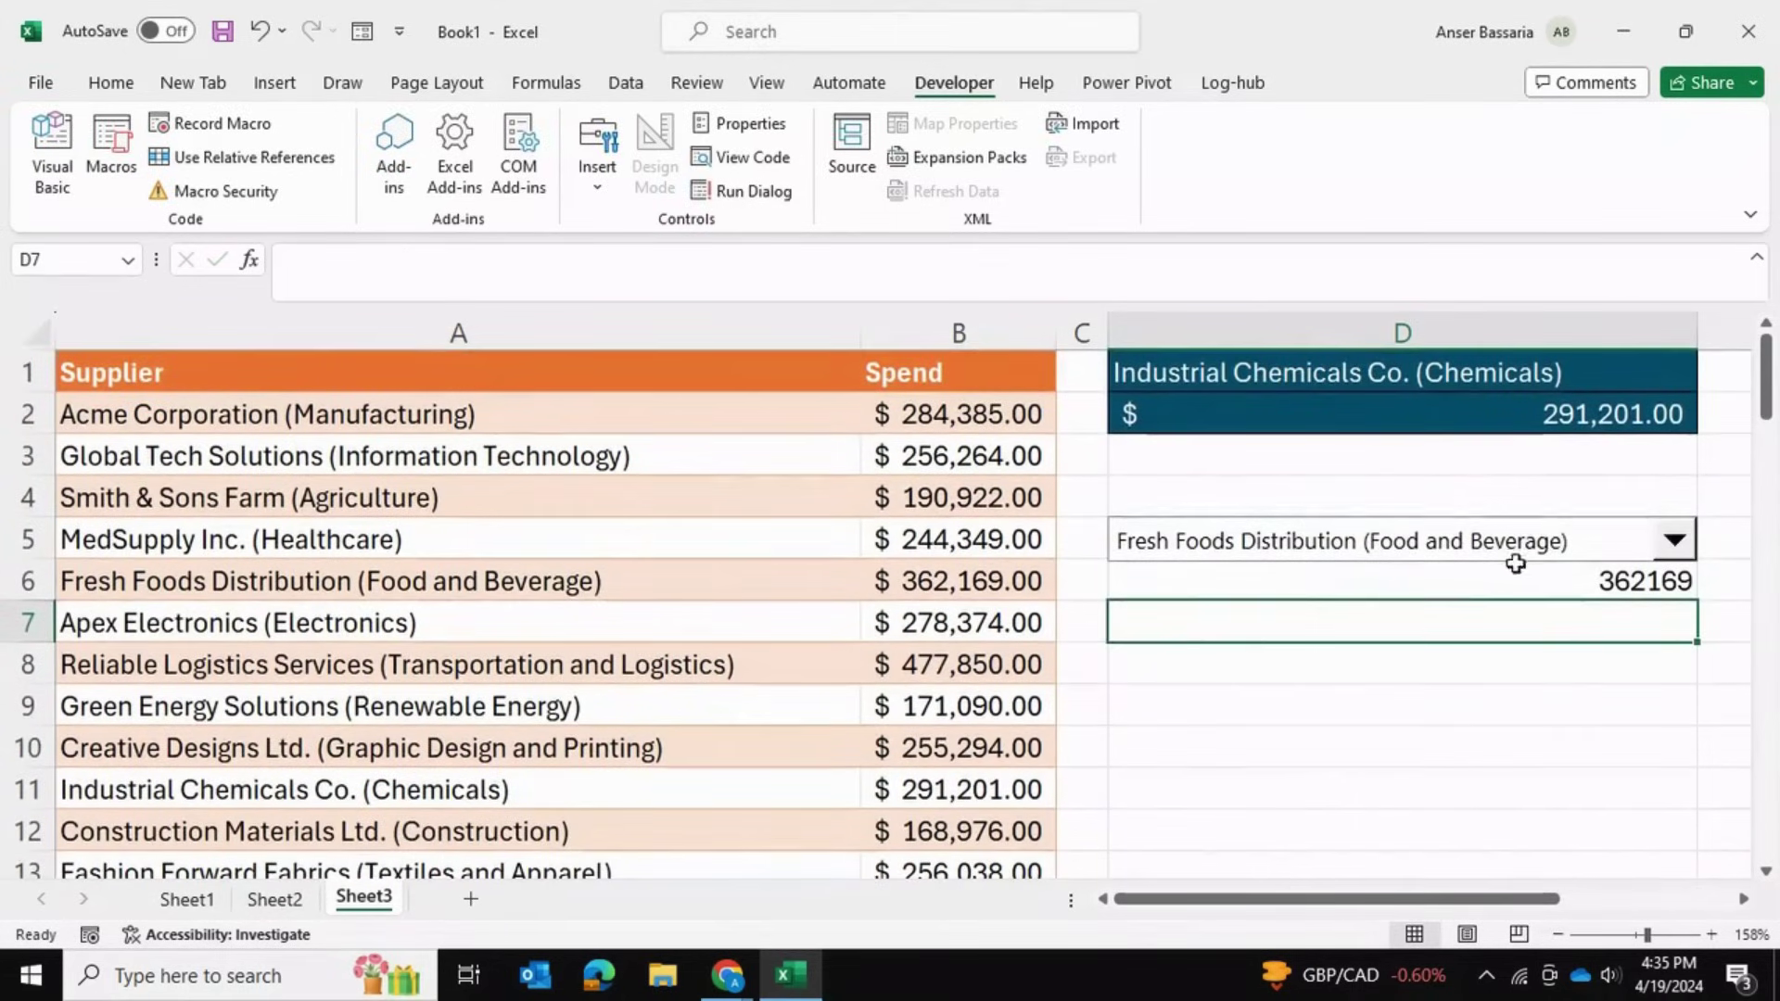
click(1512, 570)
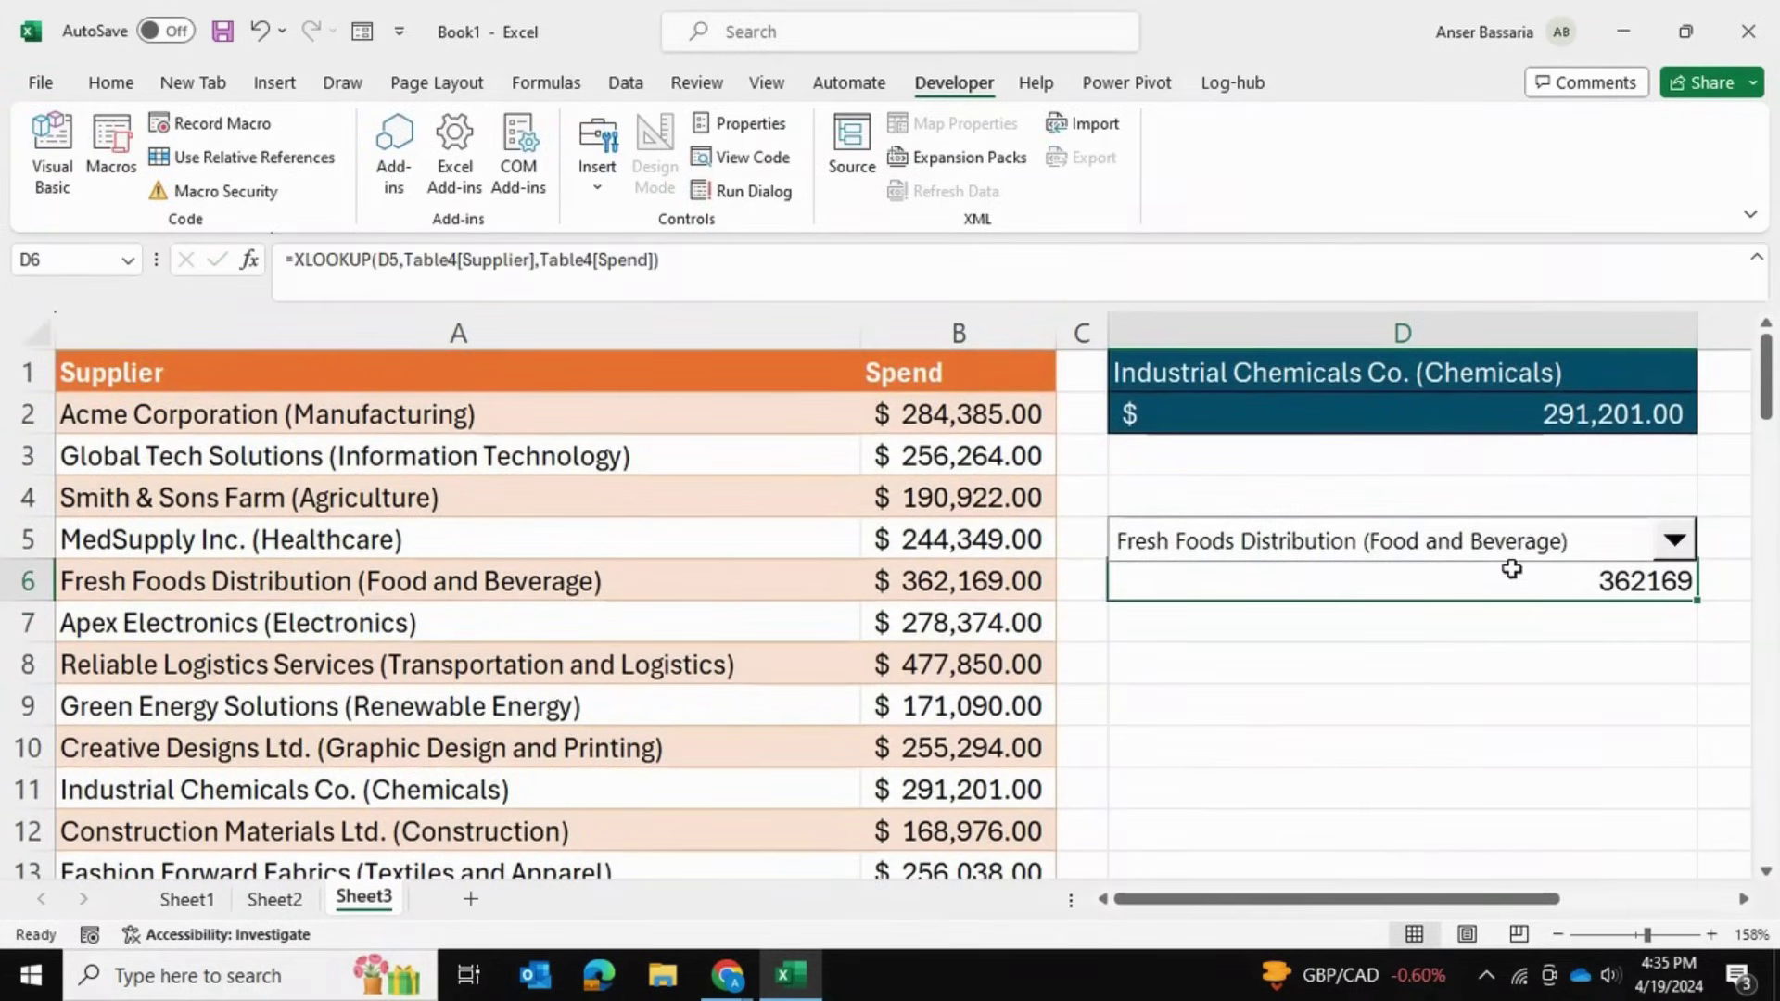
Apply Accounting number format to D6's spend value.
click(111, 82)
click(557, 156)
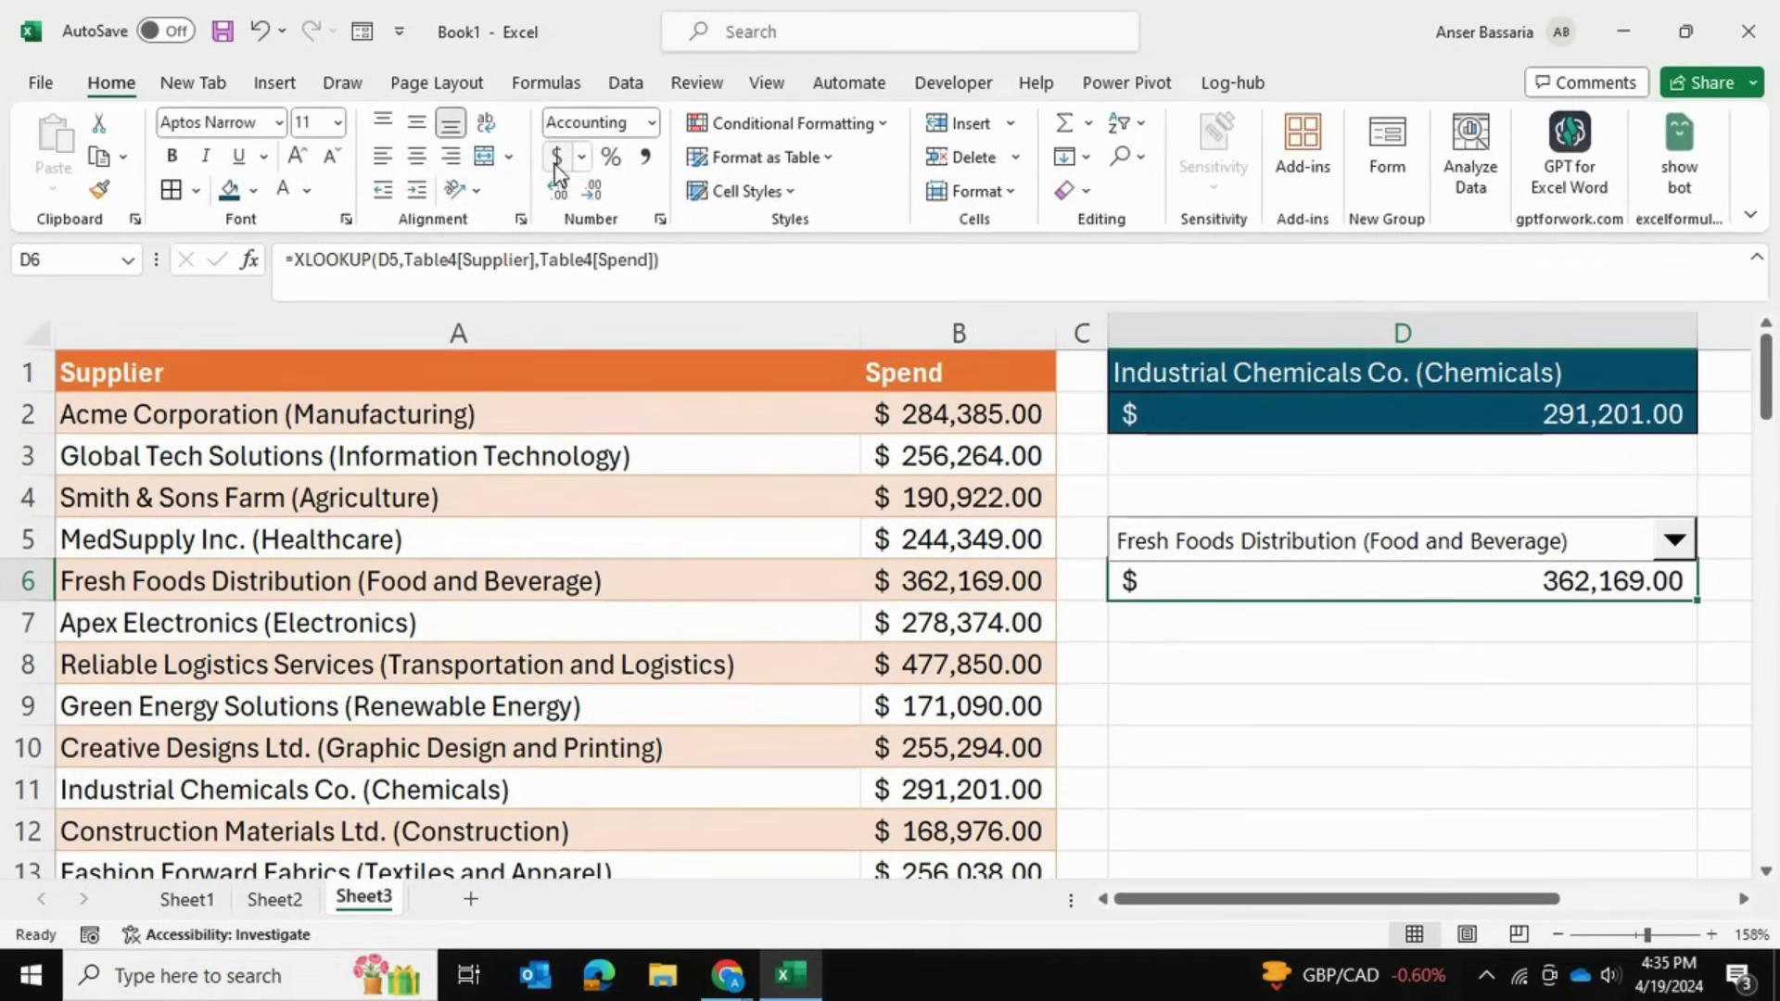
click(1212, 659)
Choose Apex Electronics (Electronics) in the combo box, making D6 show $ 278,374.00.
click(1675, 541)
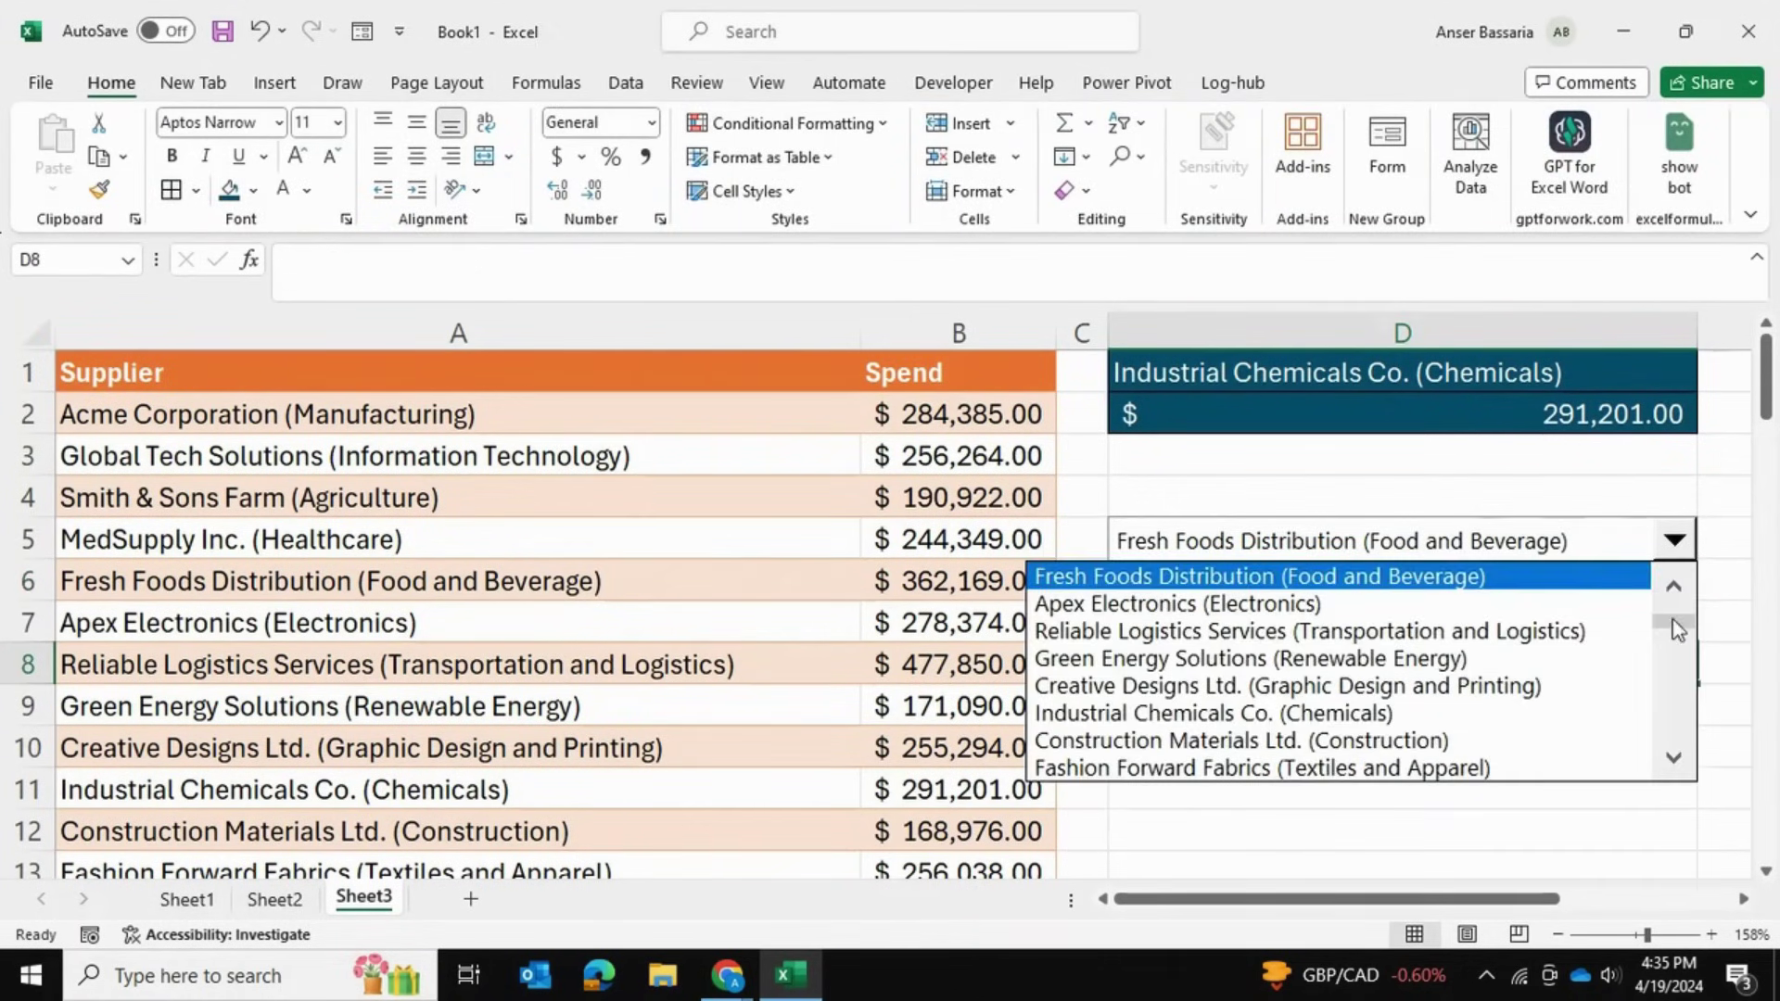
drag(1671, 627, 1668, 649)
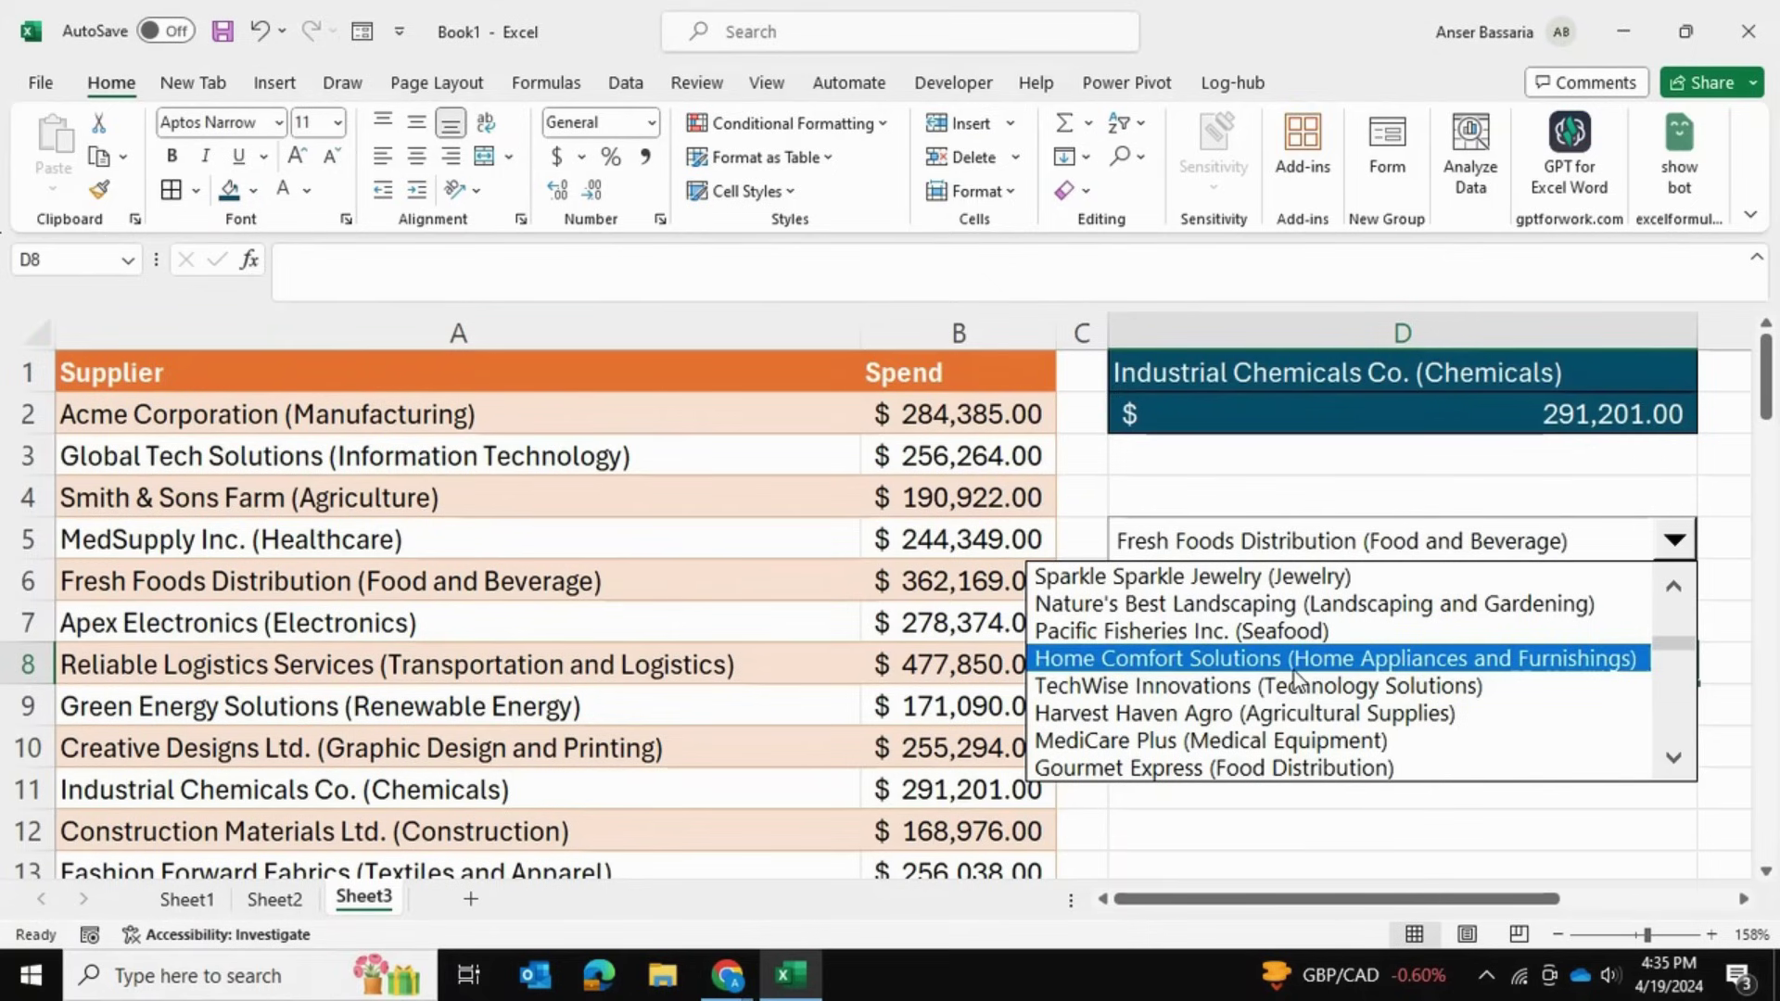
drag(1671, 647, 1674, 591)
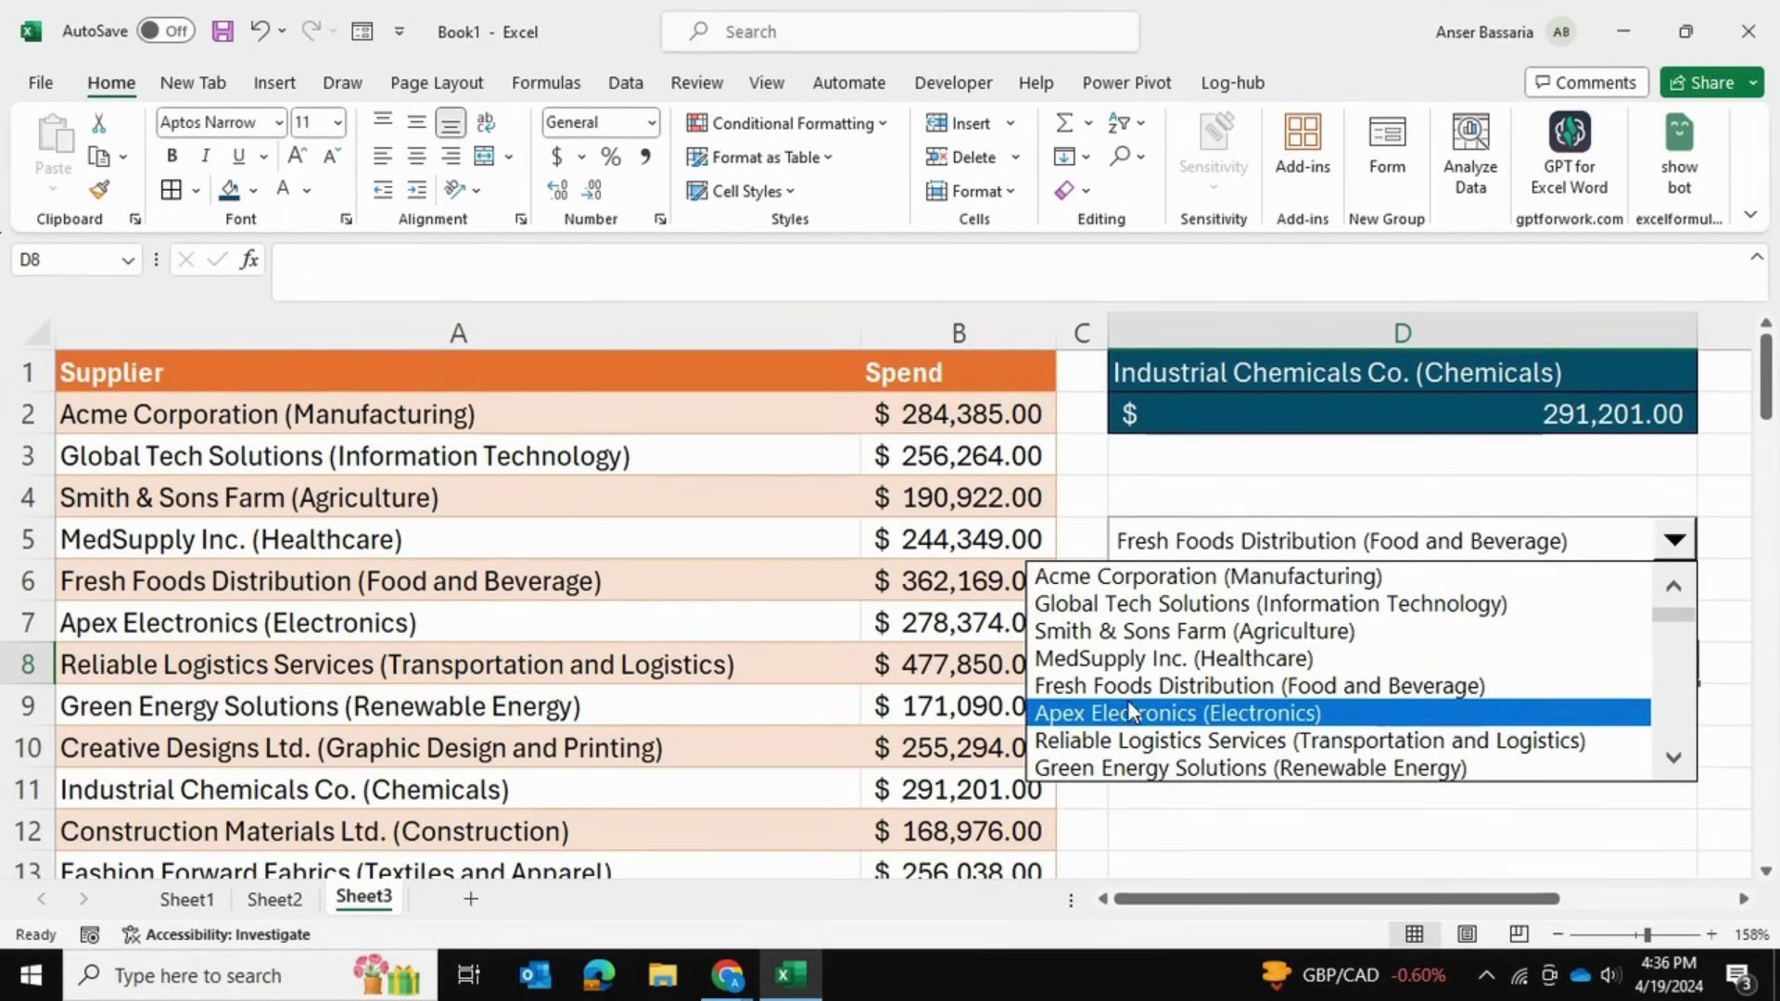
key(Escape)
click(1383, 580)
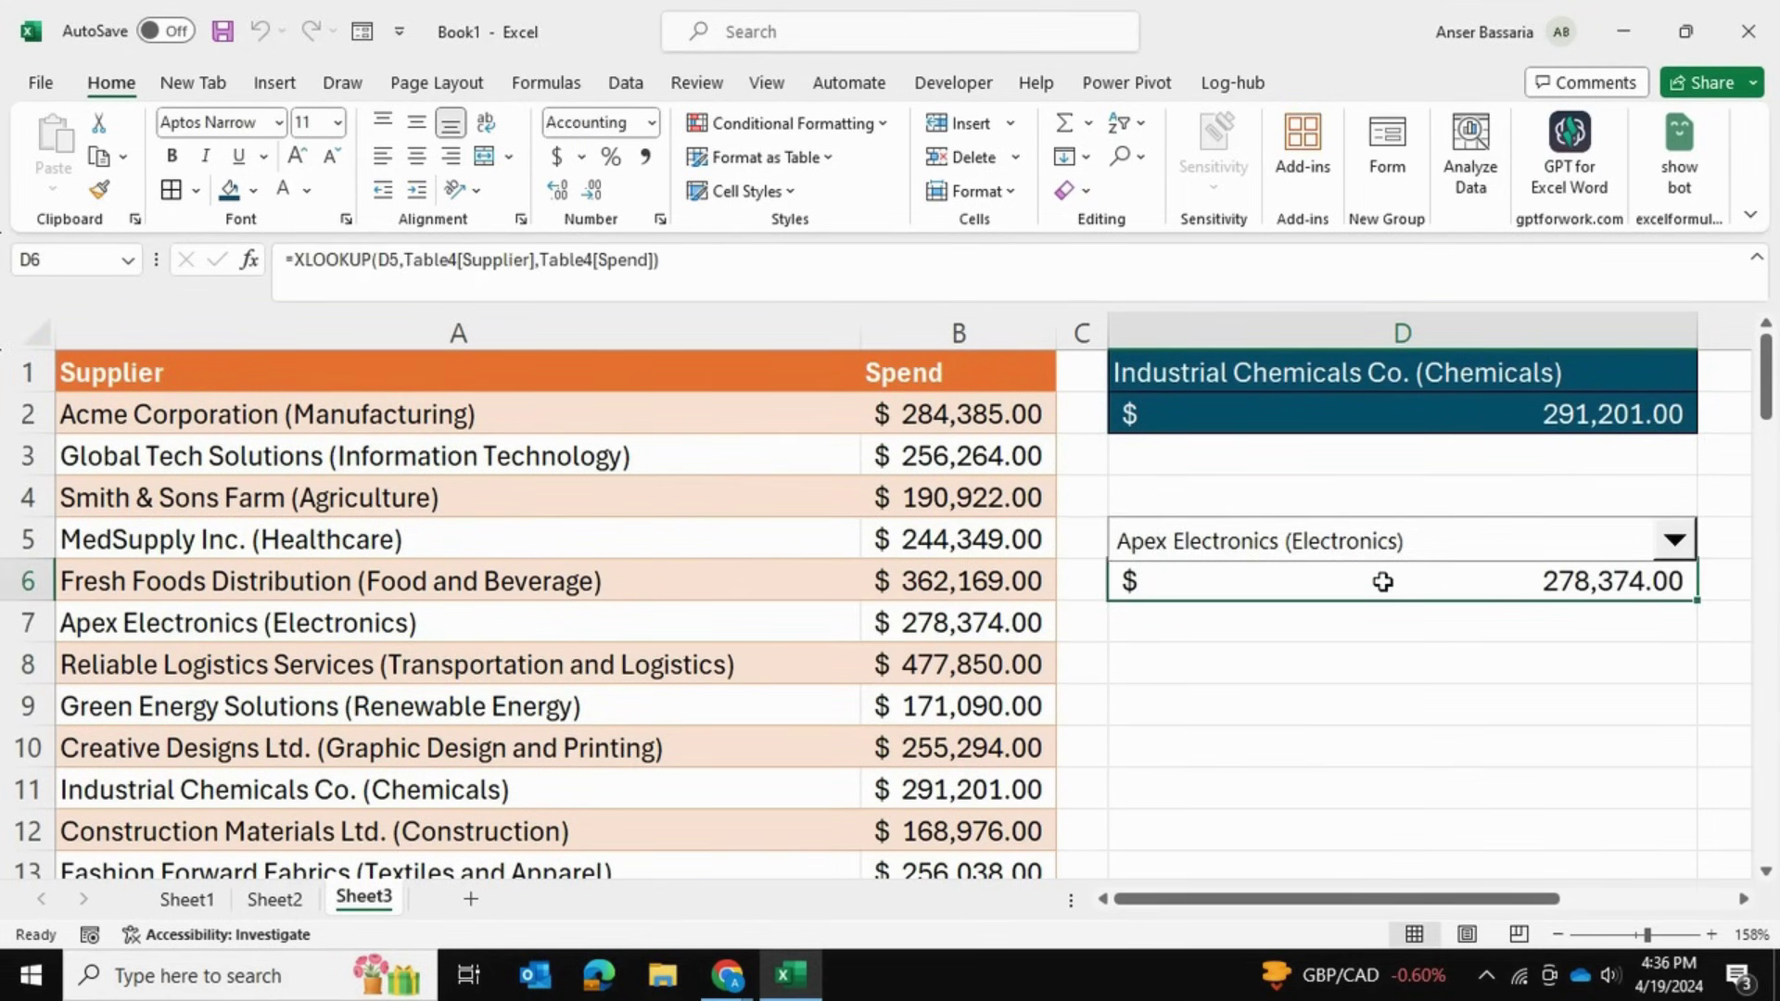
click(1350, 716)
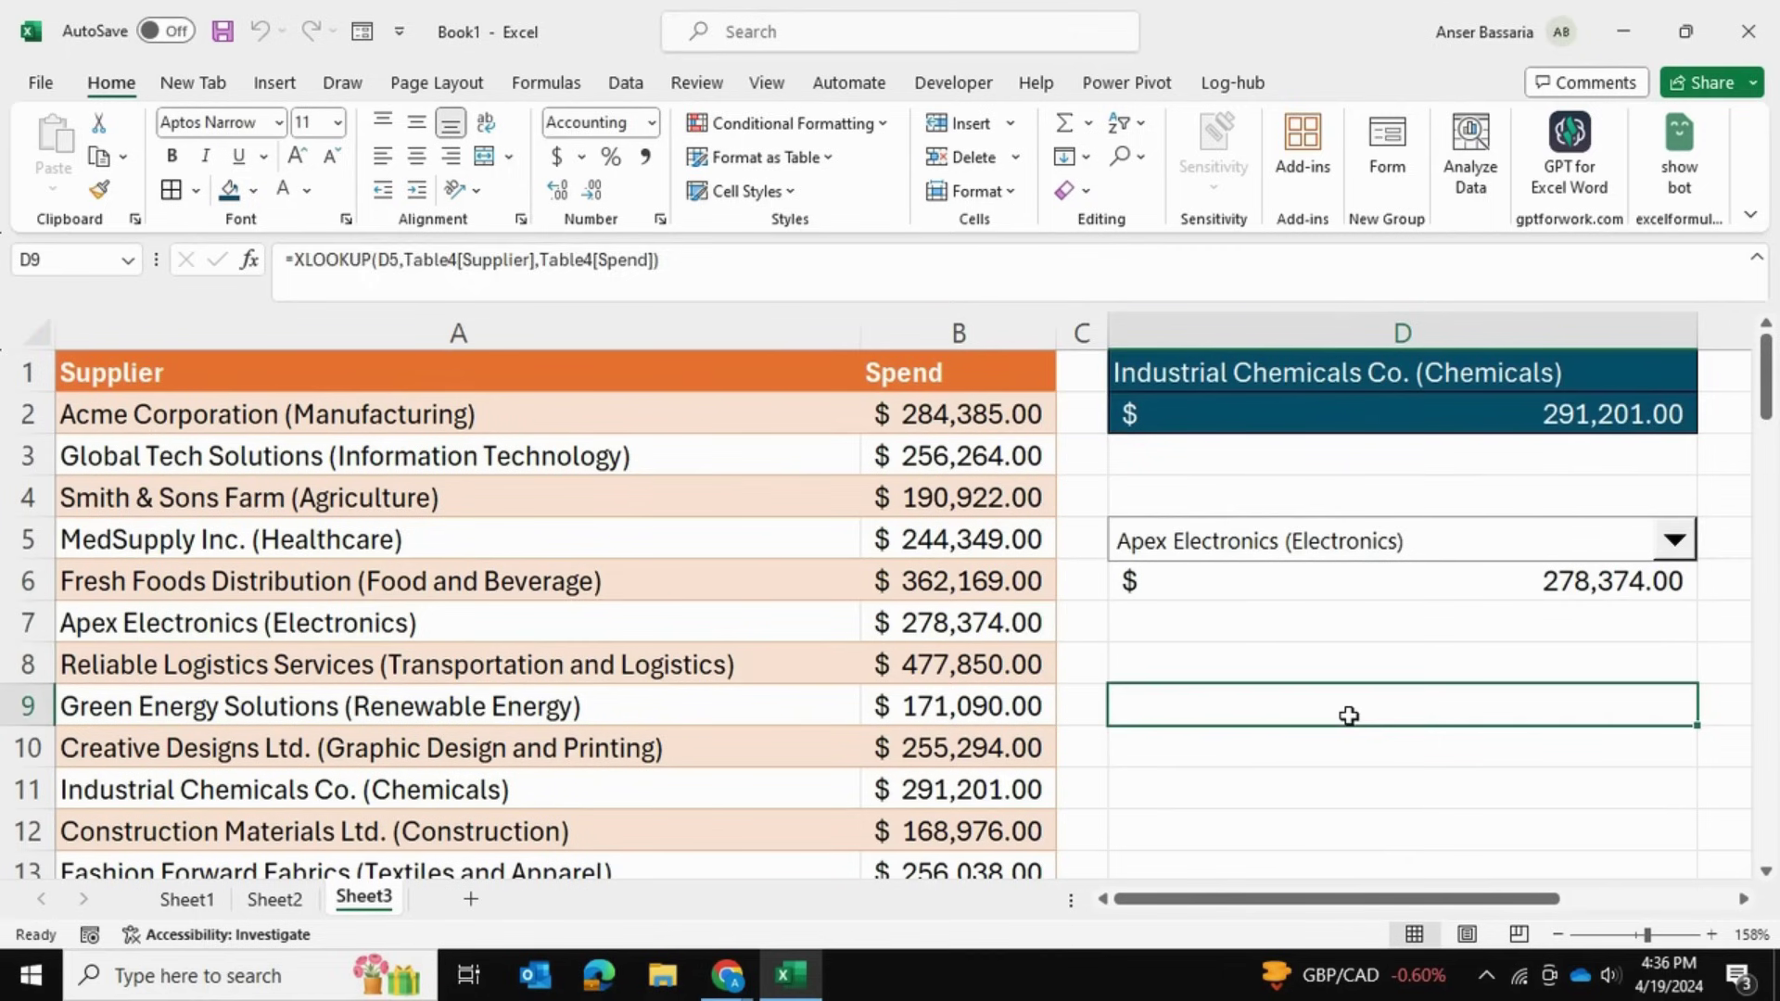
click(1675, 541)
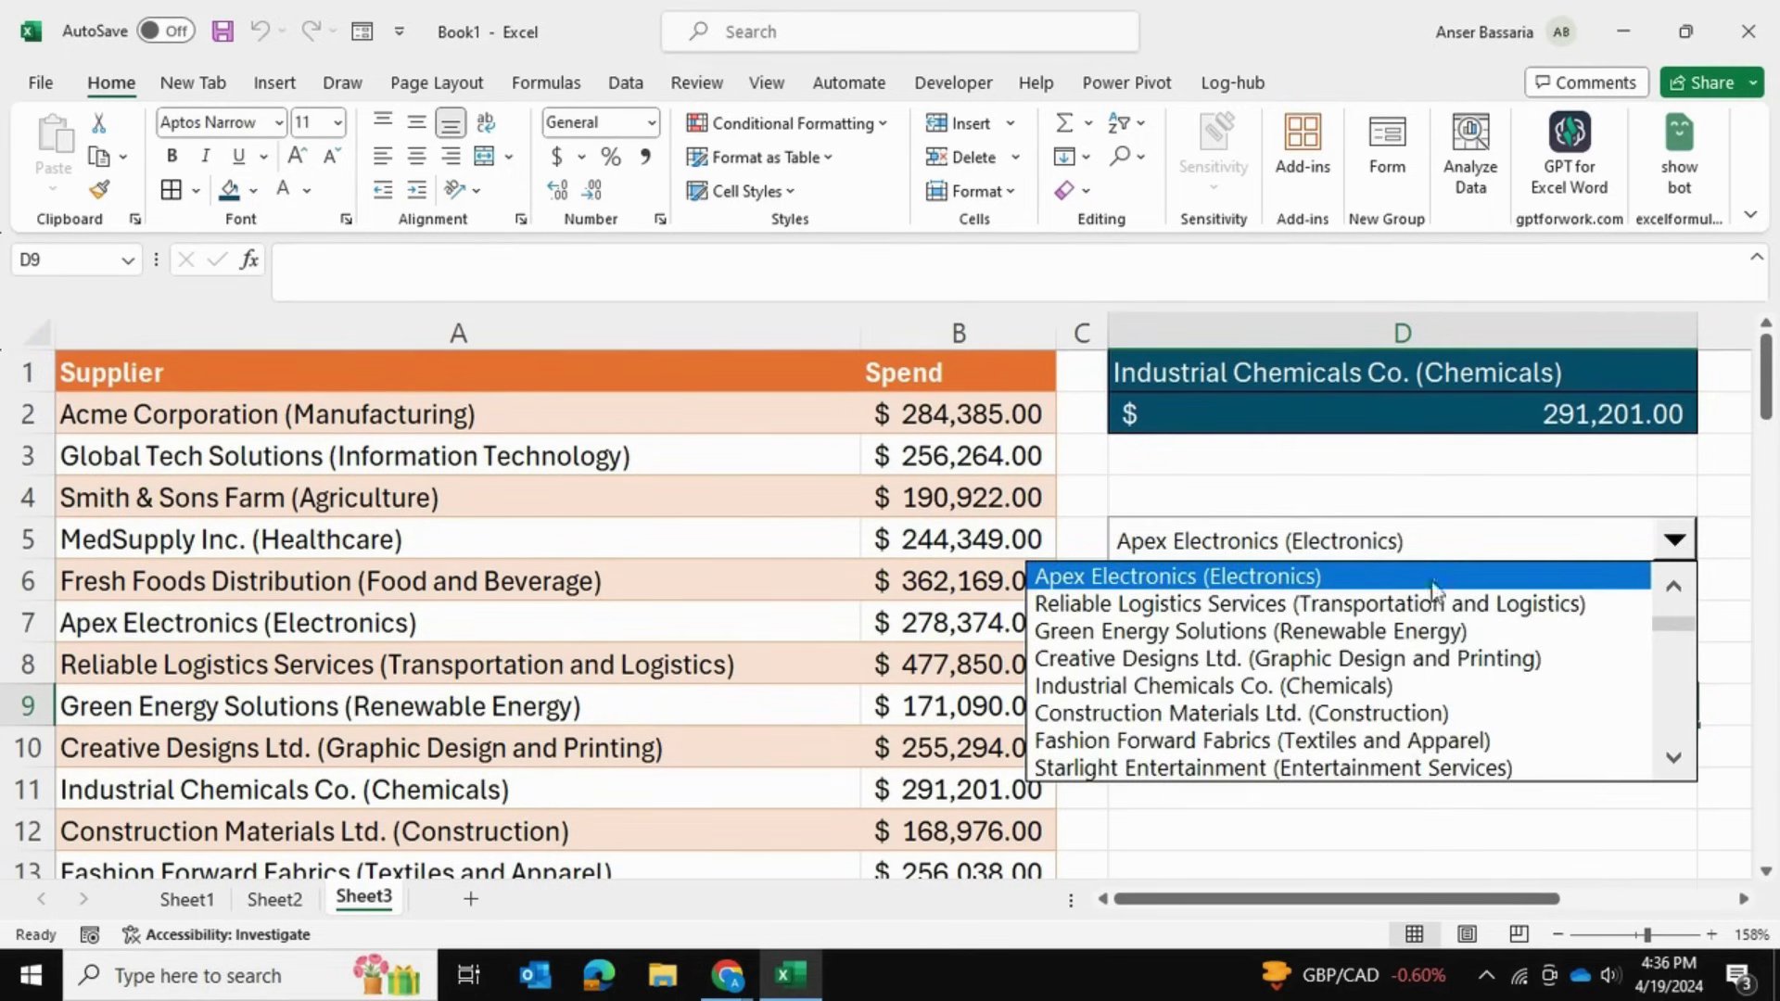
key(Escape)
Hide column E, which holds the helper position value 6.
scroll(1484, 486, right, 3)
key(Up)
key(Up)
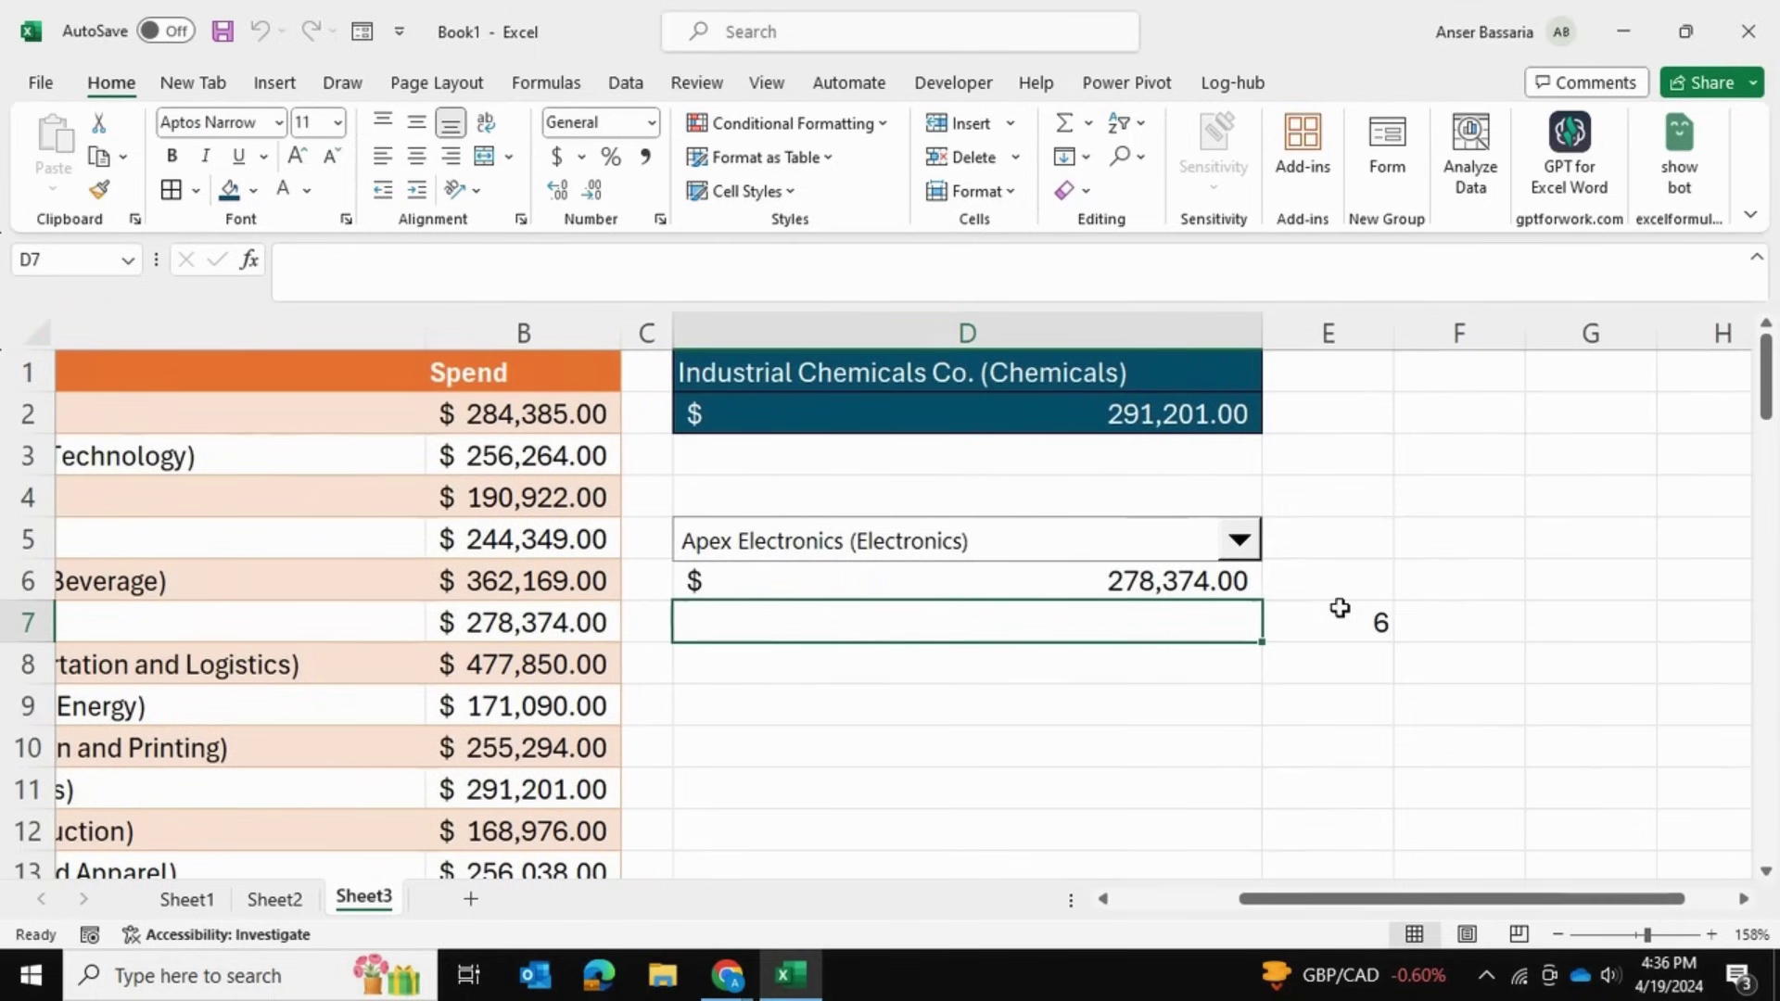
click(1333, 638)
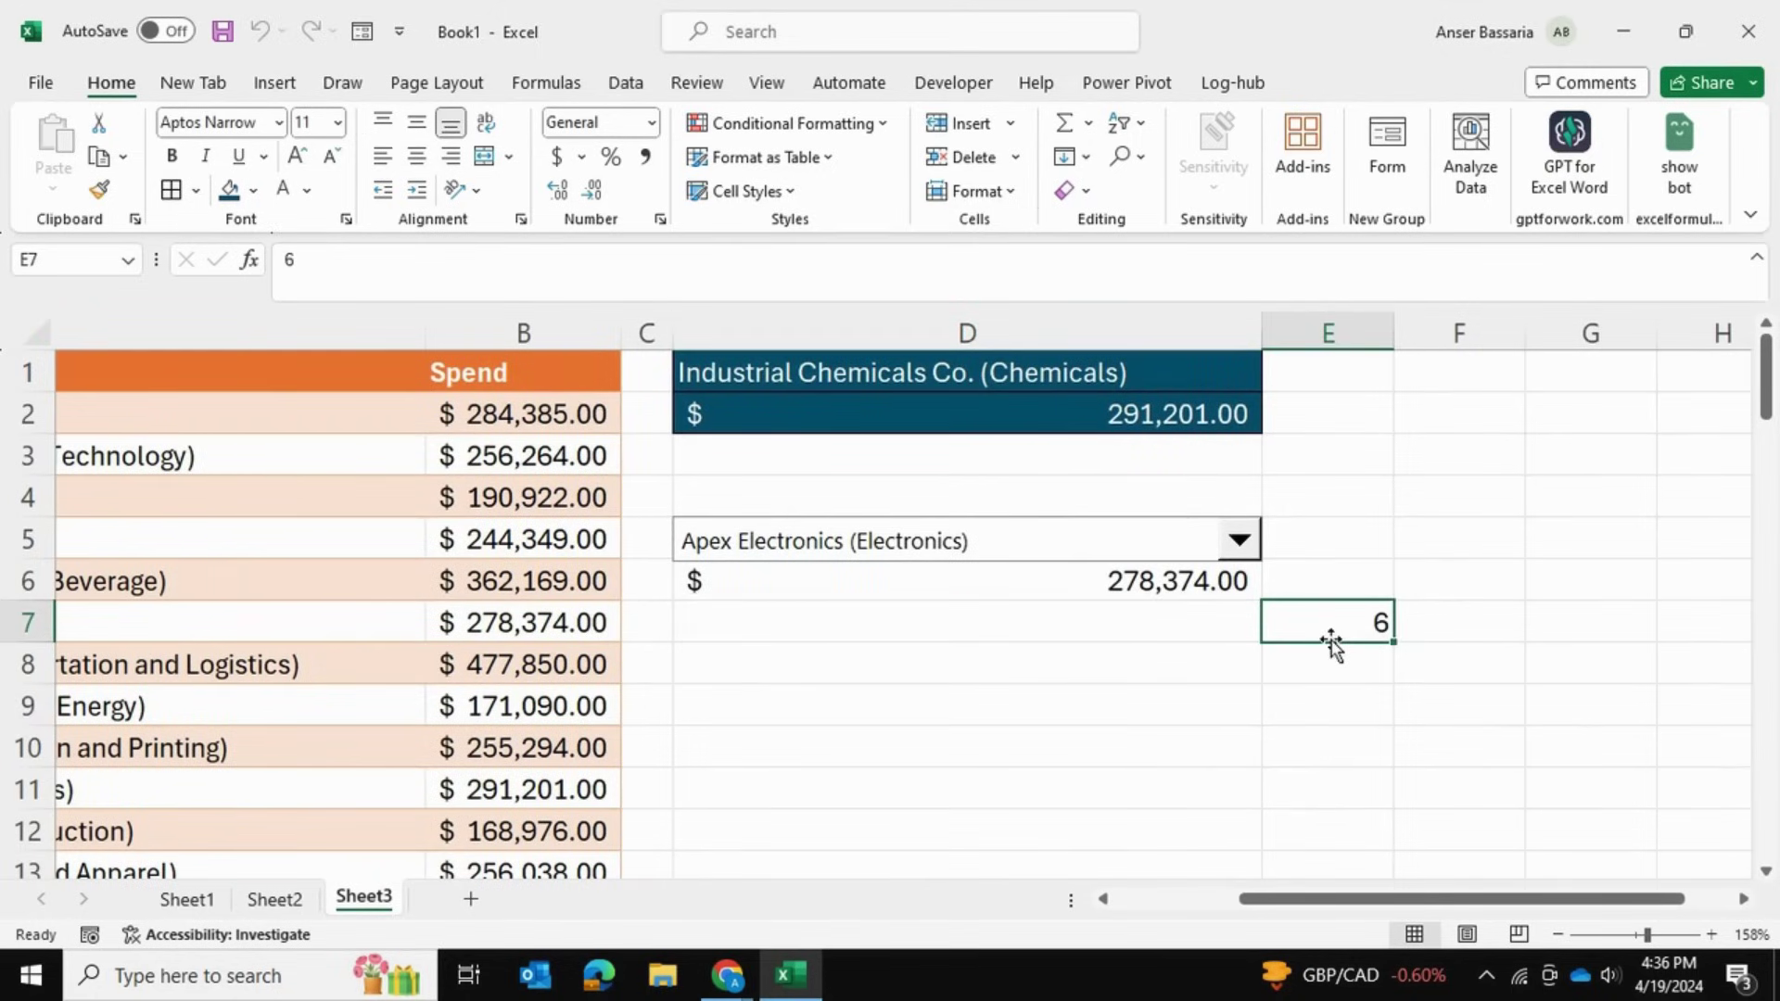
key(alt+l)
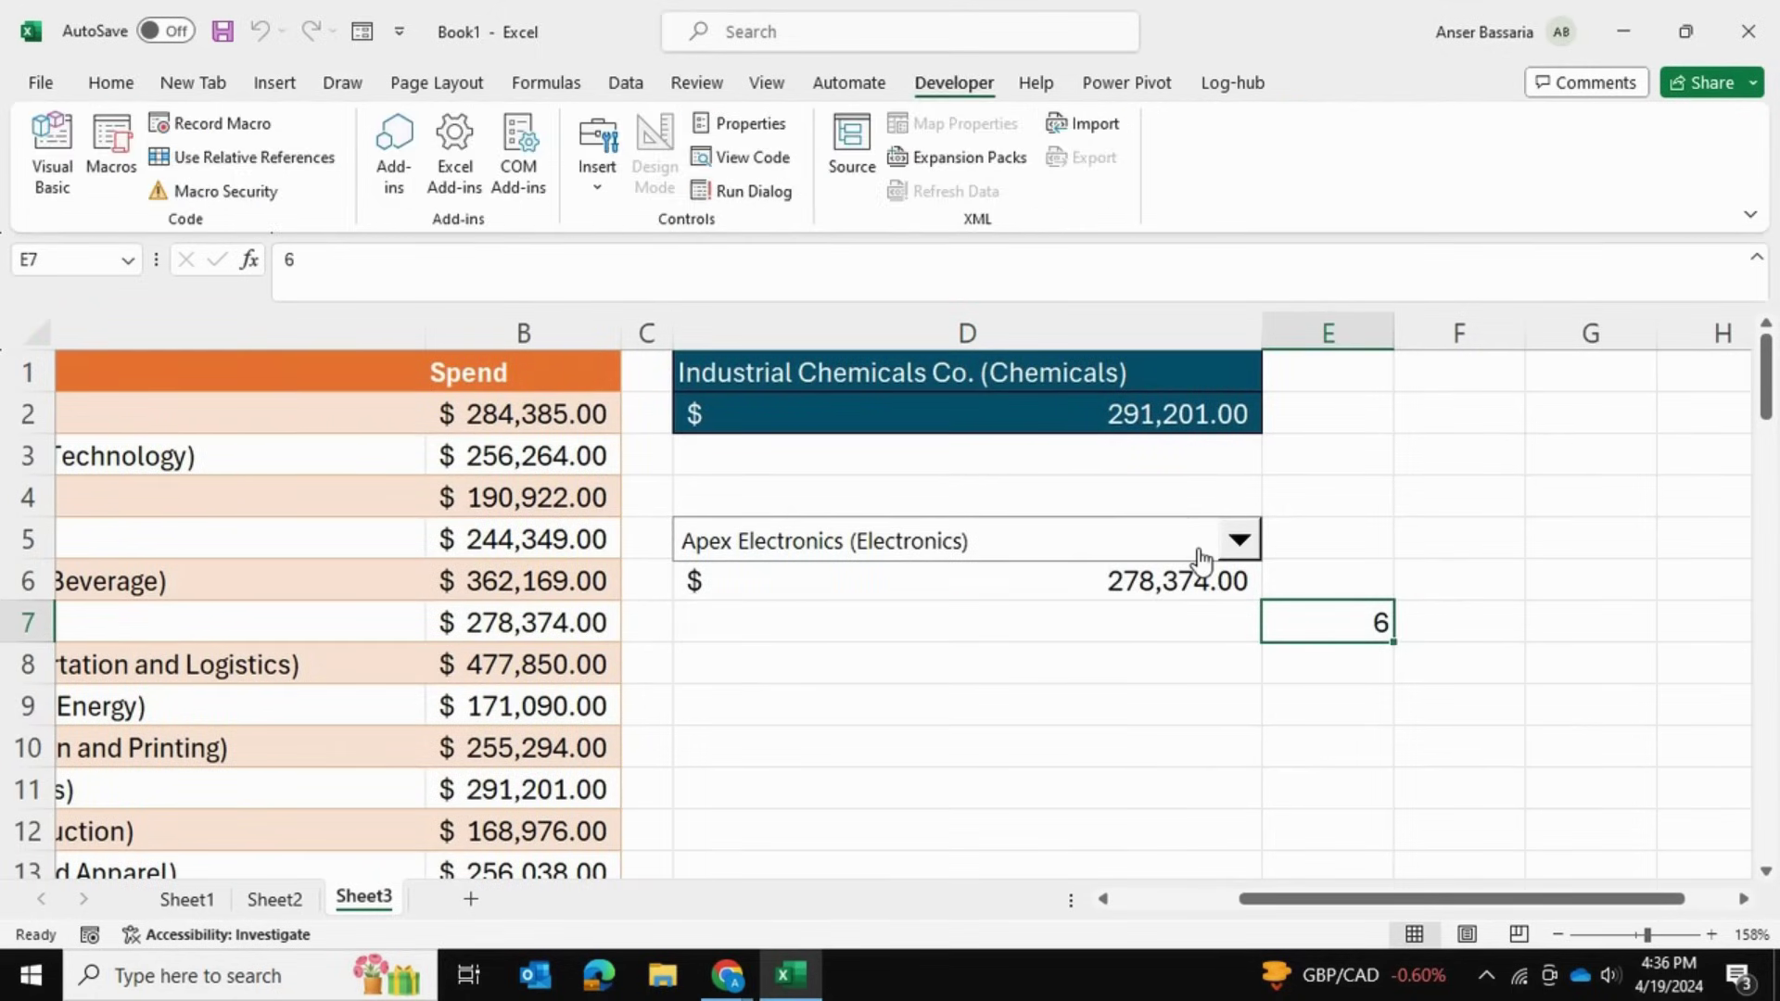
click(1342, 334)
right_click(1342, 334)
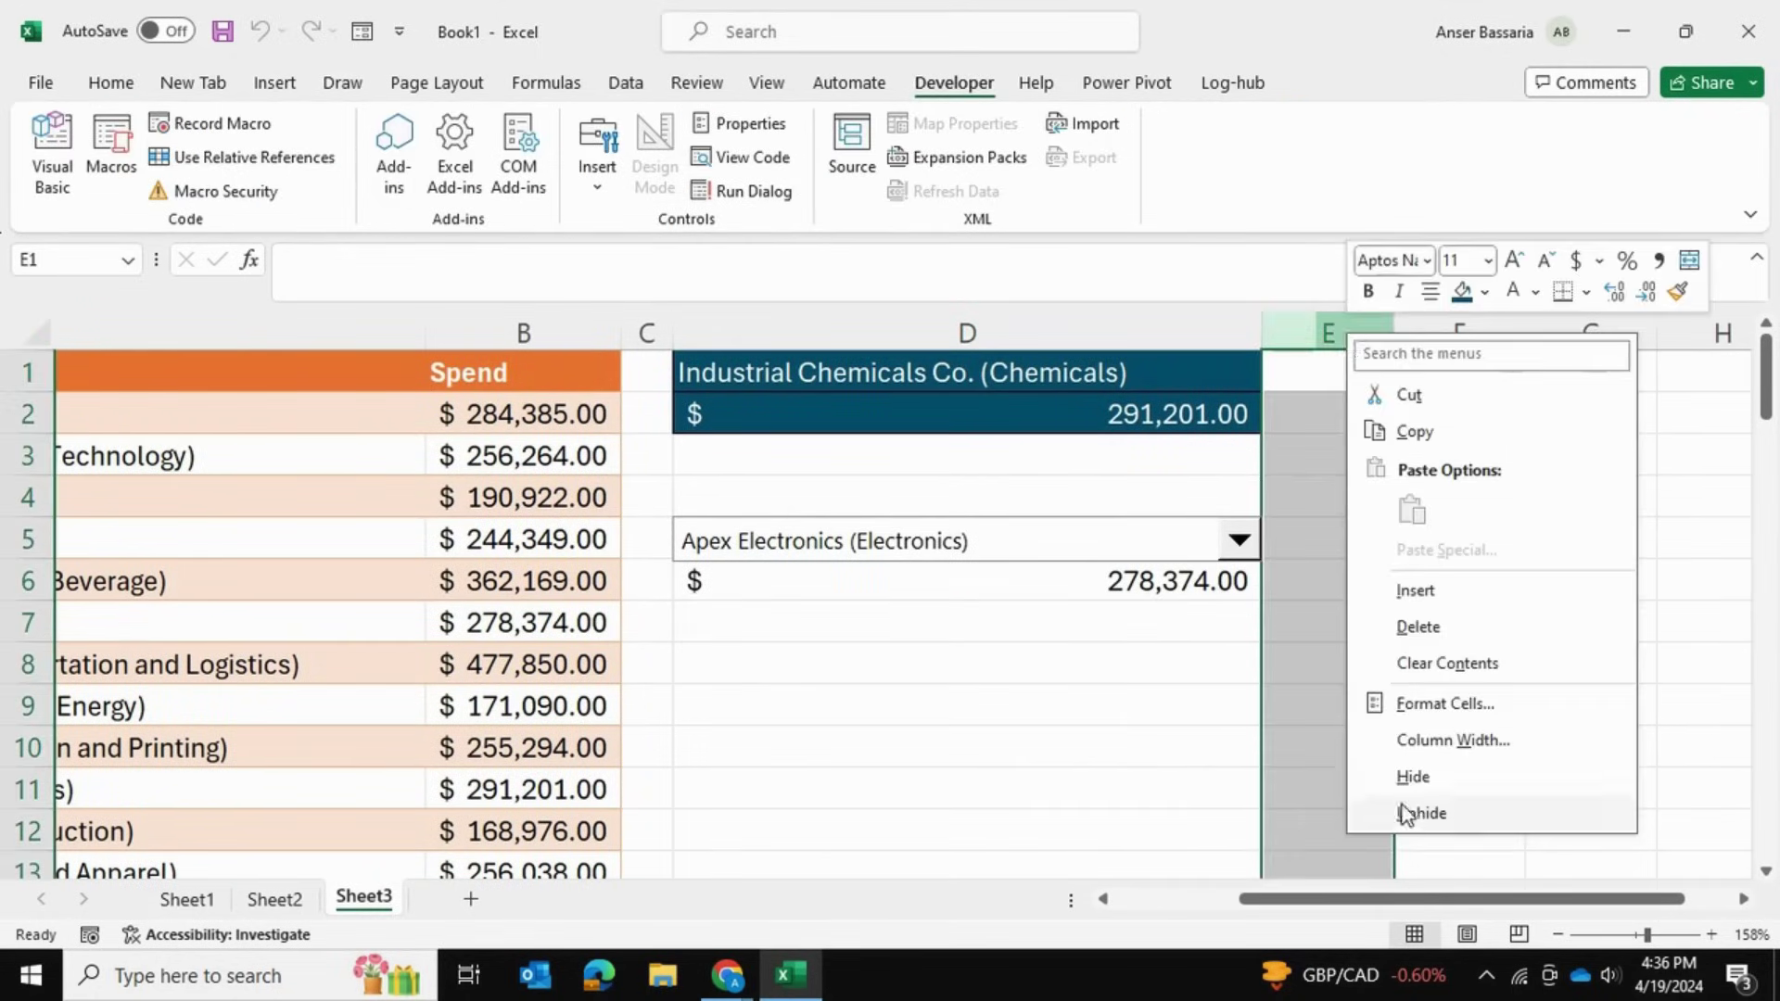
key(Escape)
scroll(1133, 754, left, 3)
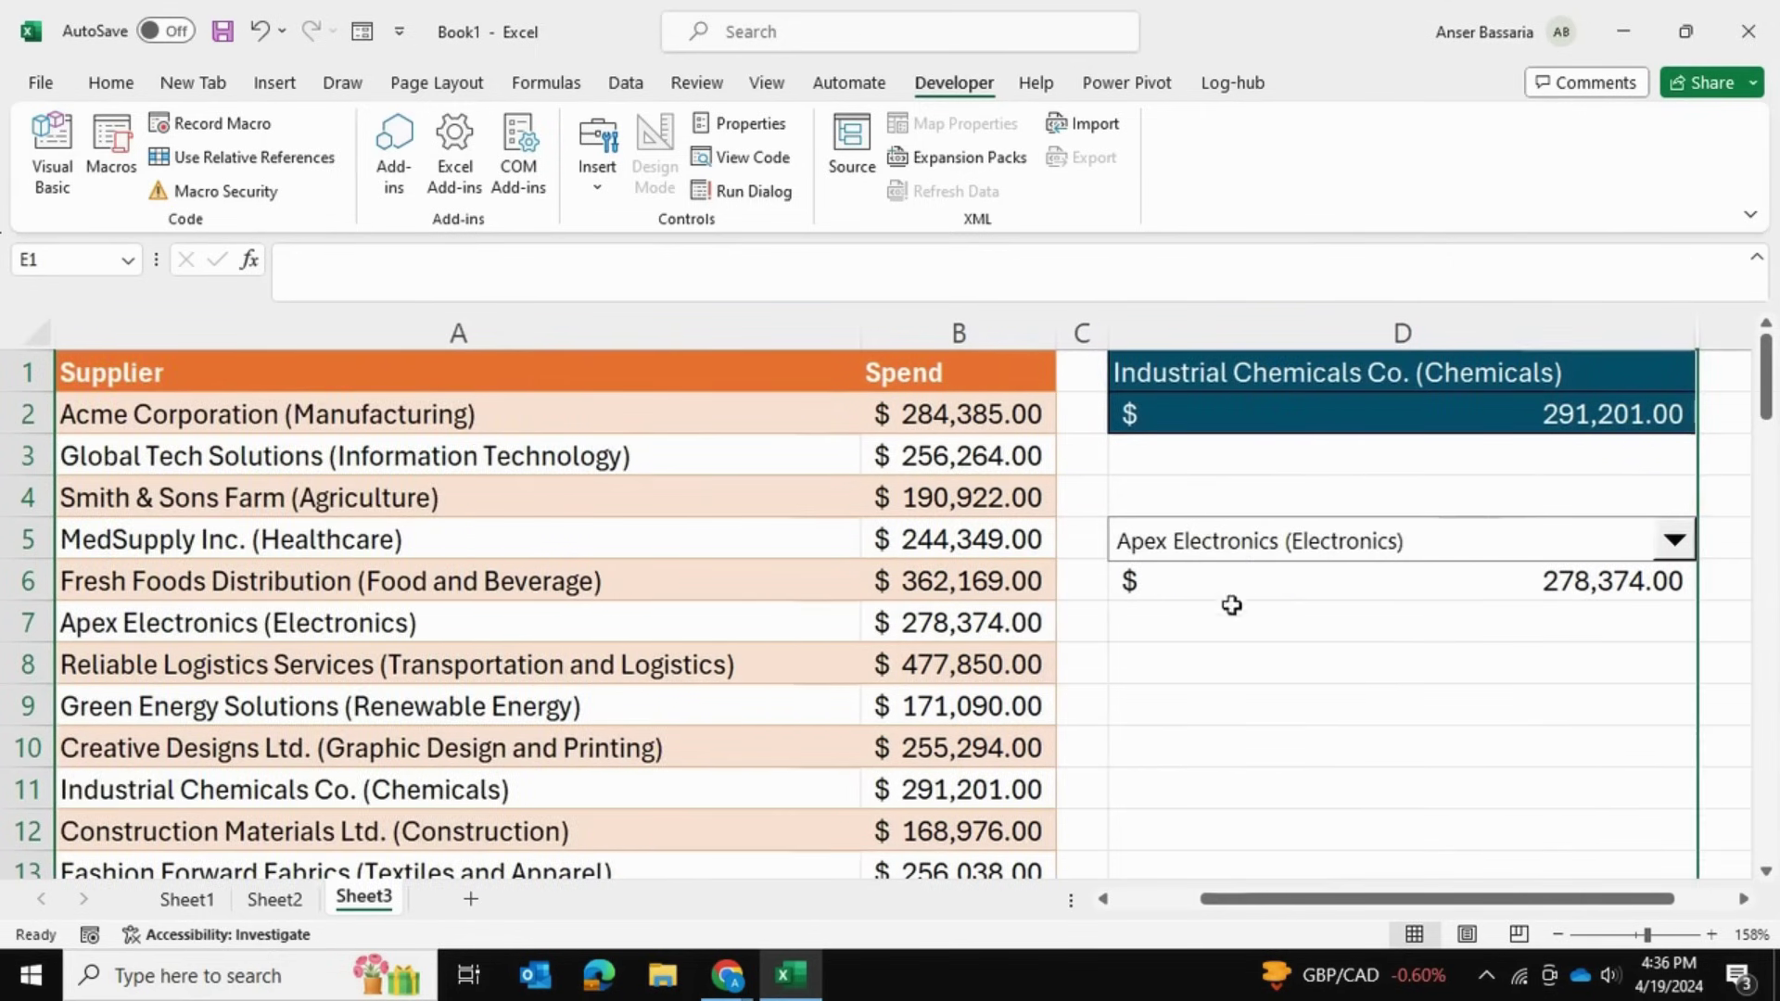
click(1215, 594)
key(Up)
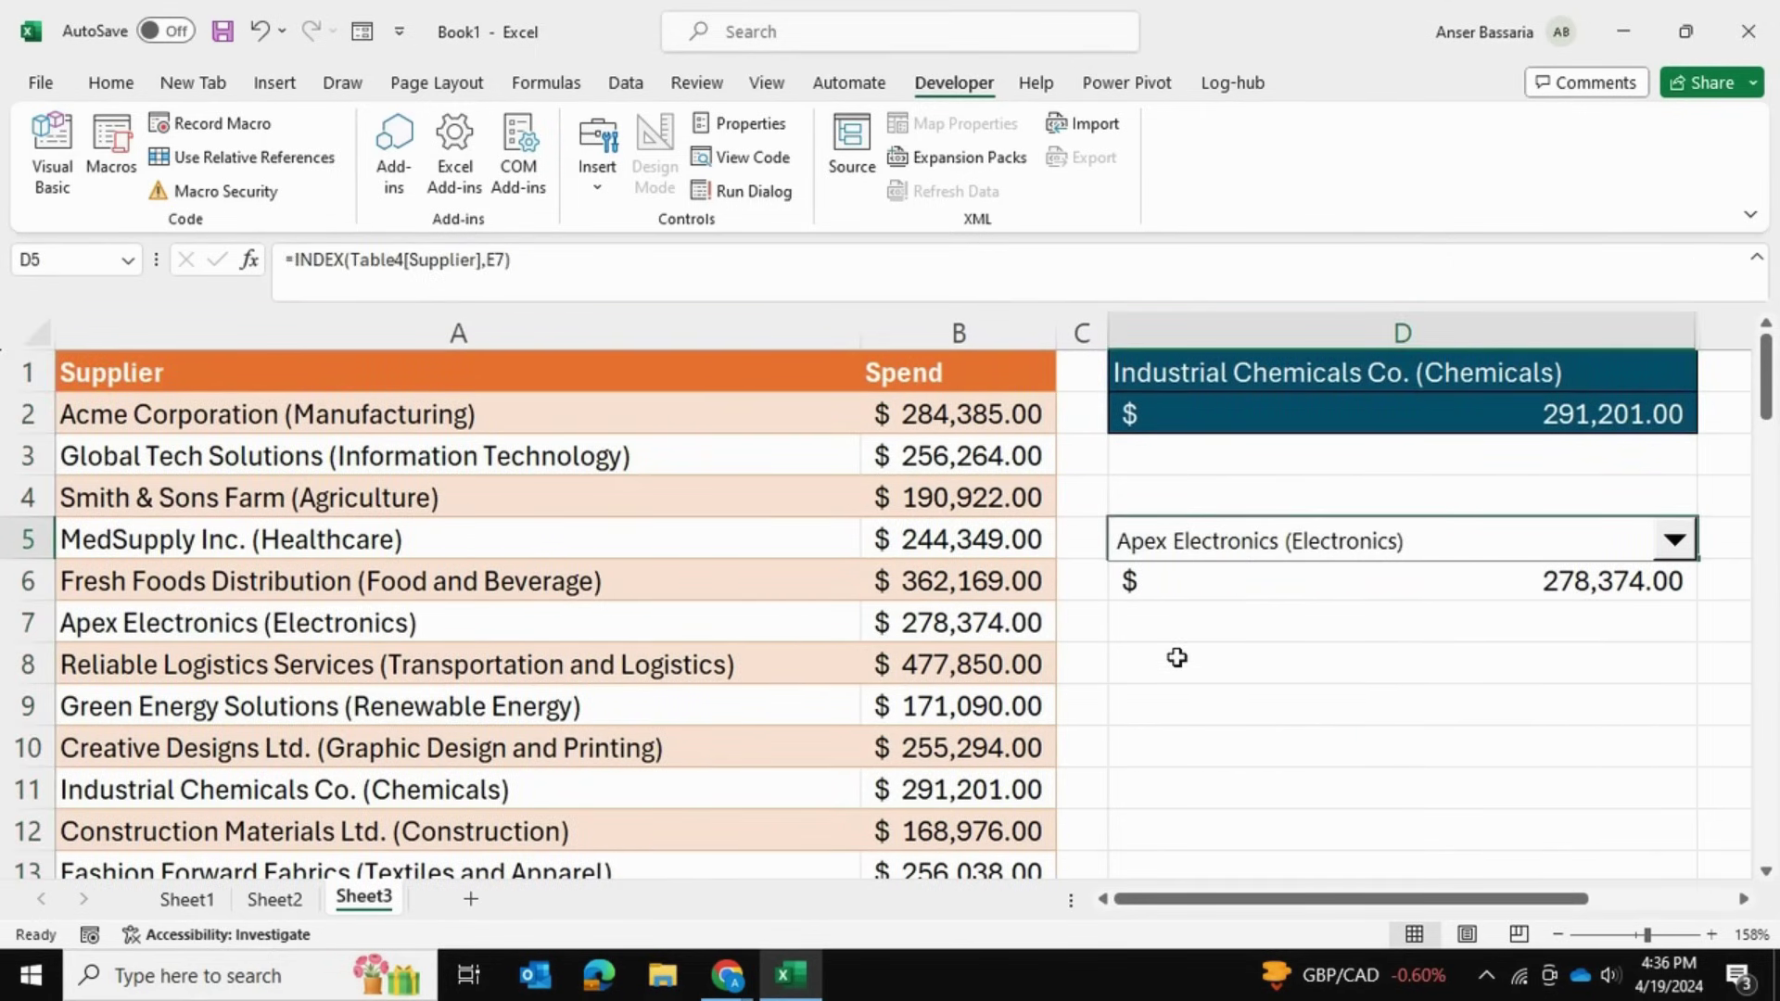
click(542, 266)
drag(543, 266, 198, 230)
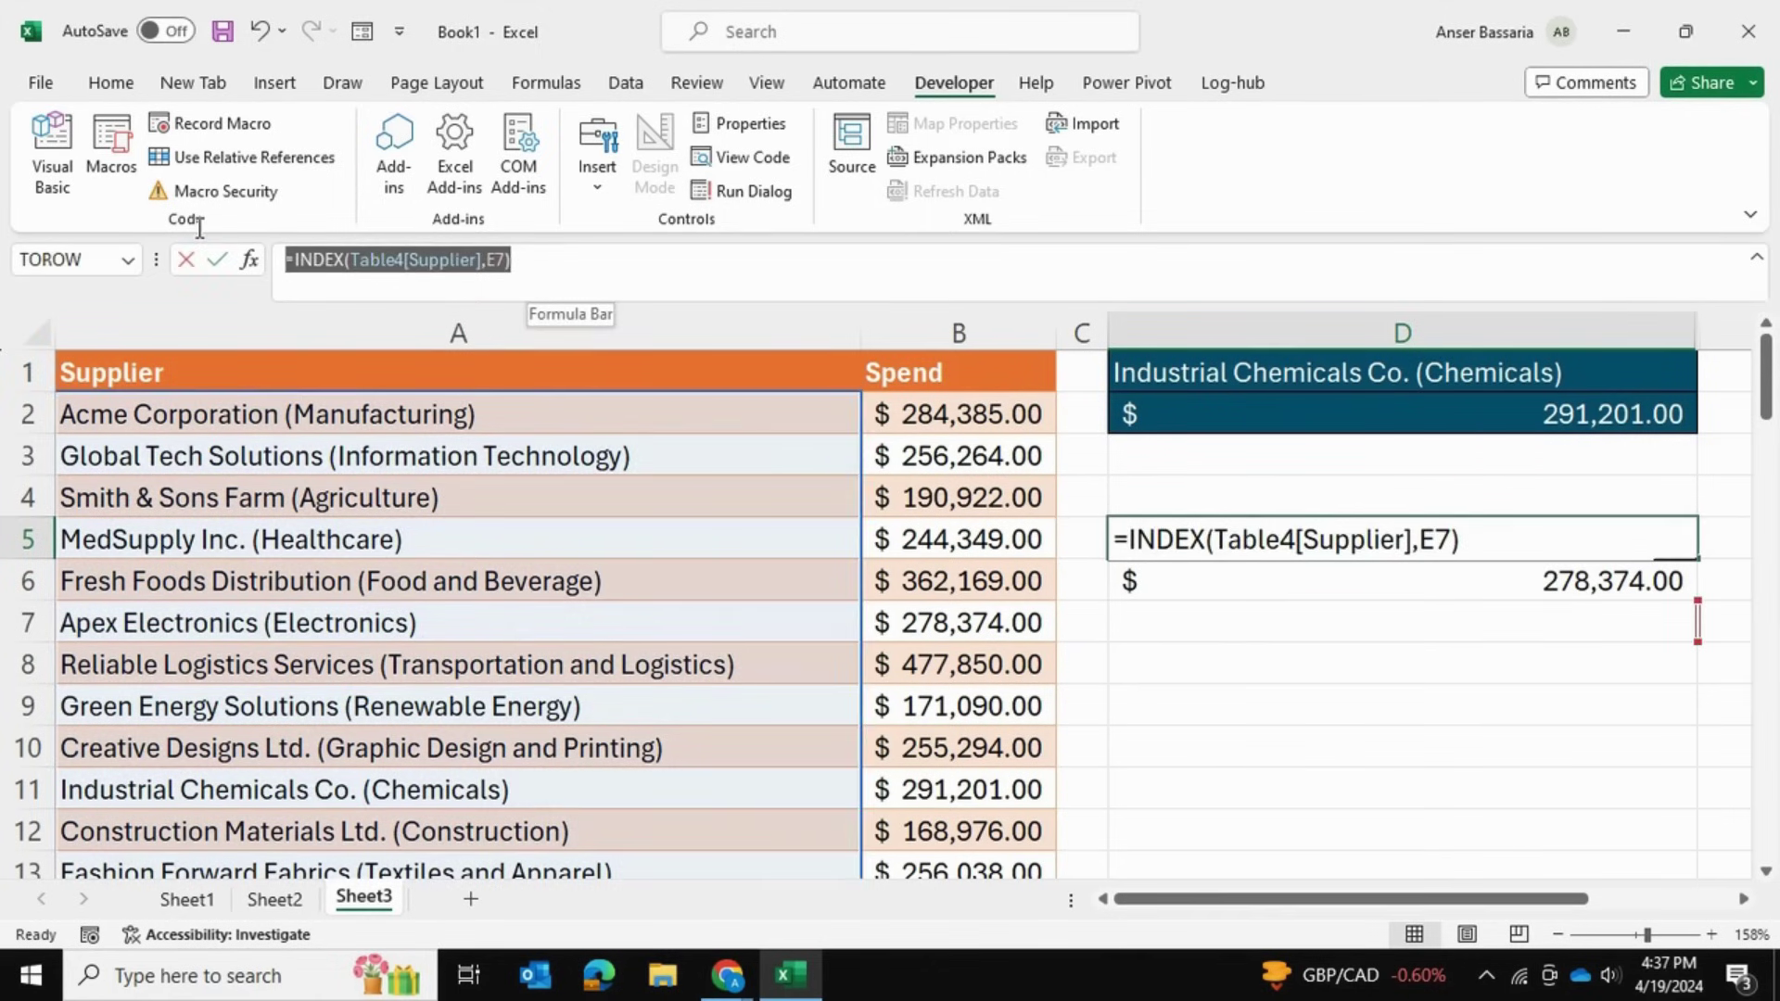
key(BackSpace)
key(Return)
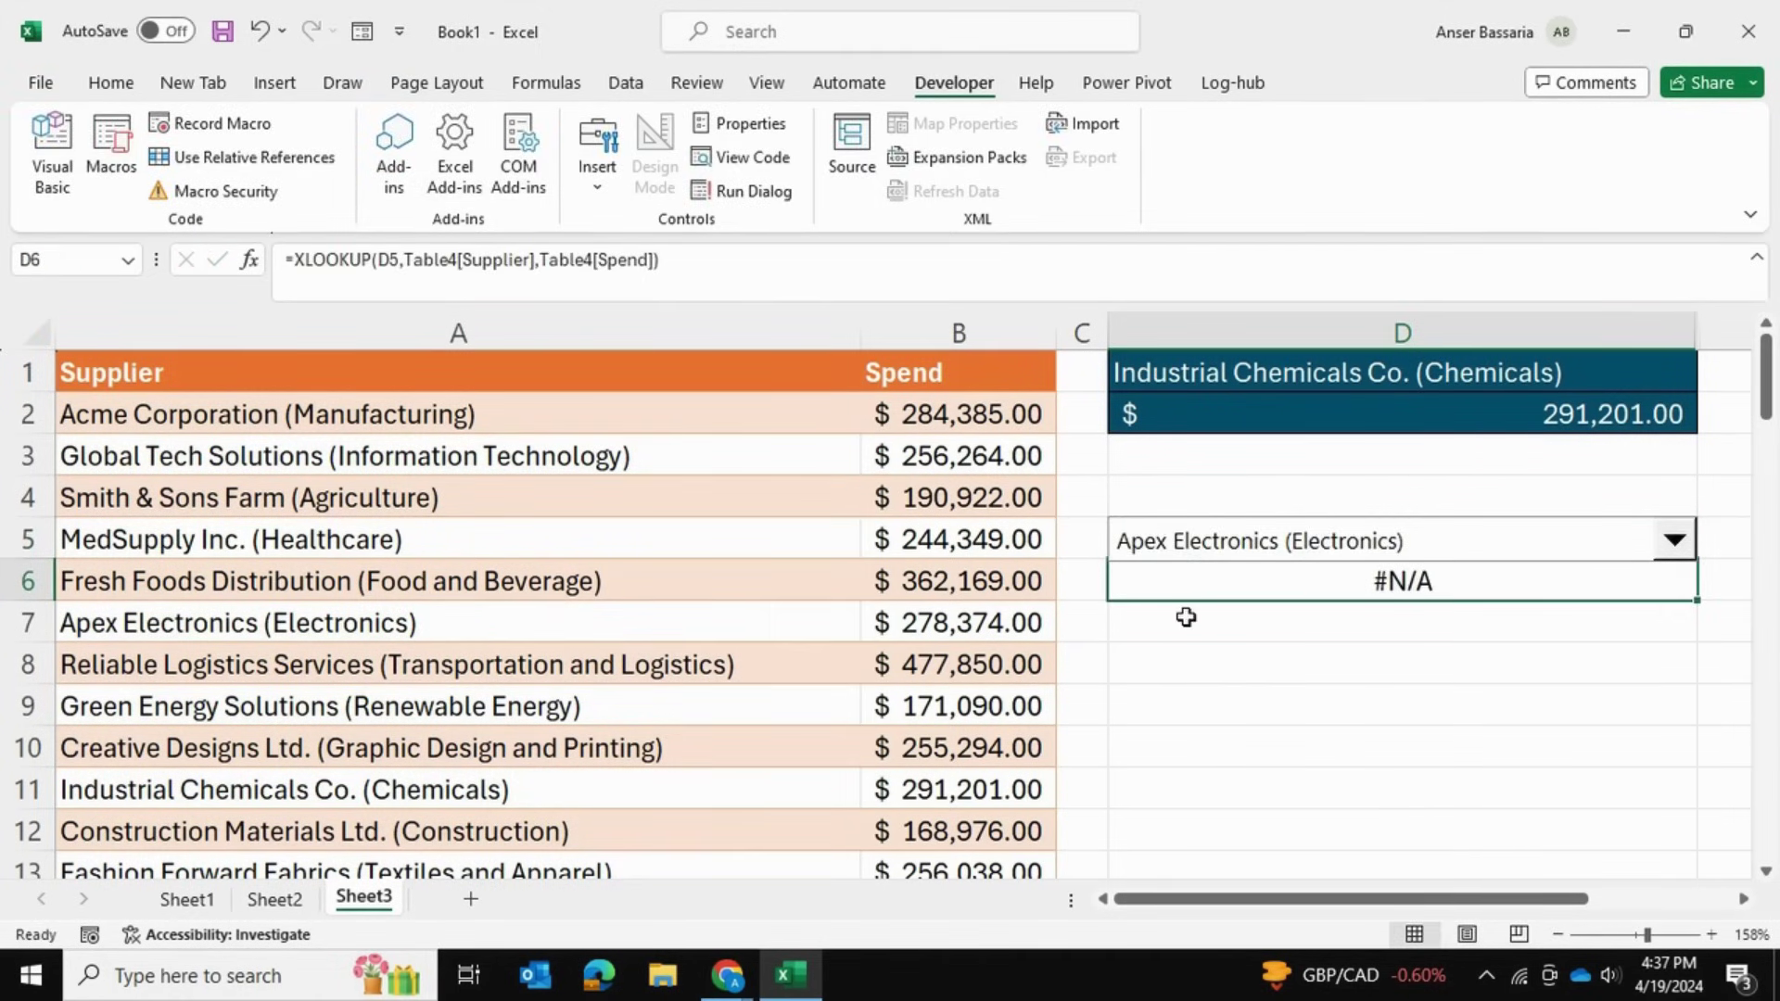
key(Up)
click(1230, 652)
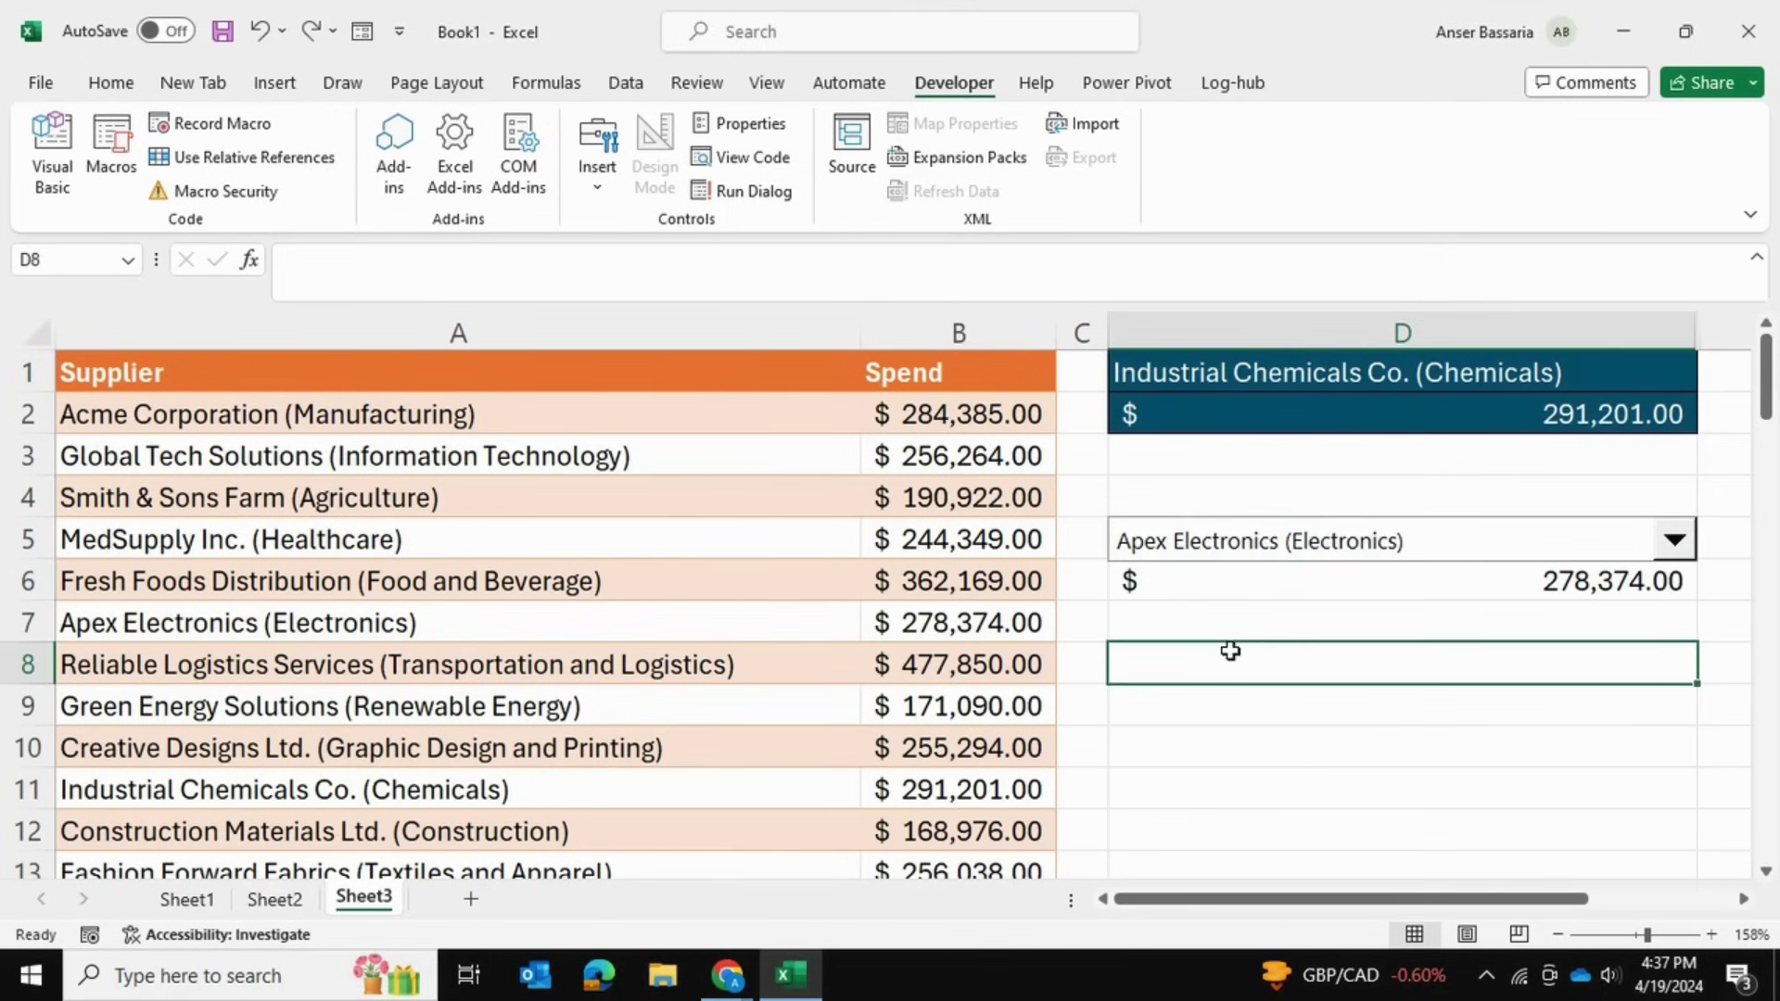